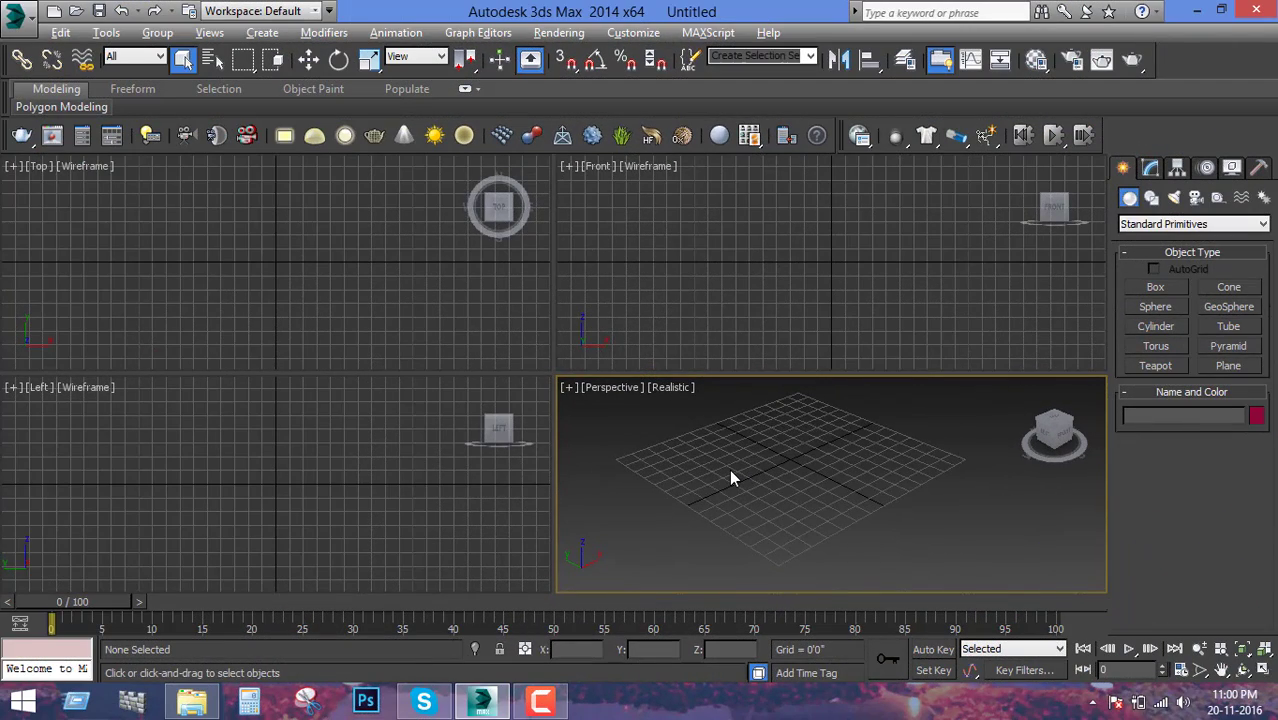
- Maximize the Perspective viewport, frame the grid and orbit to a new viewing angle
key("alt+w")
key("z")
mouse_move(682, 435)
middle_mouse_down("alt")
mouse_move(613, 448)
mouse_move(612, 428)
mouse_move(621, 442)
middle_mouse_up("alt")
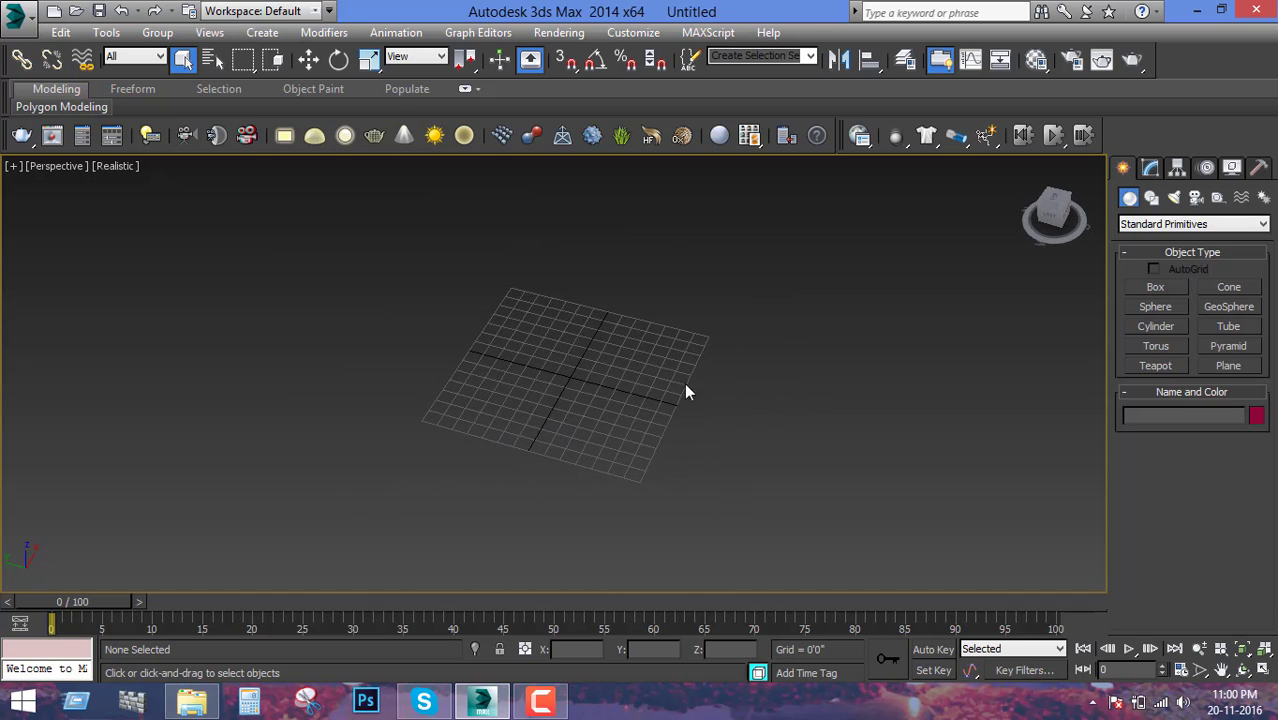
- Switch the Create panel category to AEC Extended and start the Foliage tool
left_click(1137, 226)
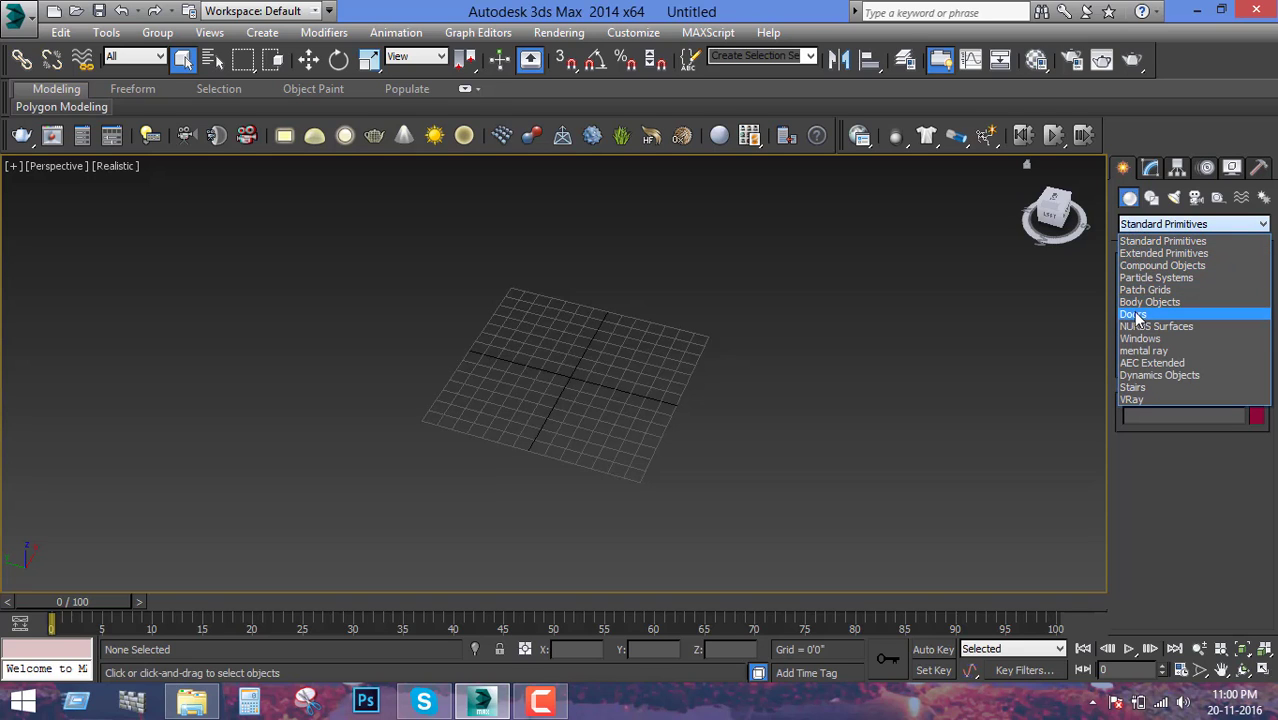
left_click(1146, 364)
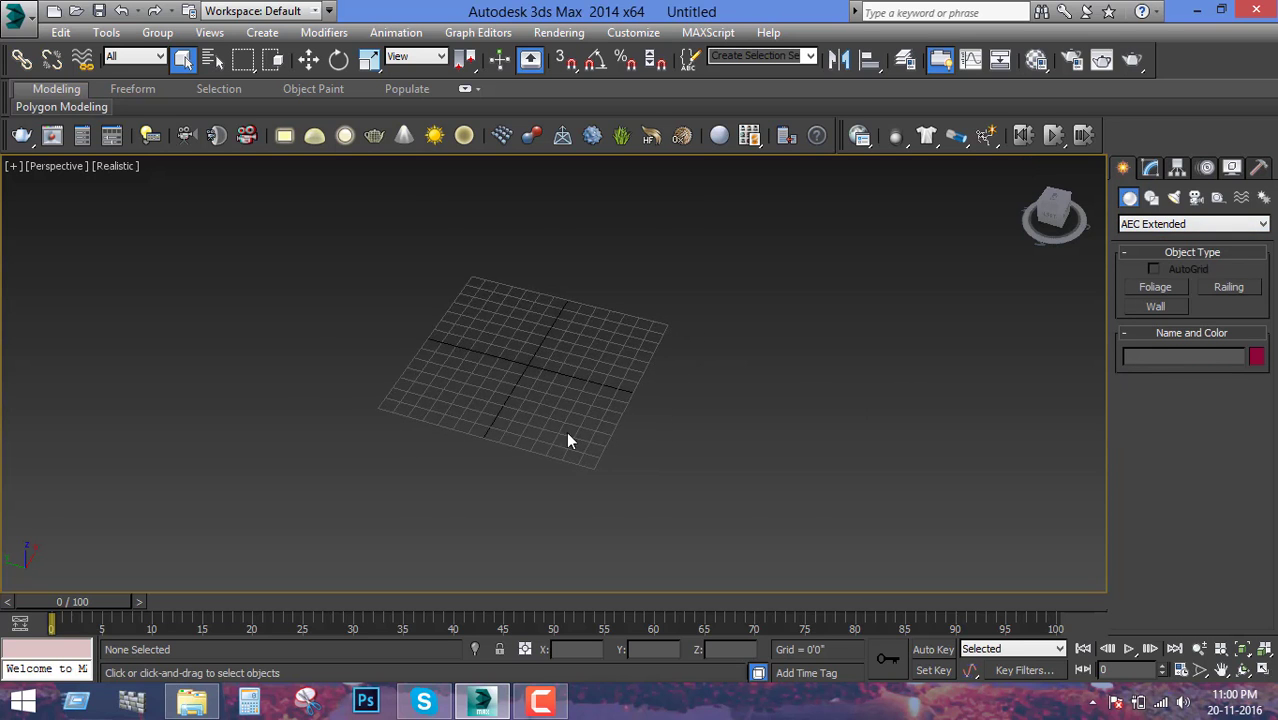
scroll(528, 443, "up", 5)
scroll(528, 443, "down", 3)
scroll(553, 480, "down", 2)
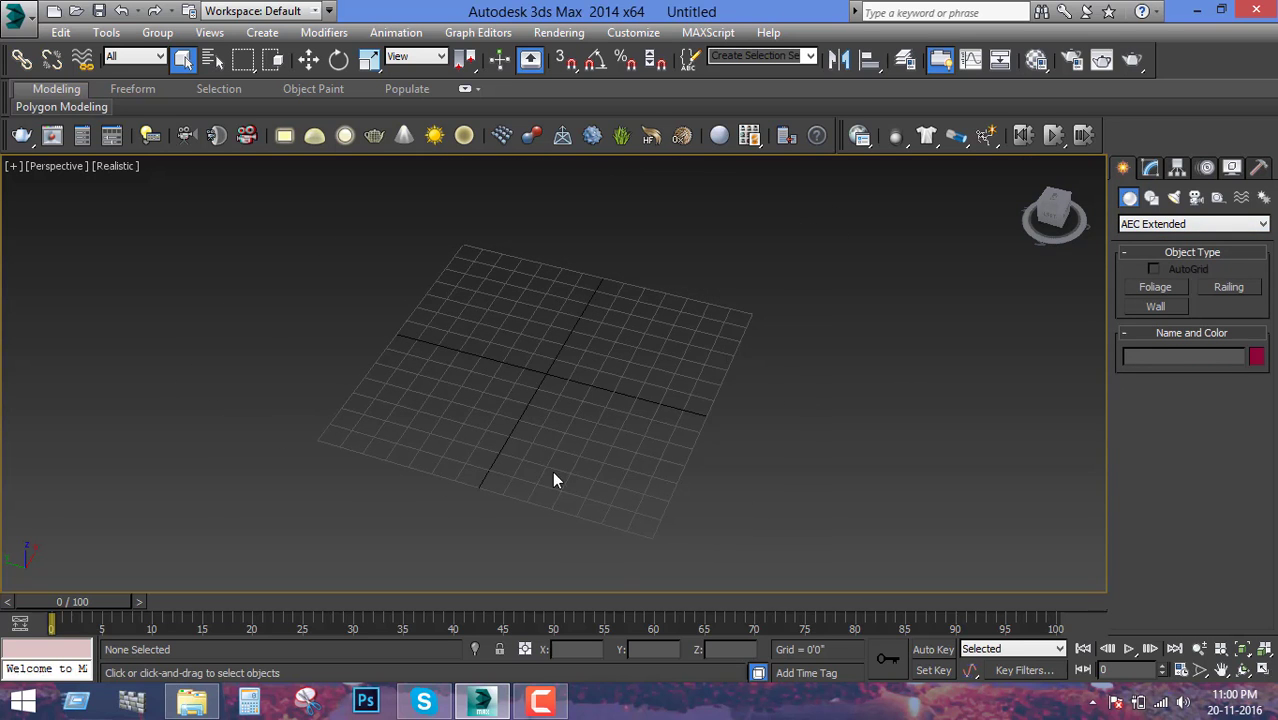
left_click(1163, 287)
scroll(630, 376, "down", 1)
scroll(627, 374, "down", 1)
scroll(625, 374, "down", 1)
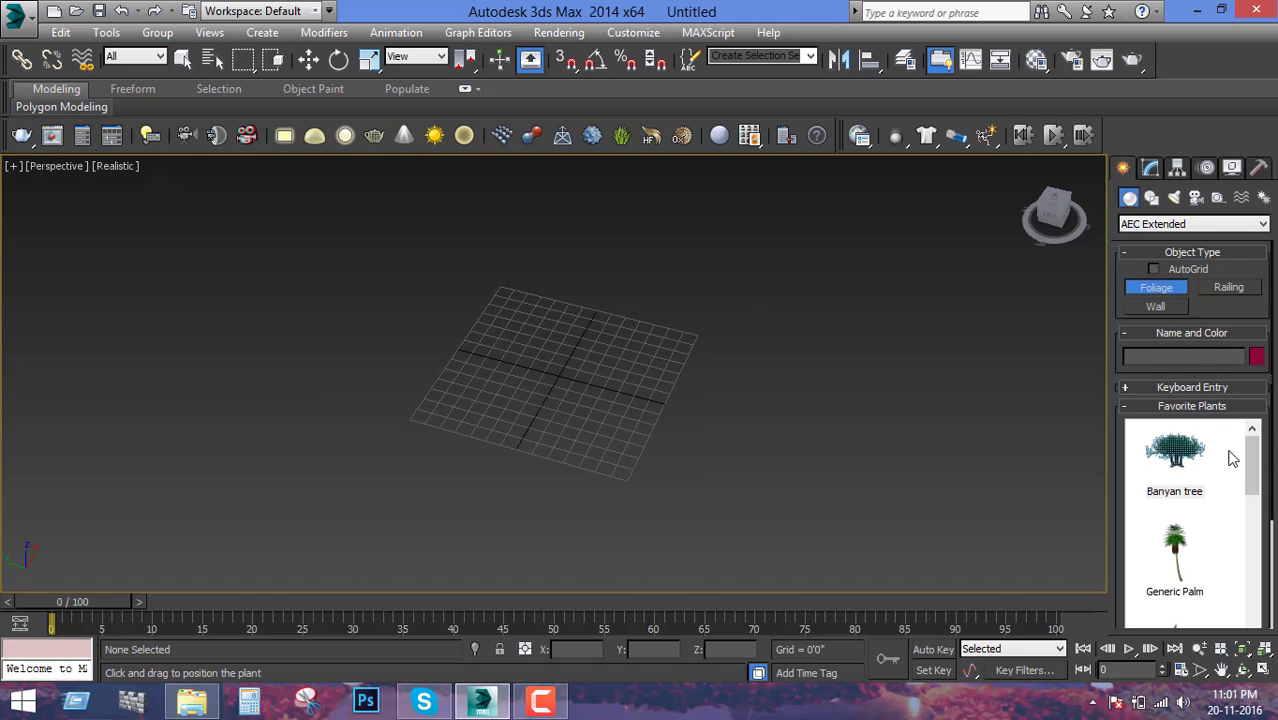
- Place a Banyan tree near the centre of the grid
left_click_drag(1251, 468, 1208, 675)
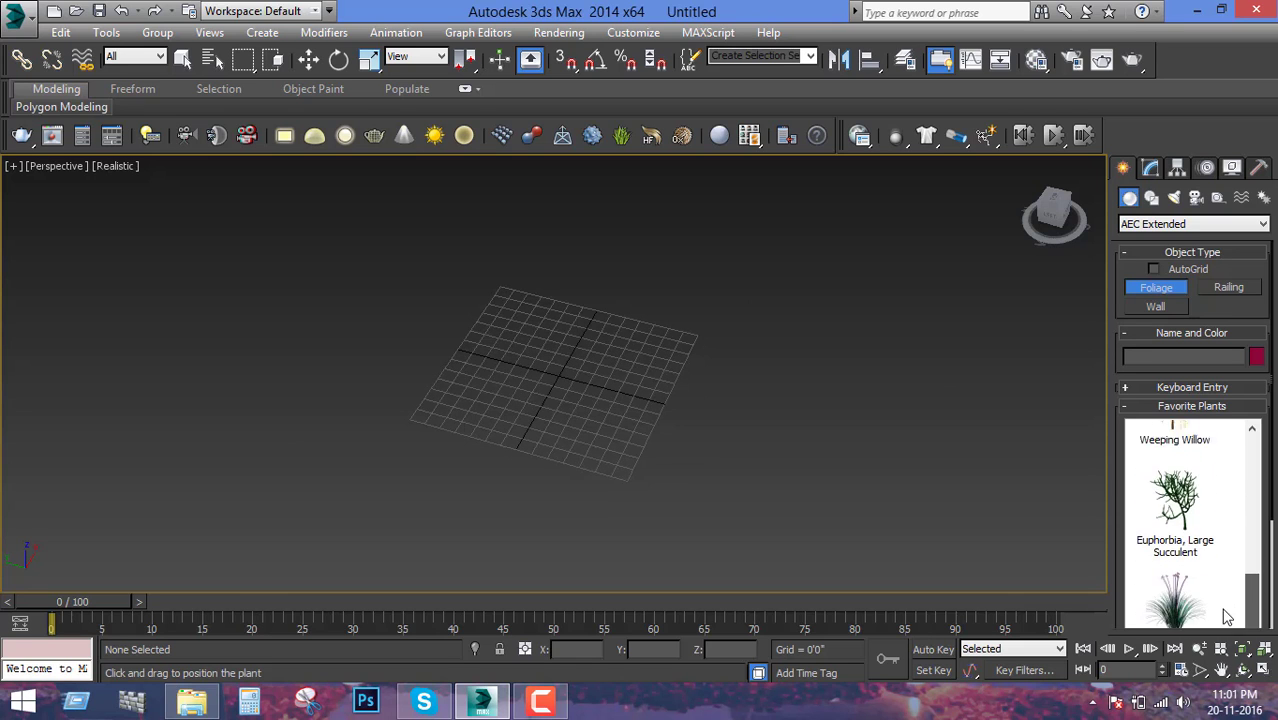
scroll(1227, 585, "up", 2)
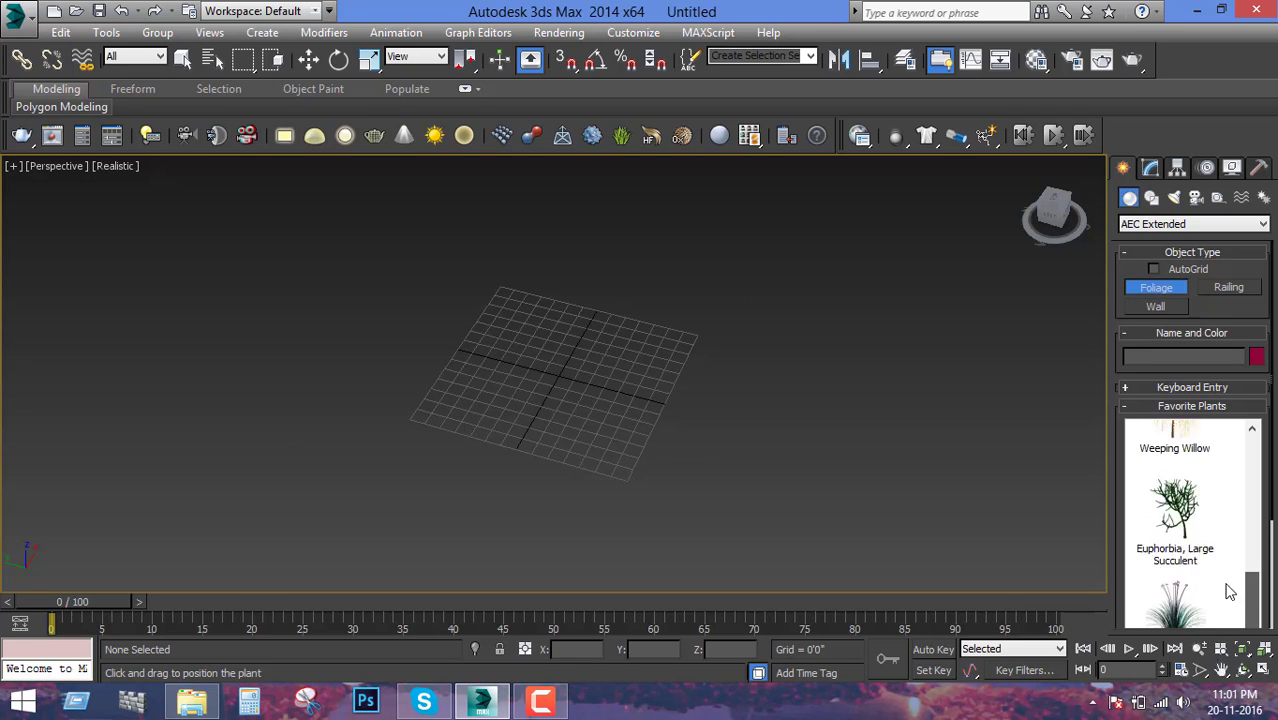
scroll(1227, 585, "up", 3)
scroll(1200, 520, "up", 3)
left_click(1186, 470)
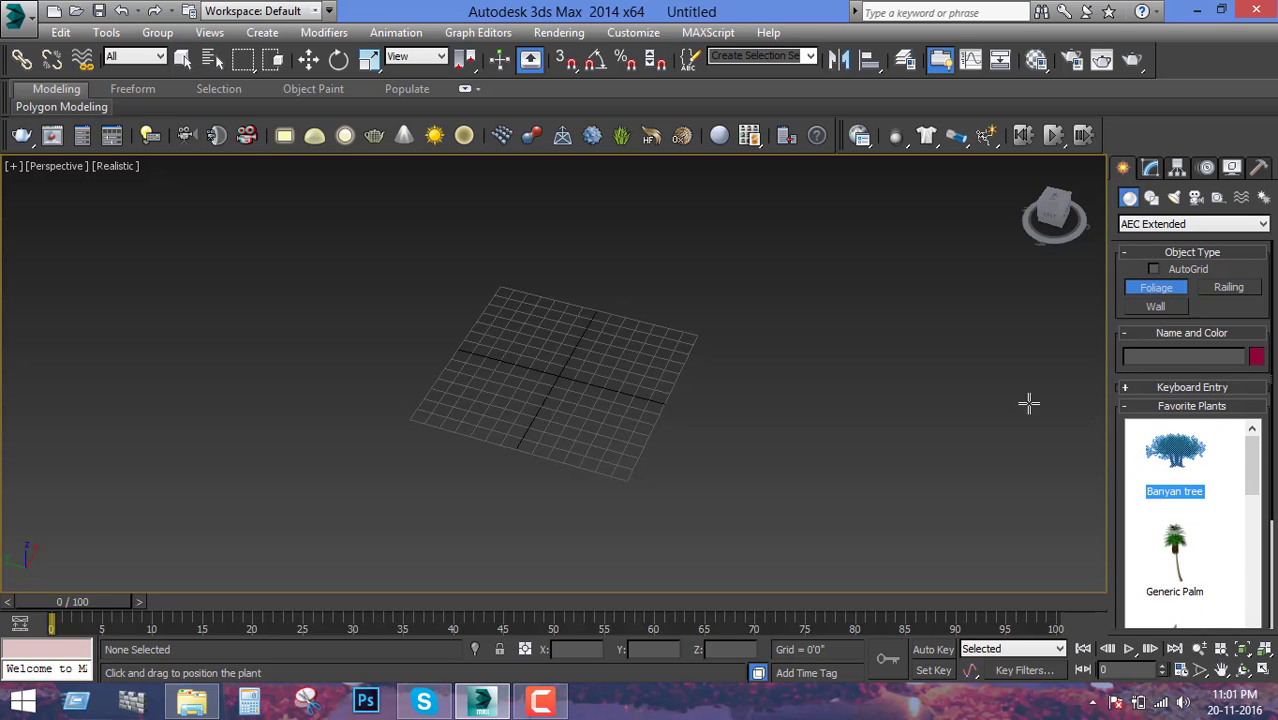
left_click(639, 322)
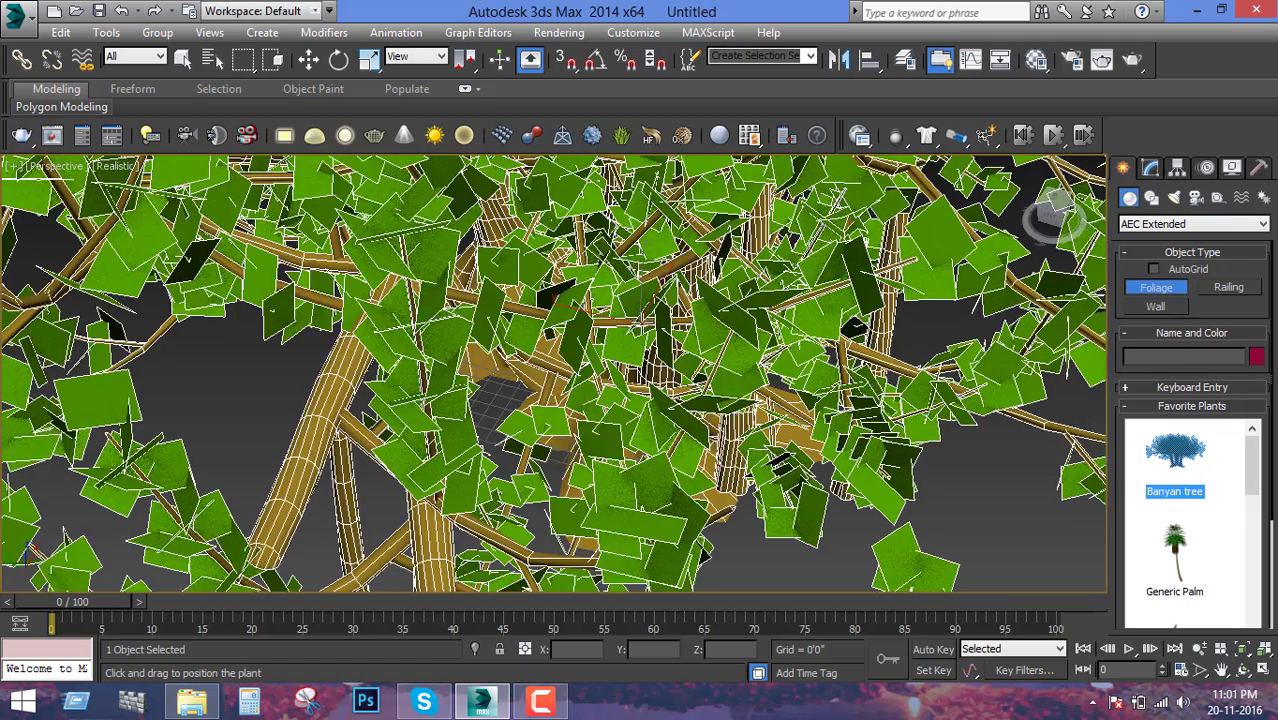
- Place a Generic Palm on the left of the grid
scroll(640, 330, "down", 3)
scroll(641, 335, "down", 3)
scroll(645, 360, "up", 2)
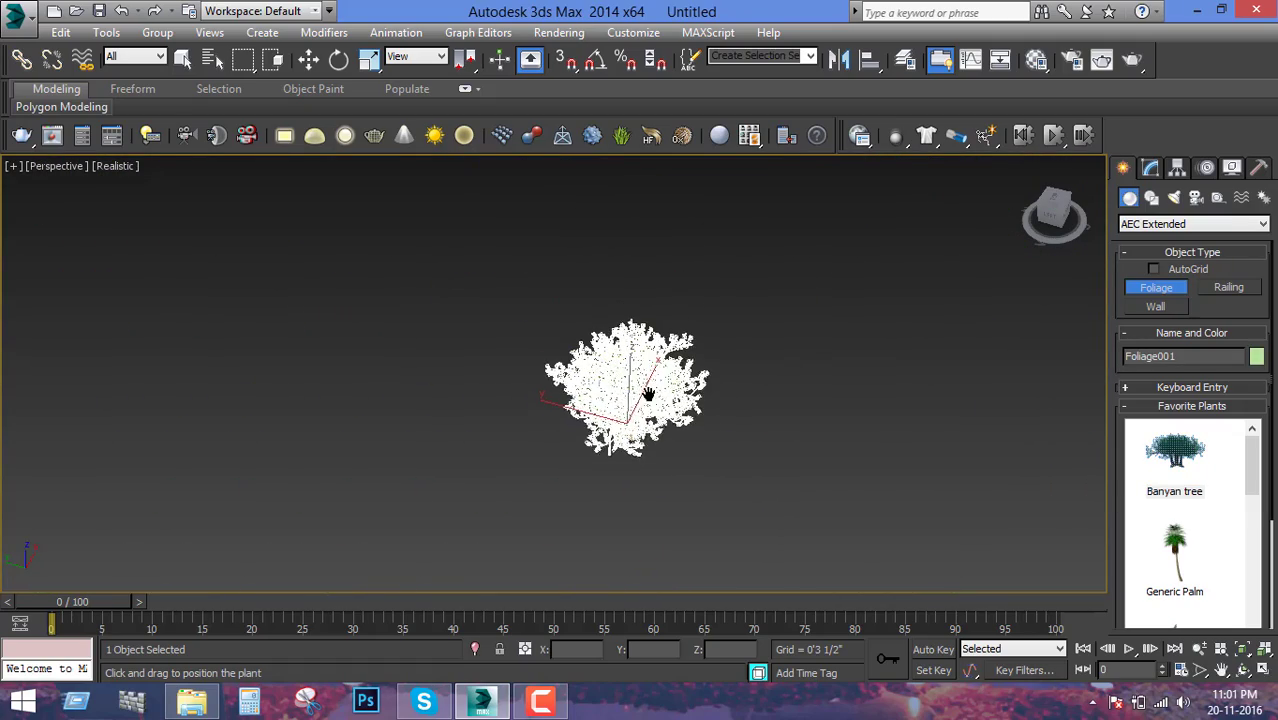
scroll(680, 390, "up", 2)
left_click(1176, 564)
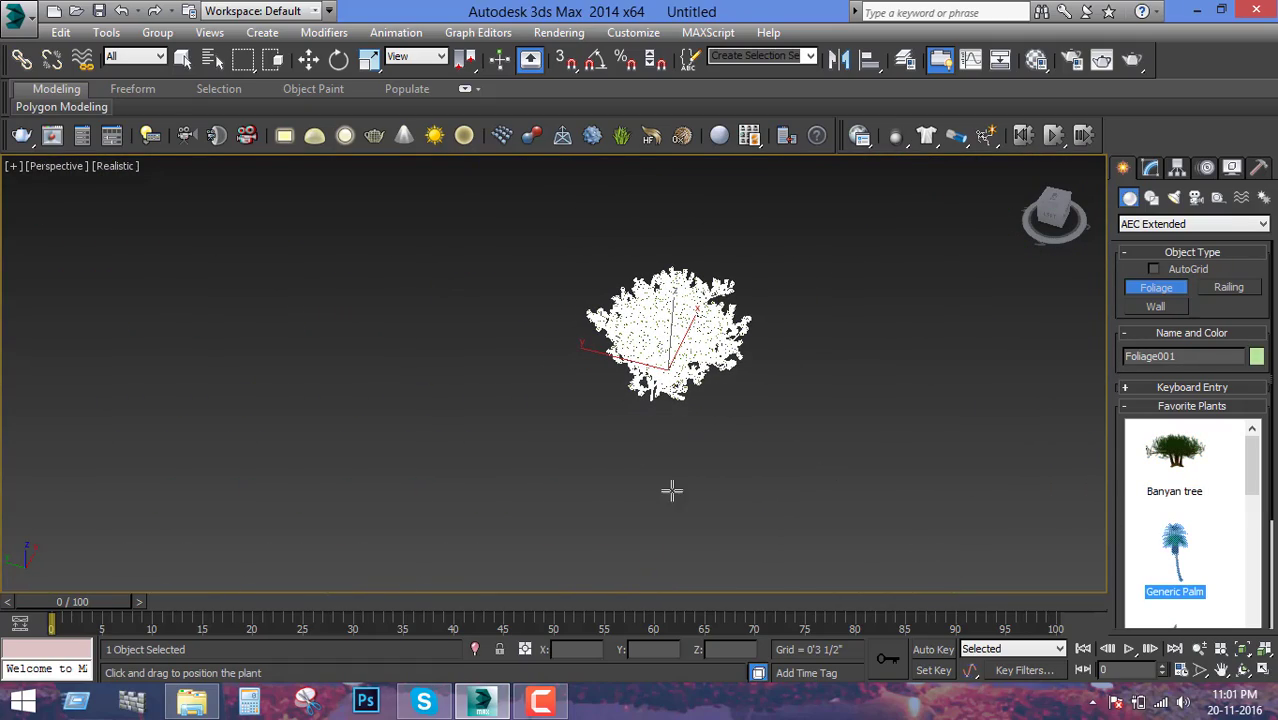
left_click(430, 378)
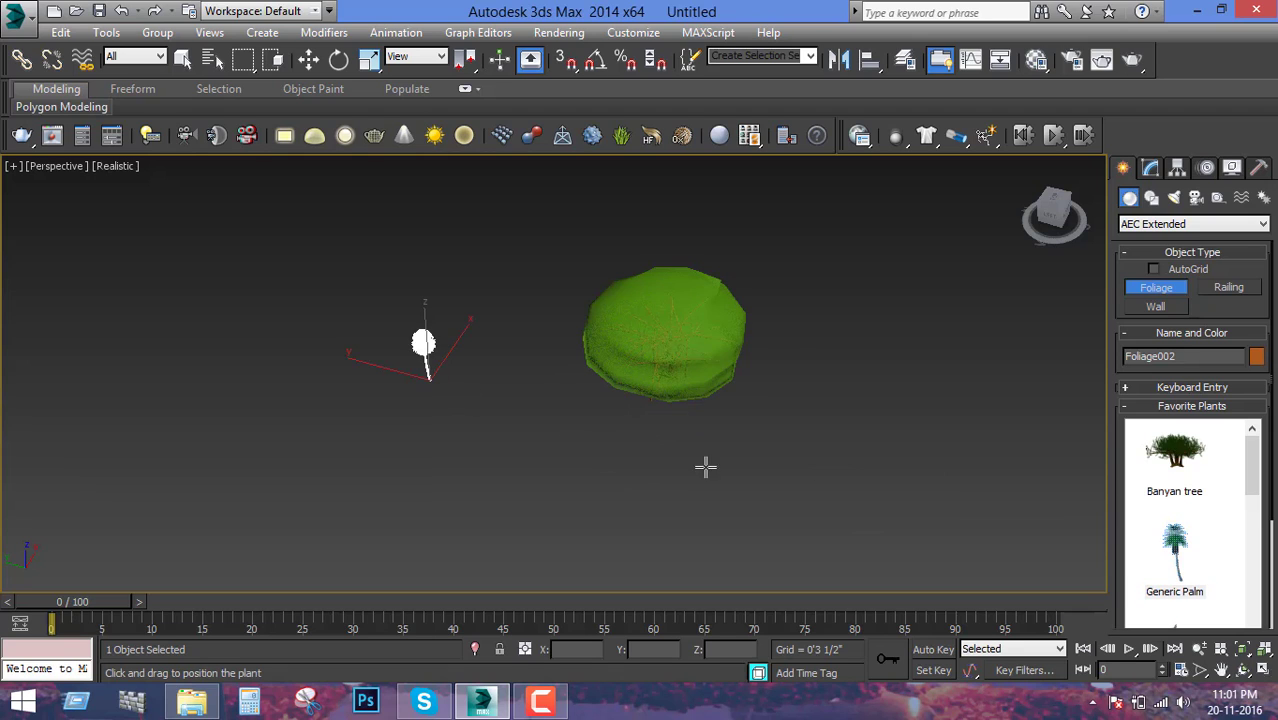
- Place a Scotch Pine to the right of the Banyan tree
left_click_drag(1258, 478, 1258, 508)
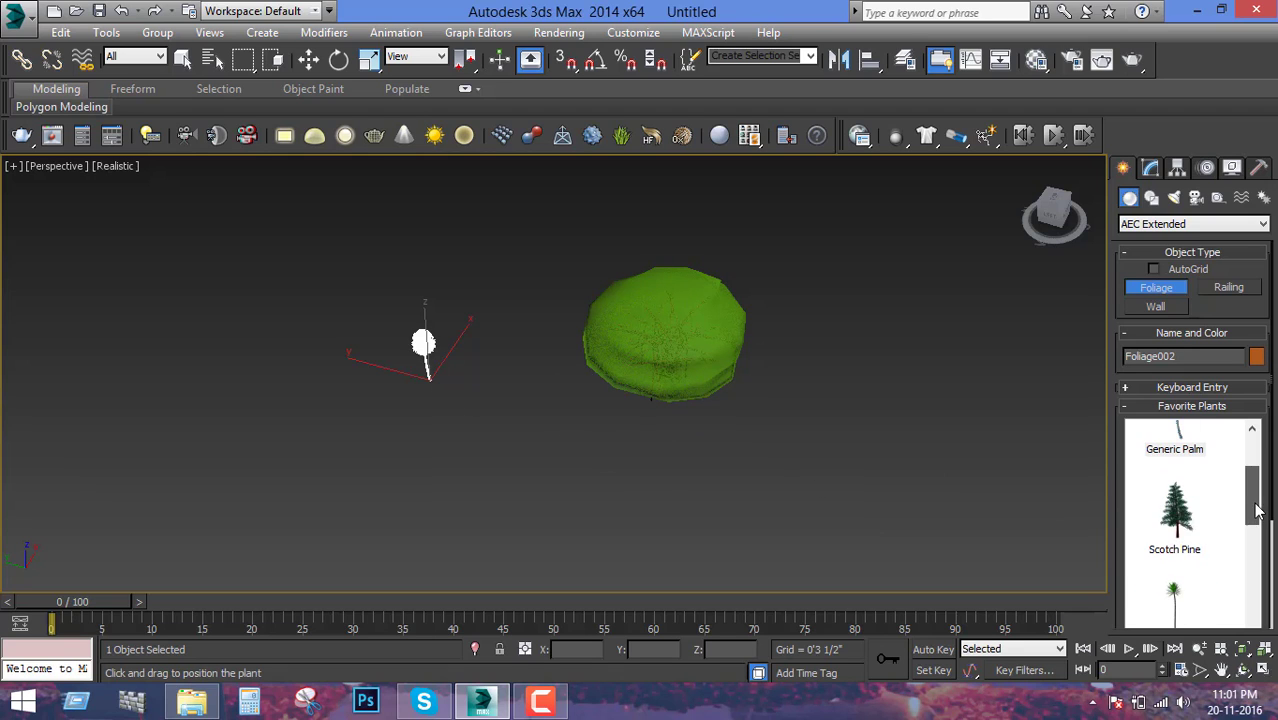
left_click(1176, 510)
left_click(874, 434)
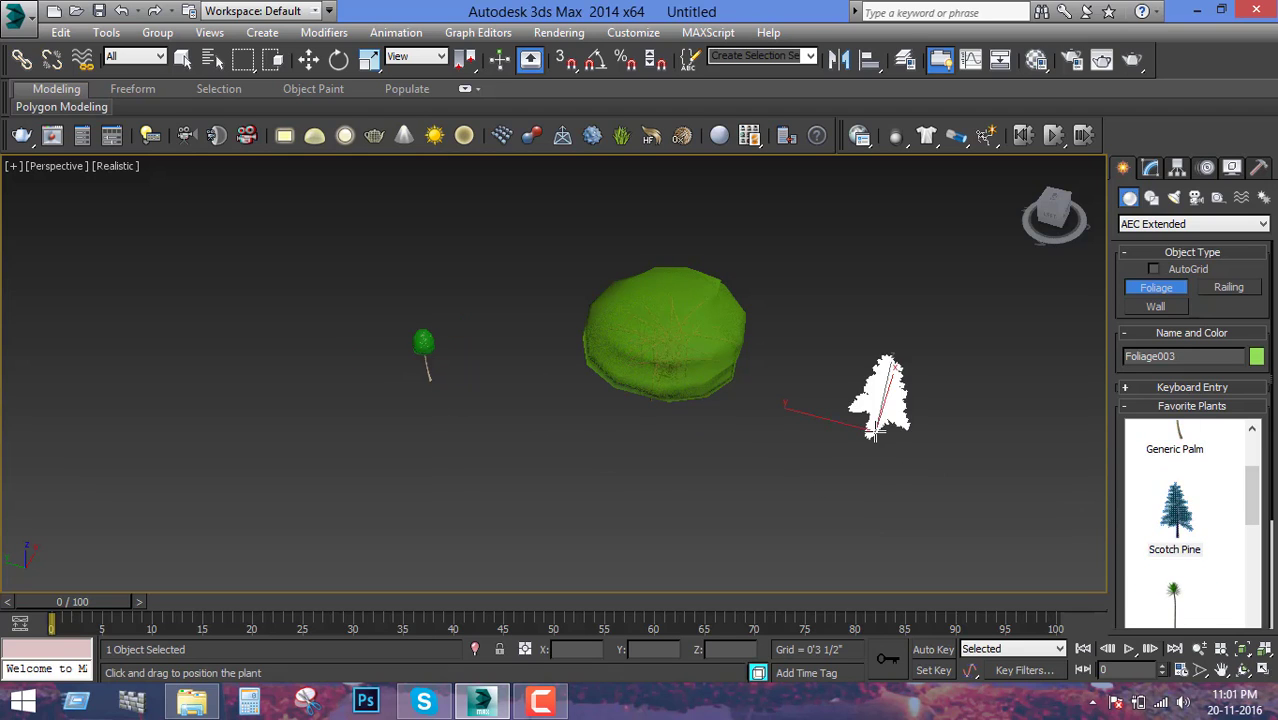
left_click_drag(1252, 495, 1252, 524)
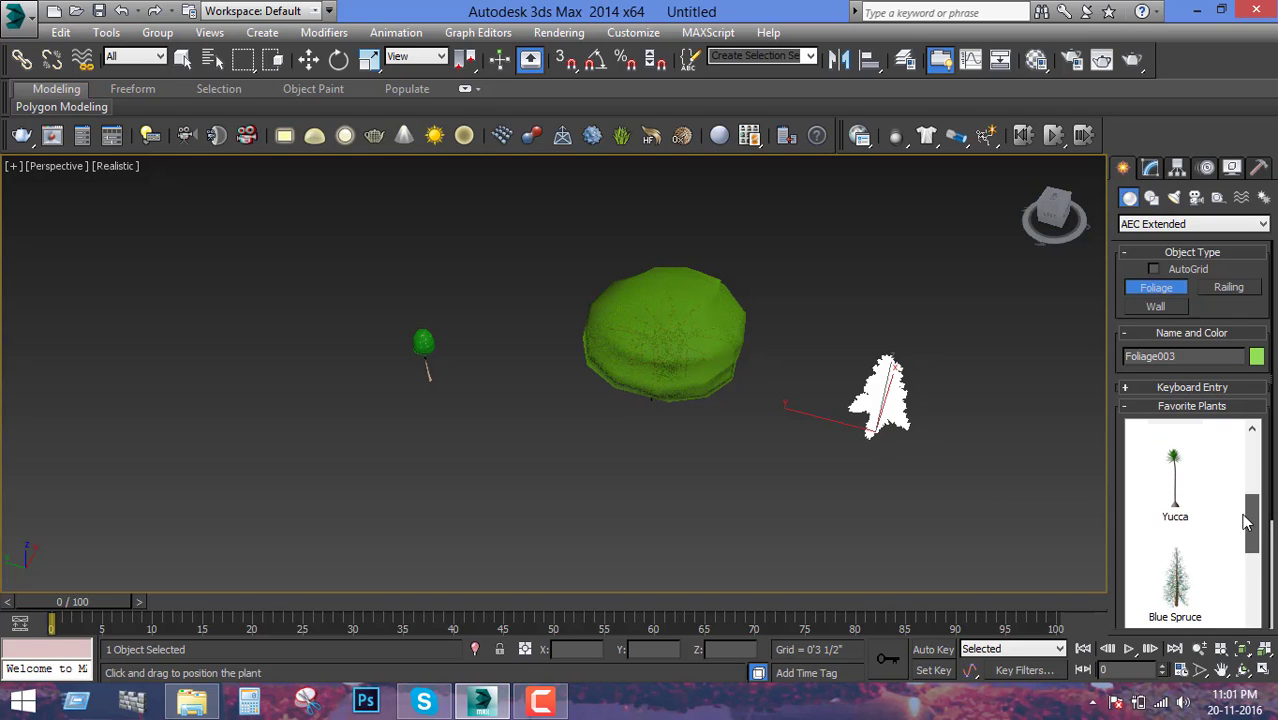
- Add a Yucca, a Blue Spruce and an American Elm around the existing plants
left_click(1174, 488)
left_click(915, 524)
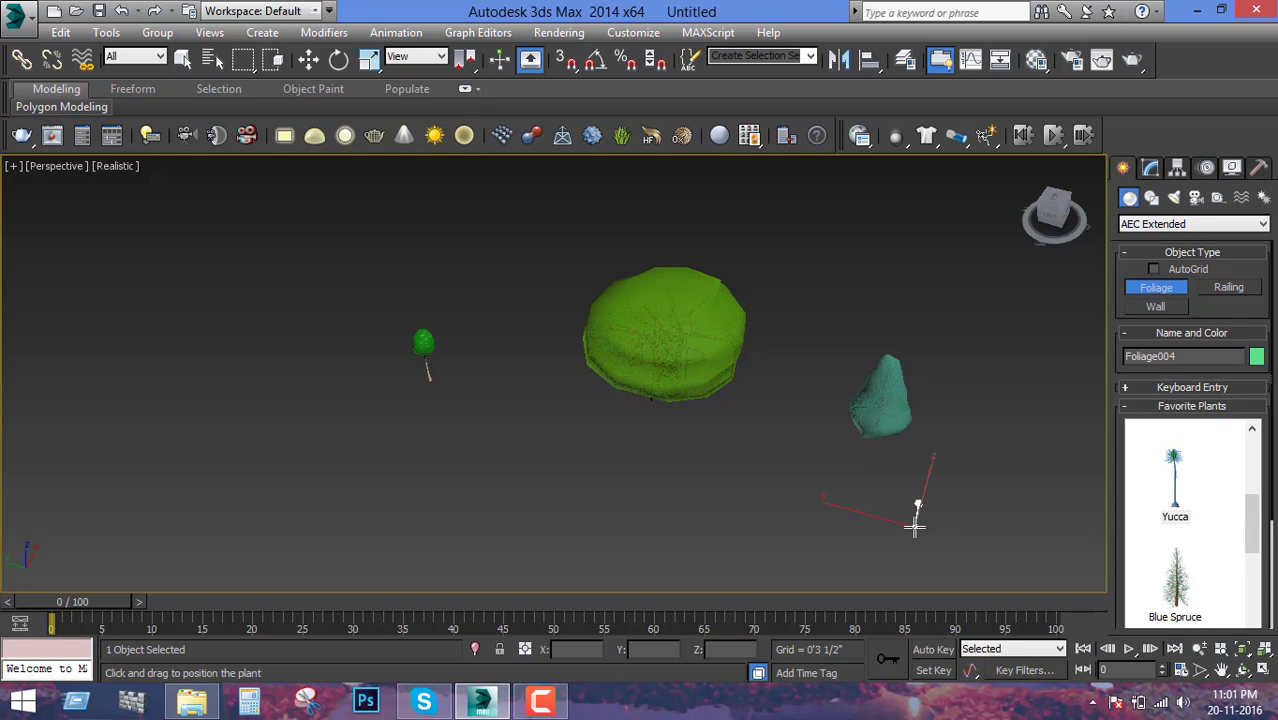
left_click(1175, 575)
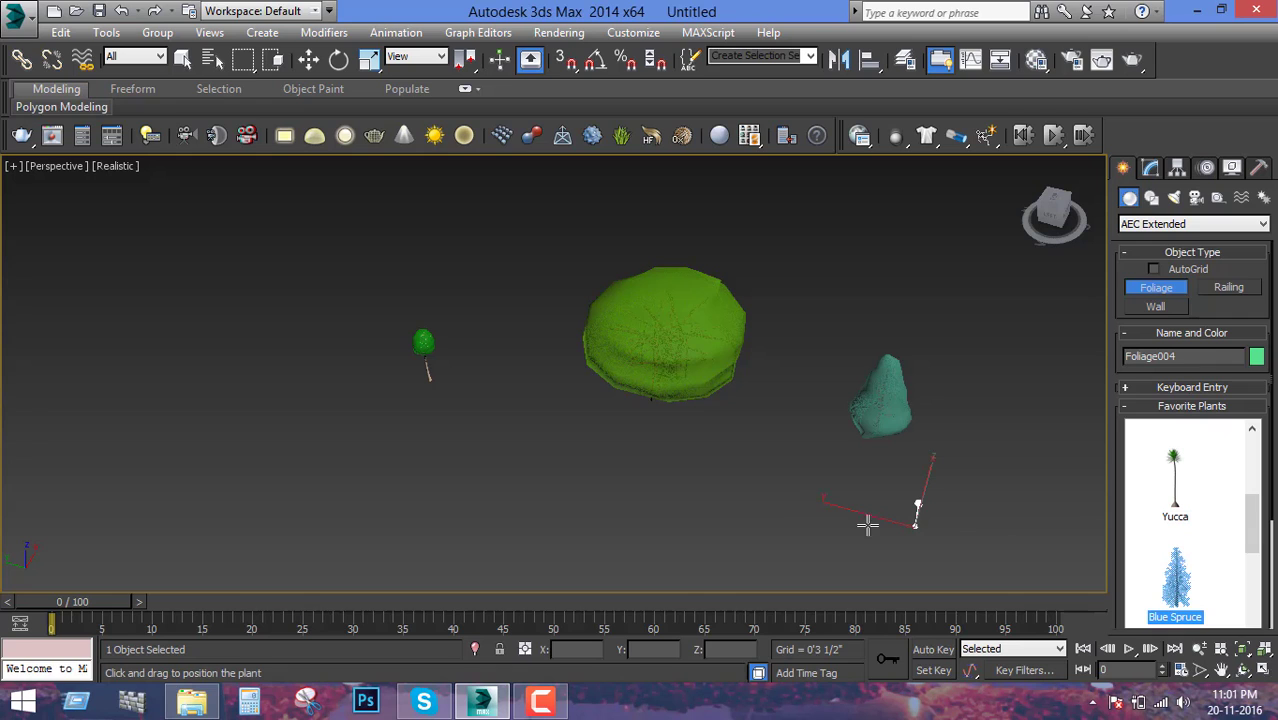
left_click(793, 497)
left_click_drag(1252, 525, 1252, 565)
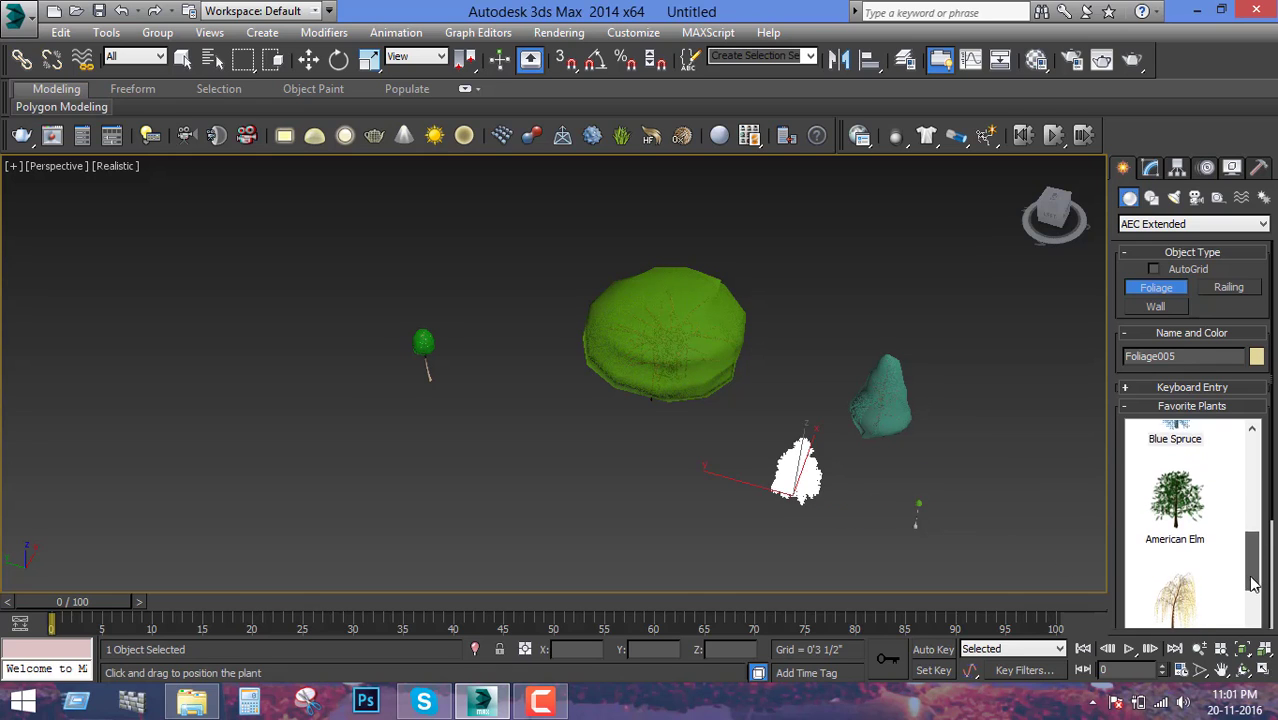
left_click(1172, 512)
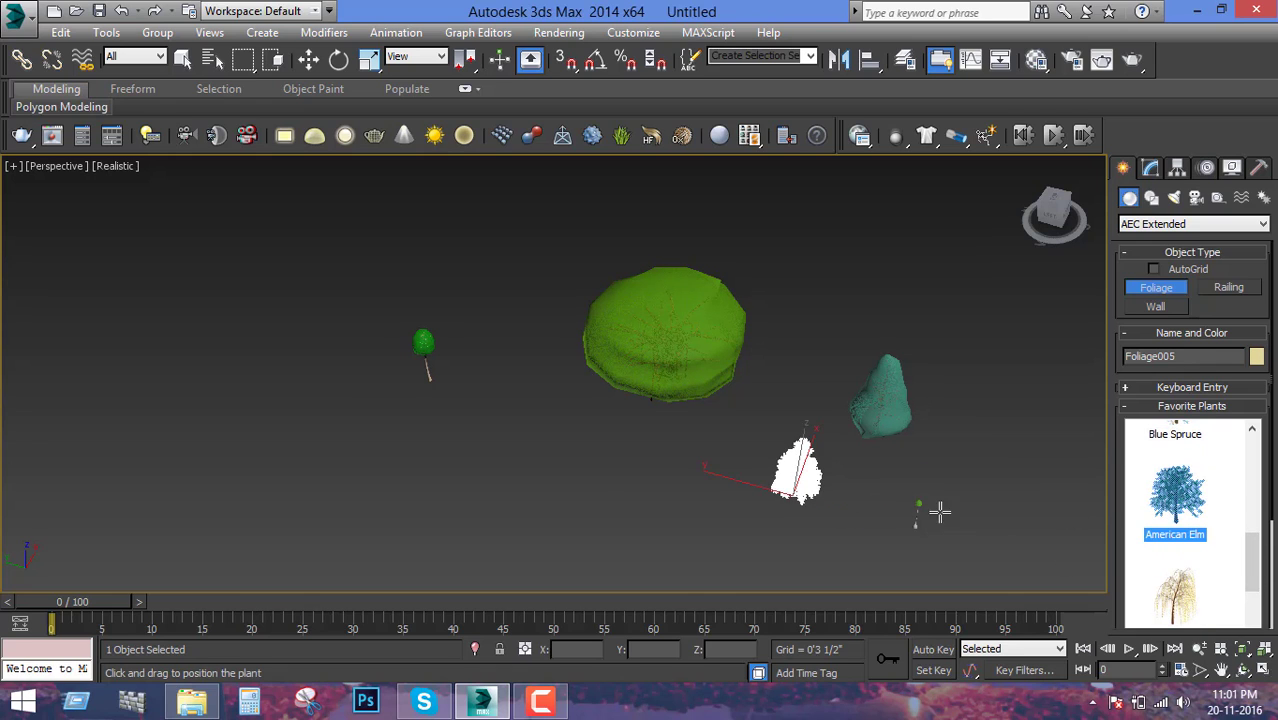
left_click(624, 474)
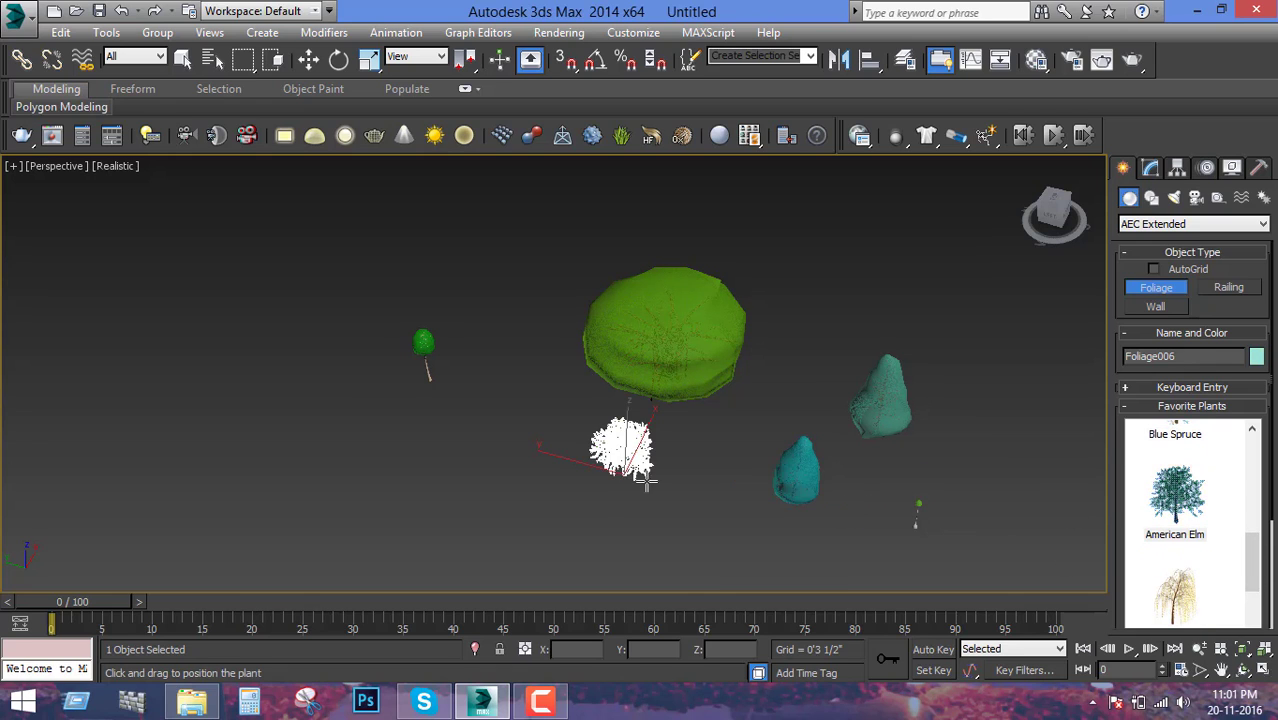
- Add a Weeping Willow, a Euphorbia Large Succulent and a Society Garlic plant
left_click(1180, 598)
left_click(477, 474)
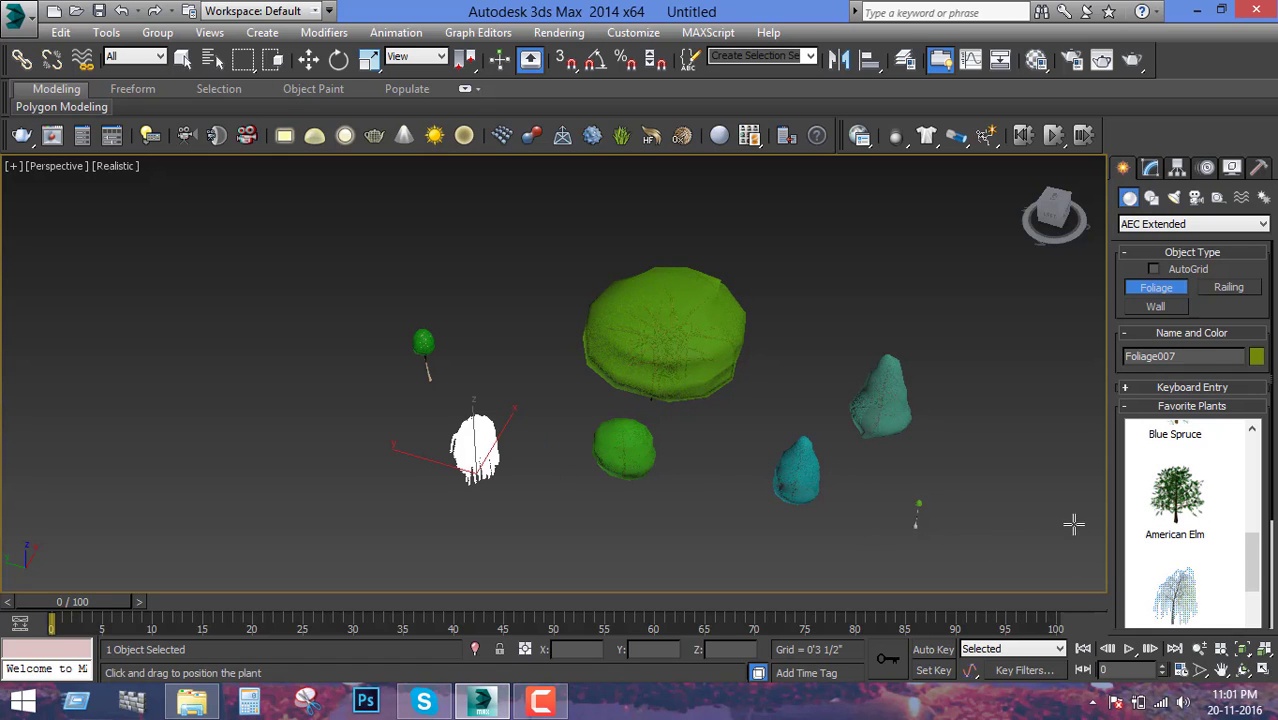
scroll(1180, 560, "down", 1)
scroll(1185, 587, "down", 1)
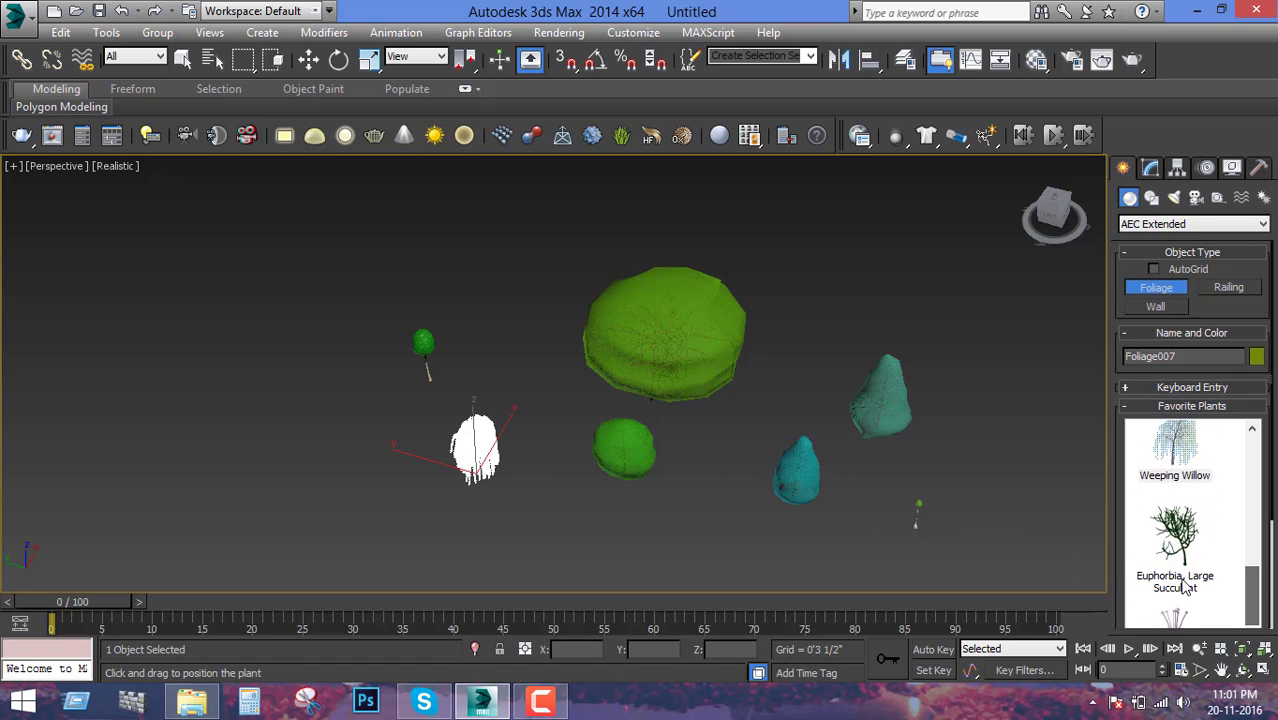
left_click(1176, 563)
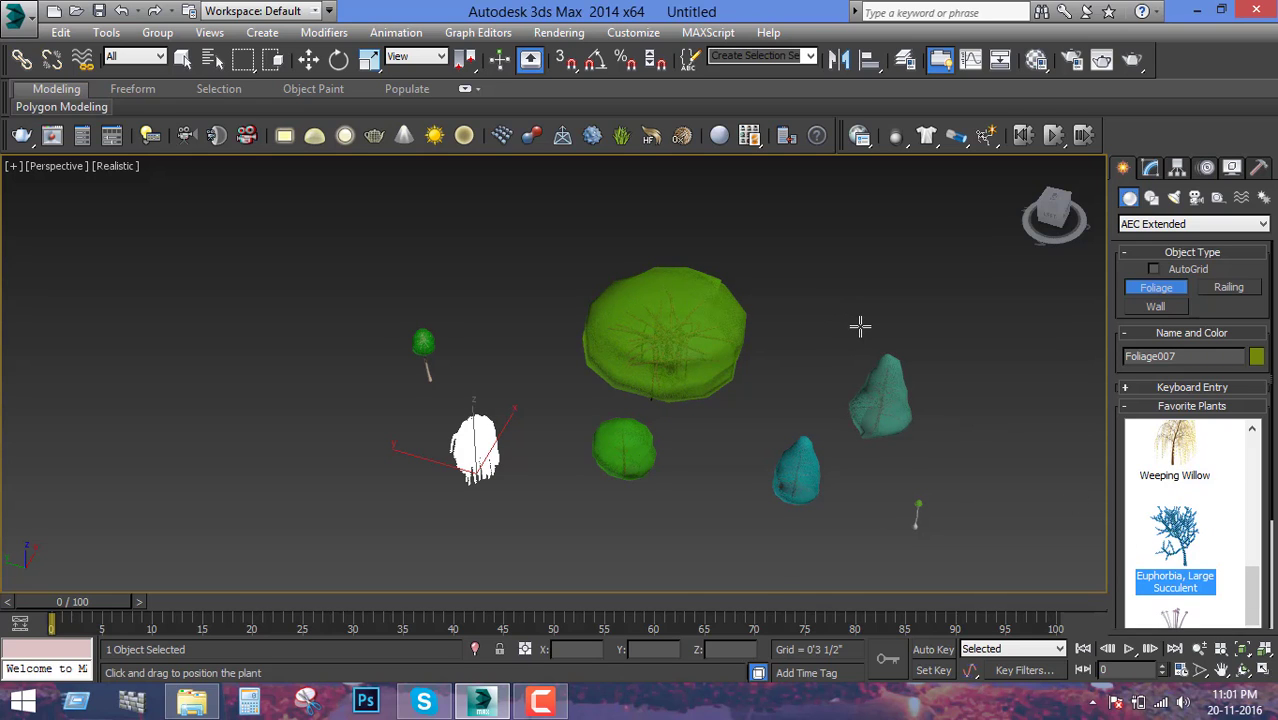
left_click(829, 305)
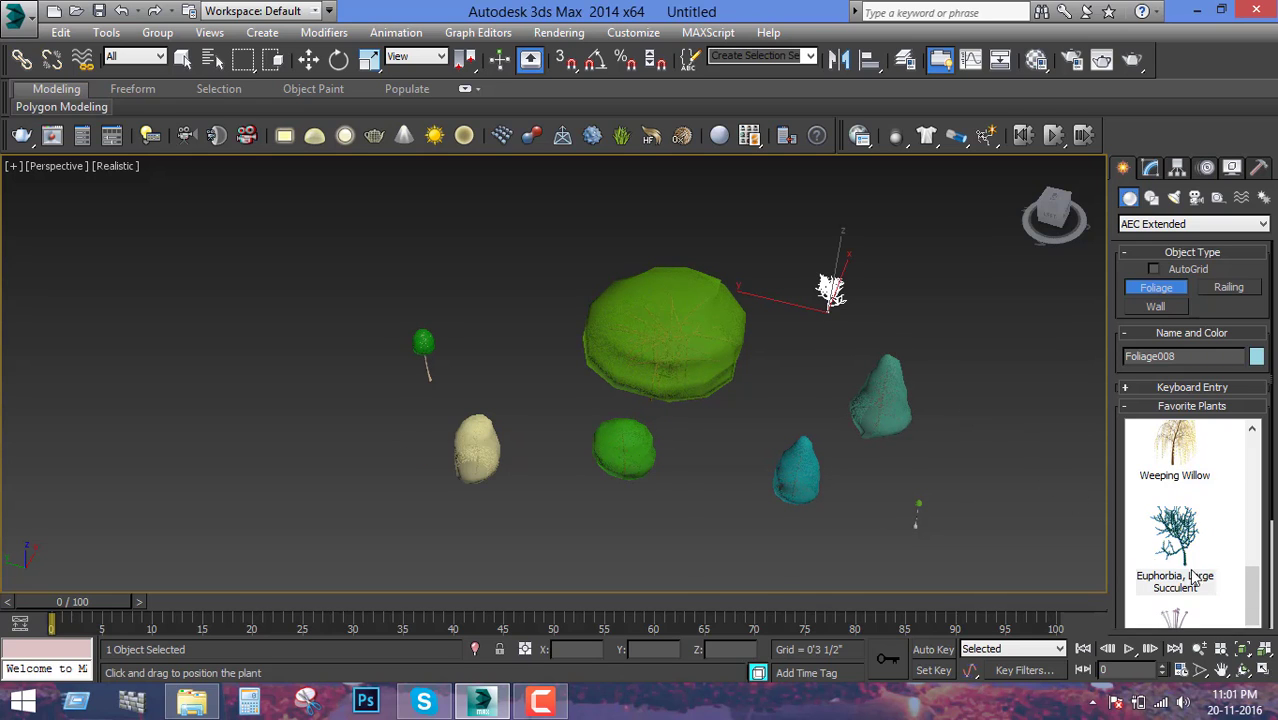
scroll(1250, 577, "down", 2)
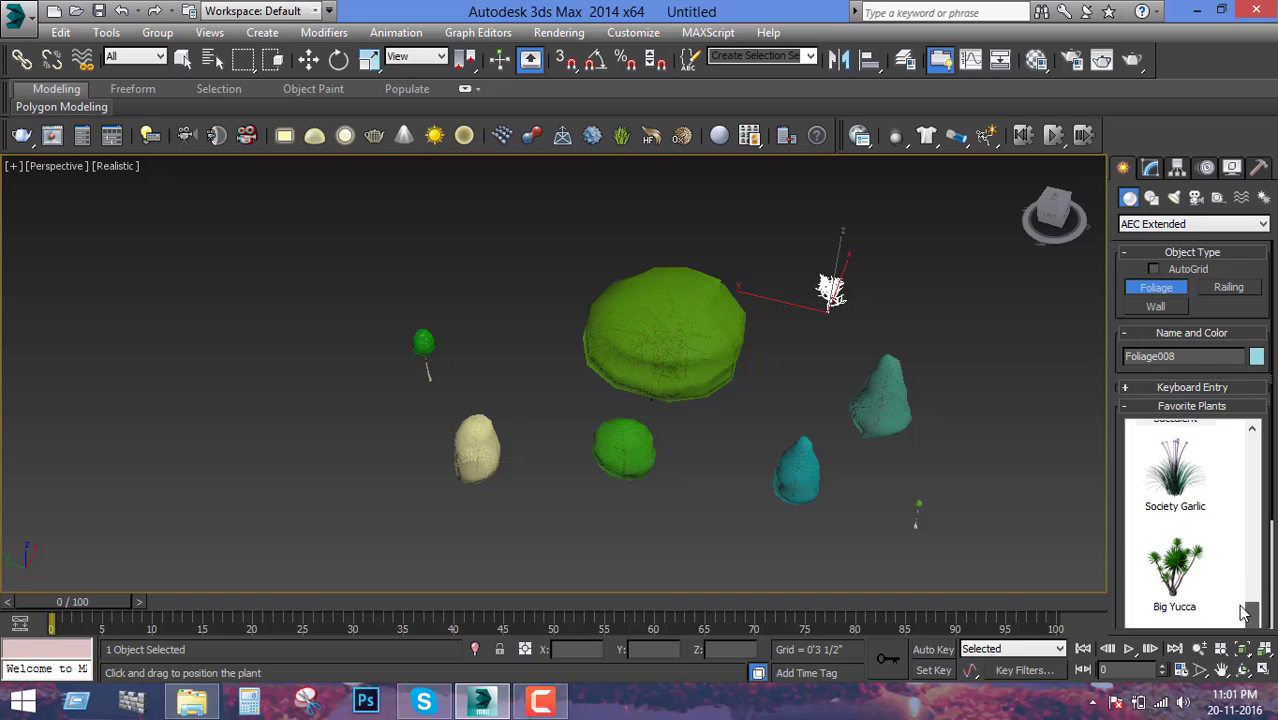
left_click(1175, 470)
left_click(678, 518)
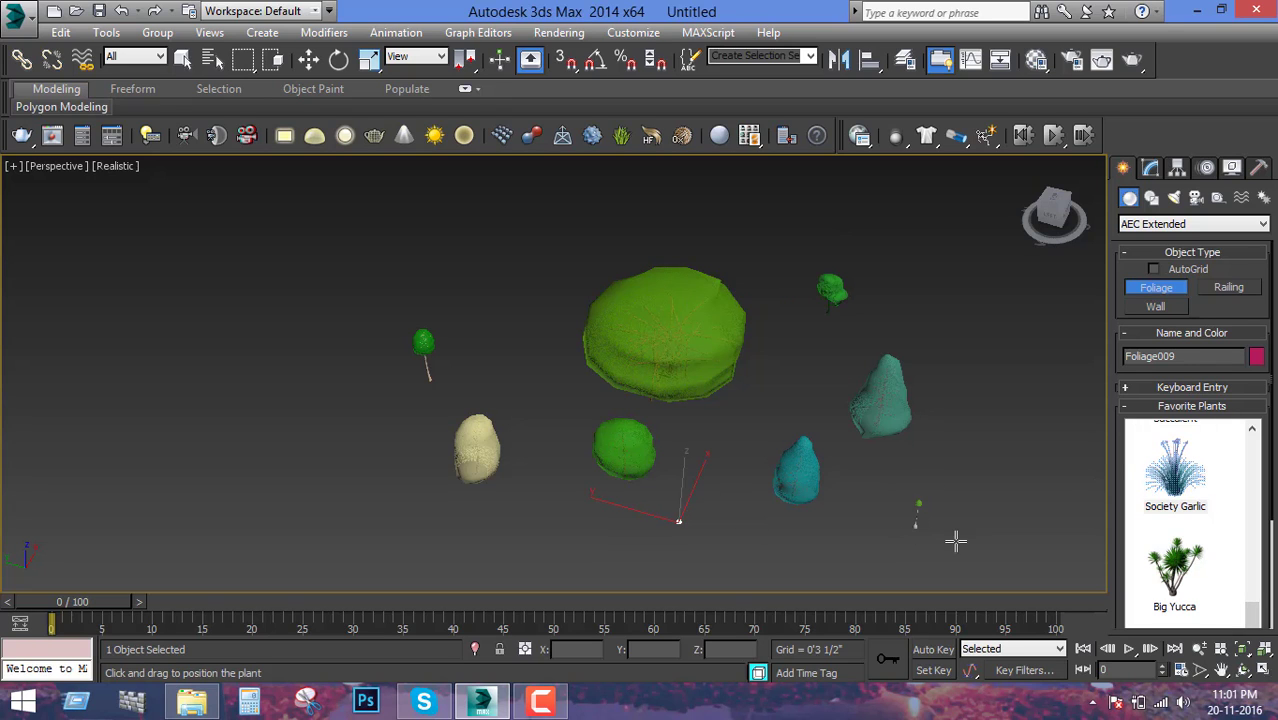
- Add a Big Yucca on the right and a Japanese Flowering Cherry, Spring
scroll(1250, 610, "down", 1)
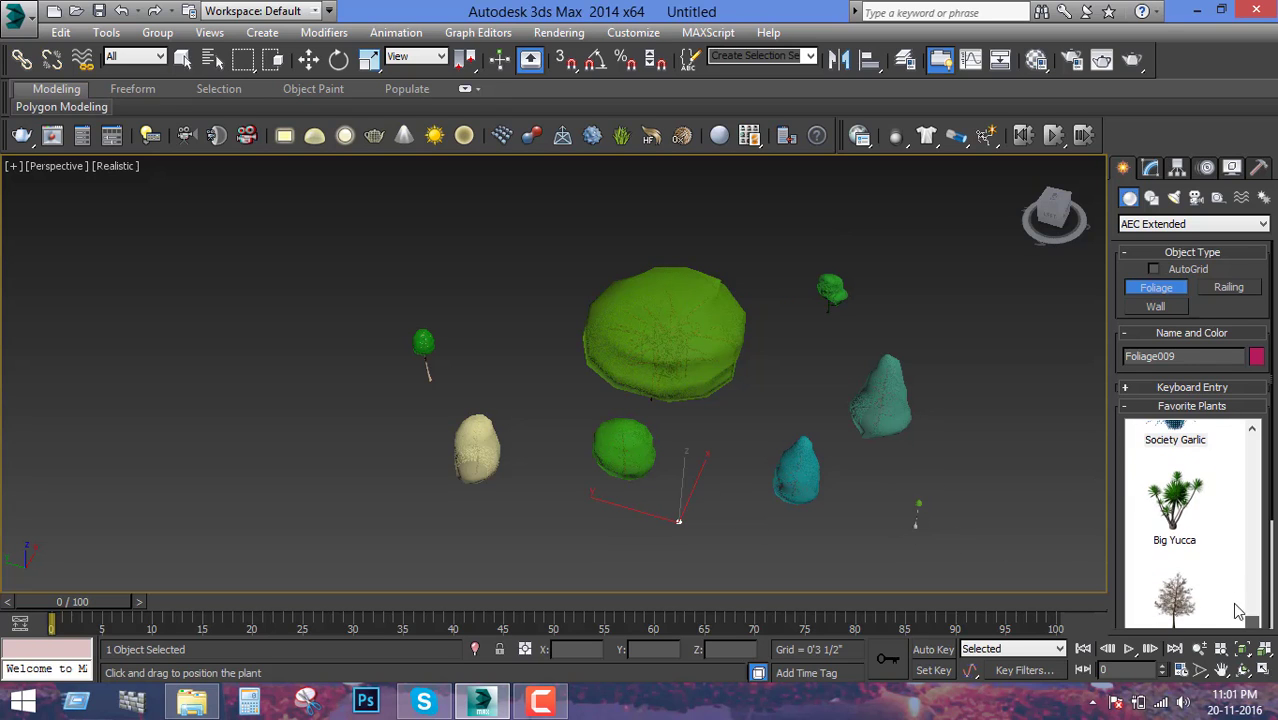
left_click(1178, 510)
left_click(958, 463)
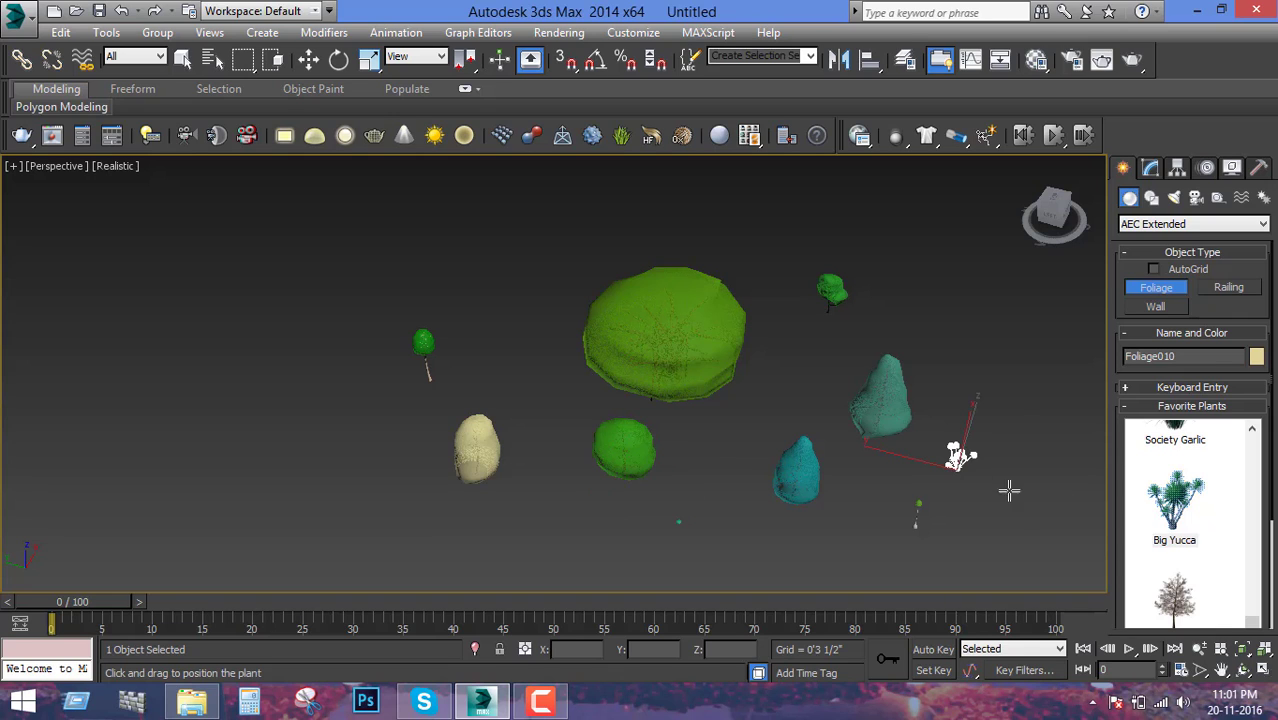
left_click(1251, 621)
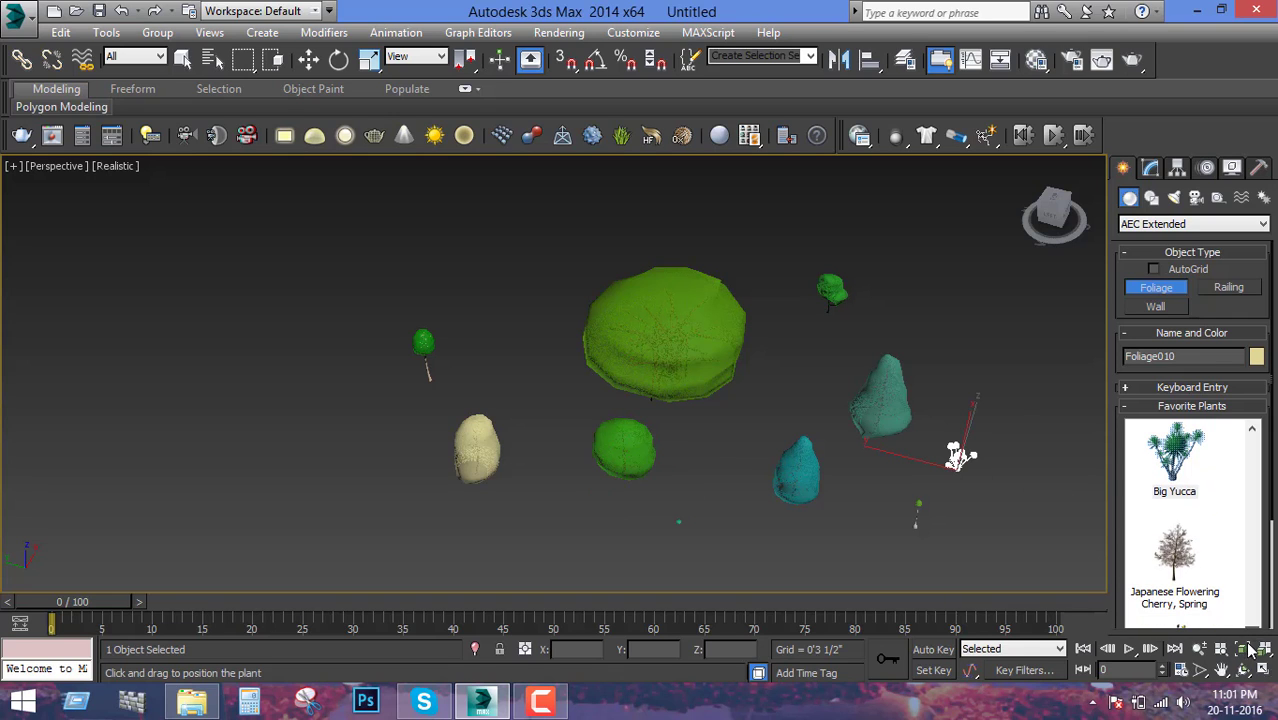
left_click(1178, 583)
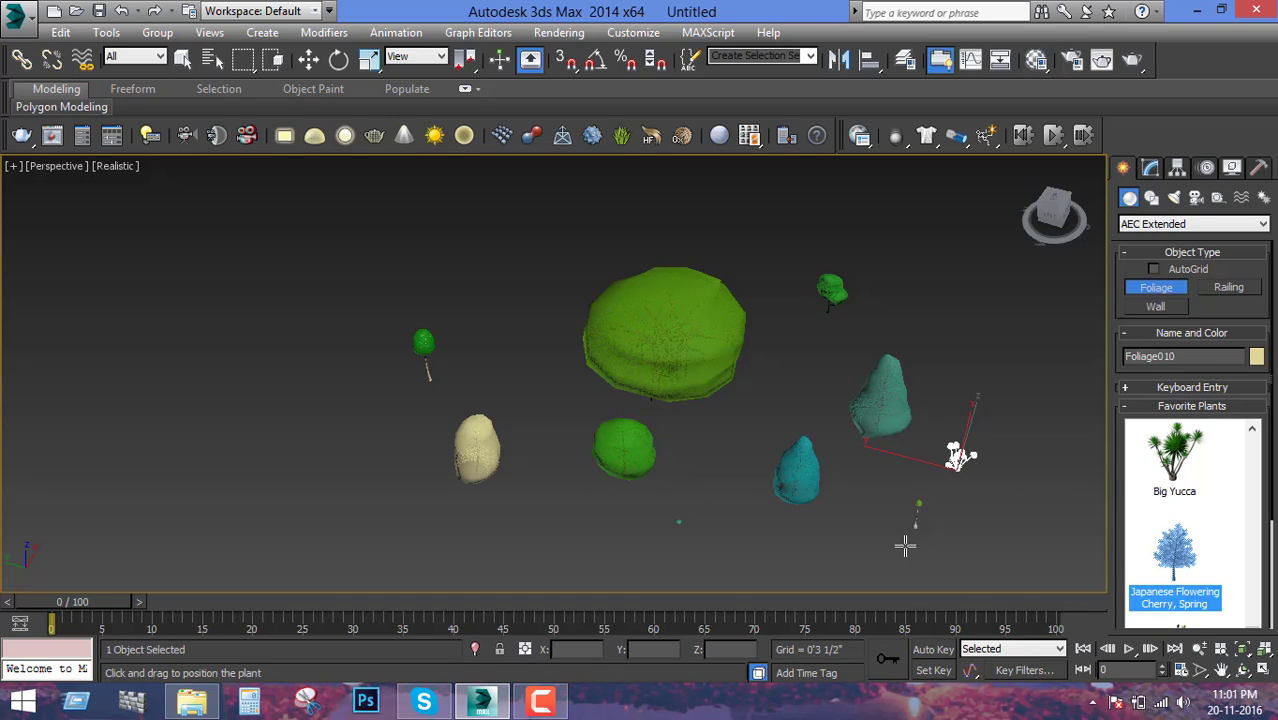
left_click(845, 545)
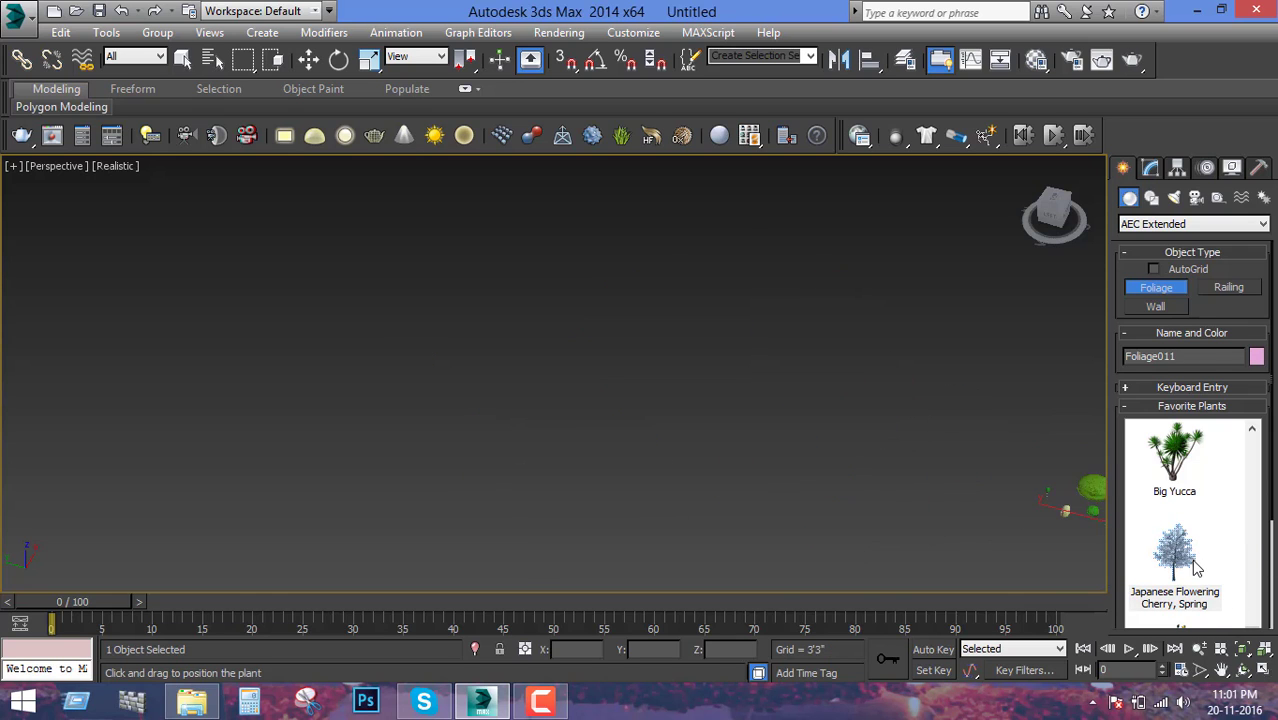
- Place a second Japanese Flowering Cherry tree to the right of the plants
middle_click_drag(907, 462, 803, 608)
scroll(770, 557, "down", 5)
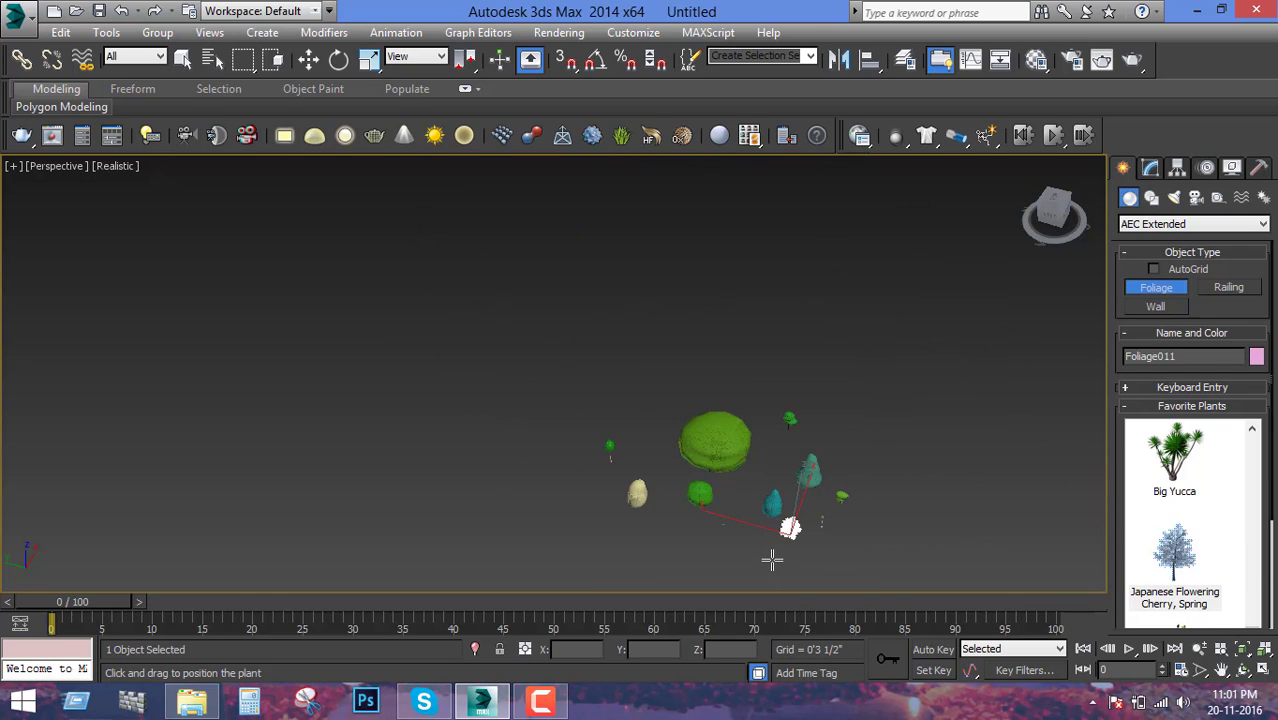
scroll(770, 557, "up", 2)
scroll(772, 530, "up", 2)
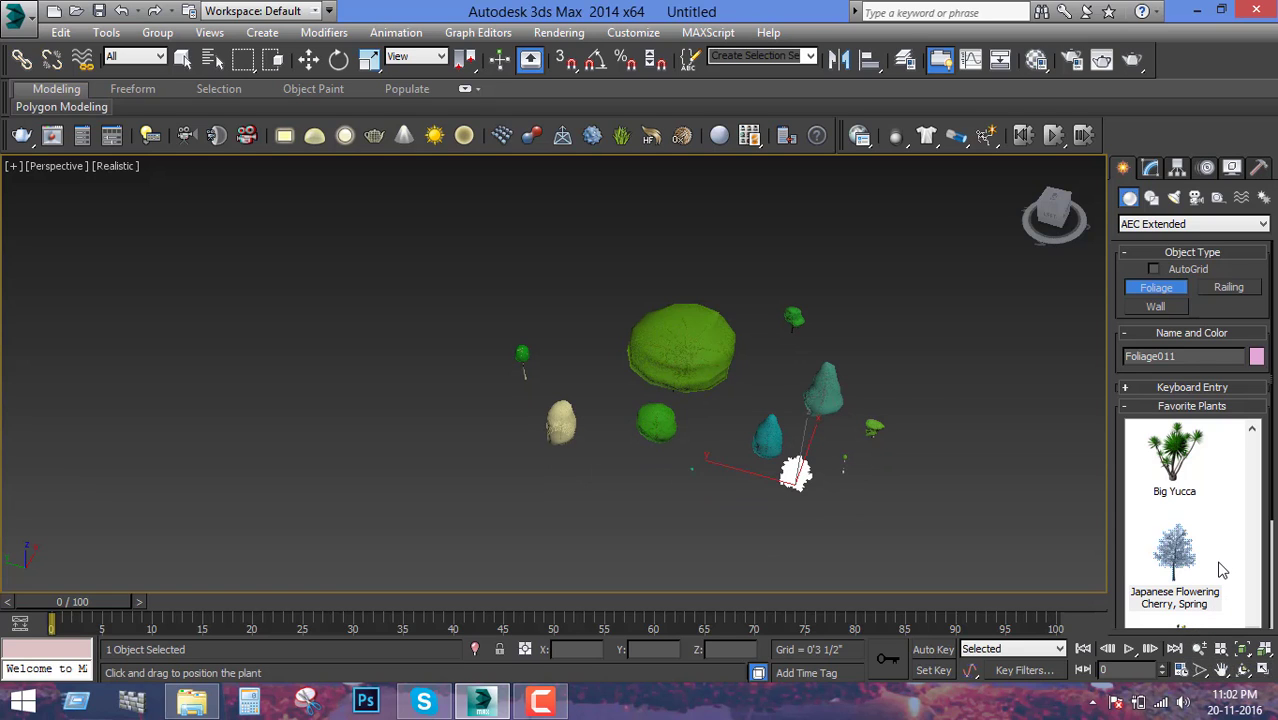
scroll(1220, 570, "down", 2)
scroll(1220, 570, "up", 2)
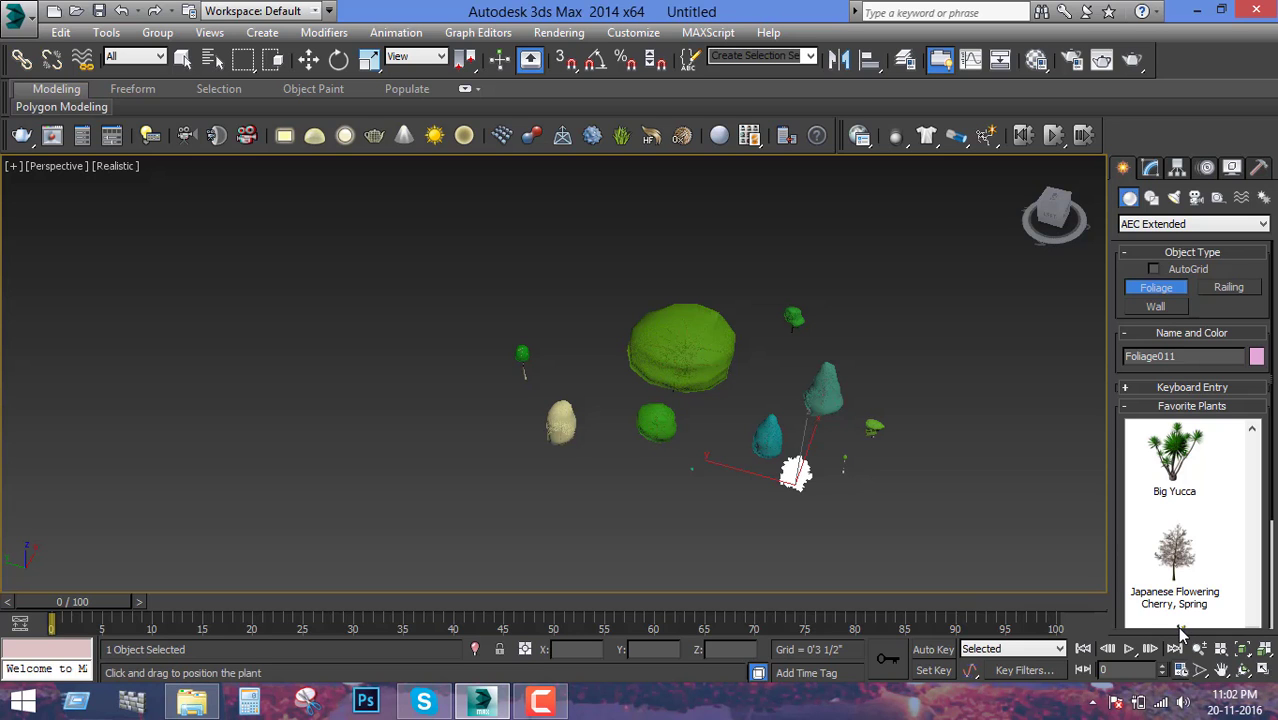
left_click(919, 442)
scroll(912, 450, "up", 4)
scroll(915, 450, "up", 2)
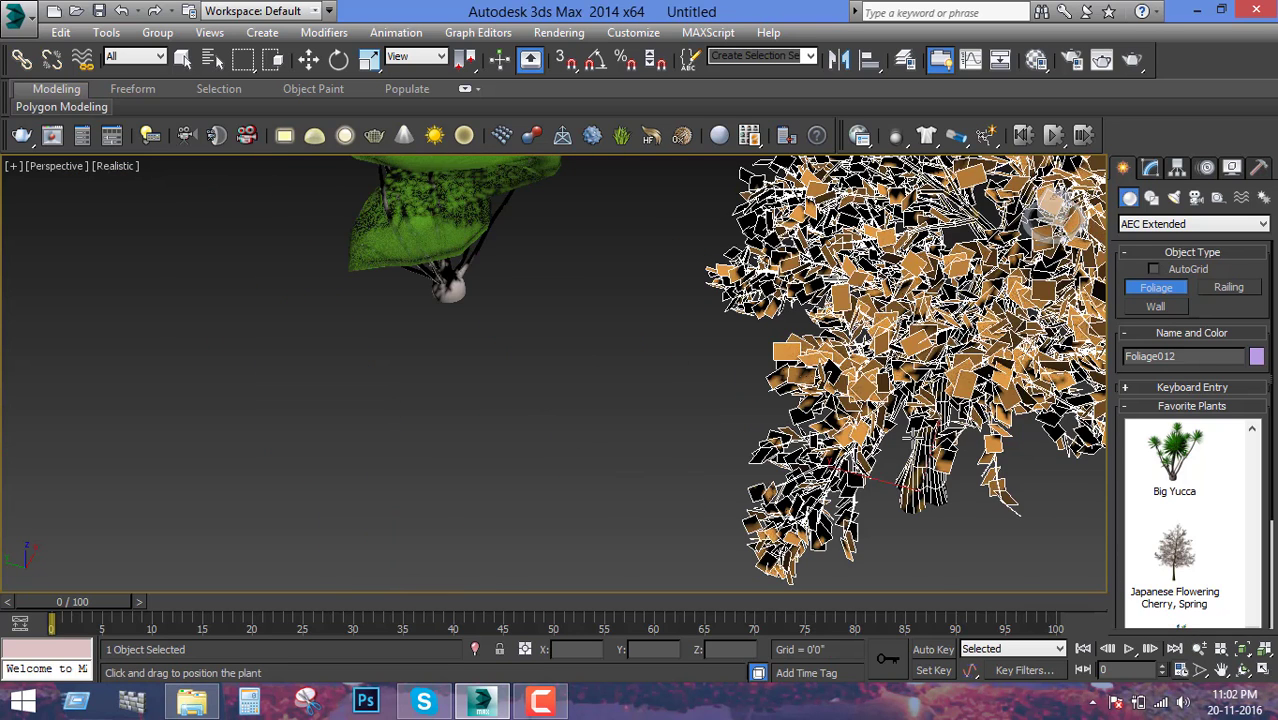
scroll(915, 450, "down", 5)
- Exit foliage creation, deselect the tree and orbit to a lower angle
right_click(952, 479)
left_click(909, 487)
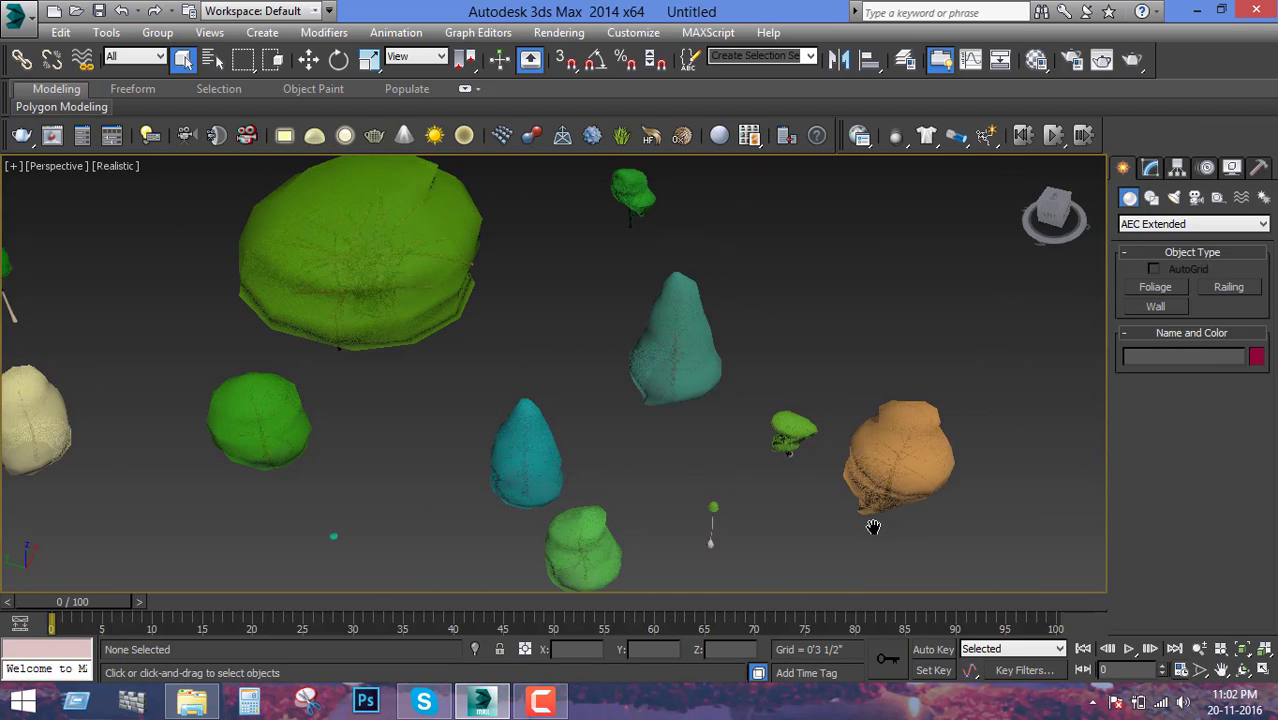
mouse_move(873, 522)
middle_mouse_down("alt")
mouse_move(897, 358)
mouse_move(860, 440)
mouse_move(812, 430)
mouse_move(815, 447)
middle_mouse_up("alt")
scroll(830, 457, "down", 3)
- Set the orange cherry tree's Viewport Canopy Mode to Never, then deselect it
left_click(883, 447)
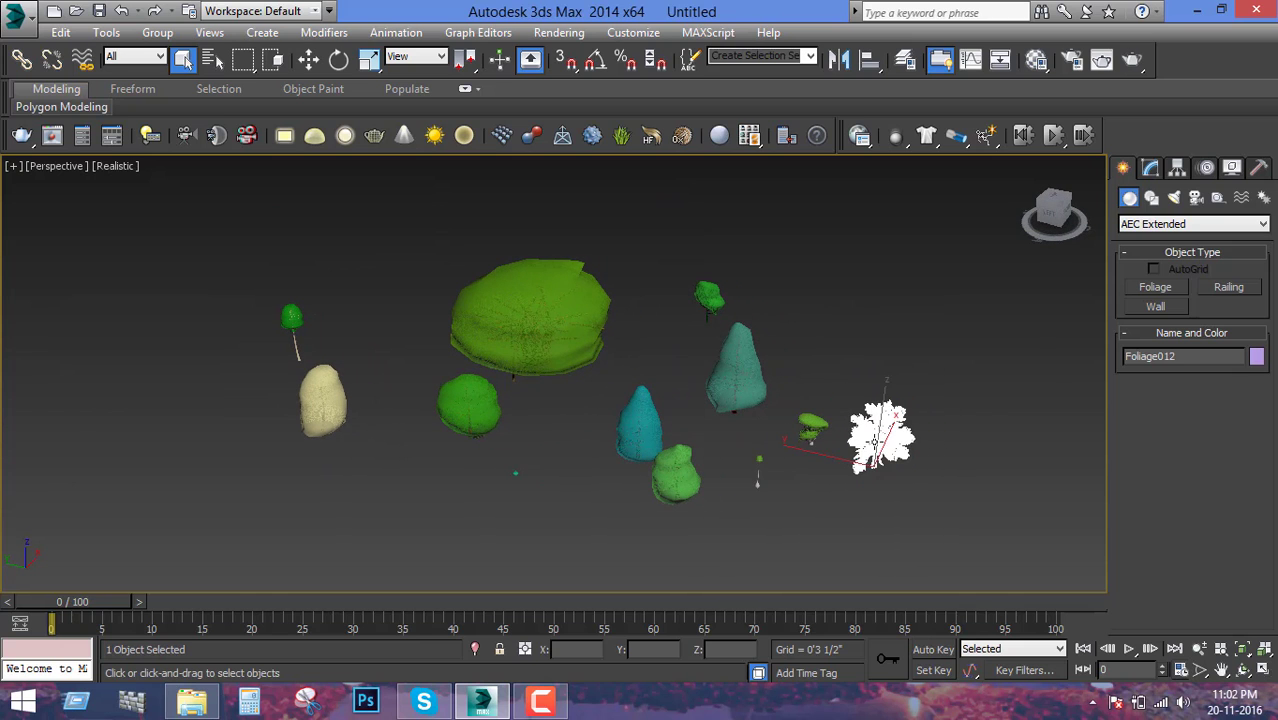
left_click(1148, 170)
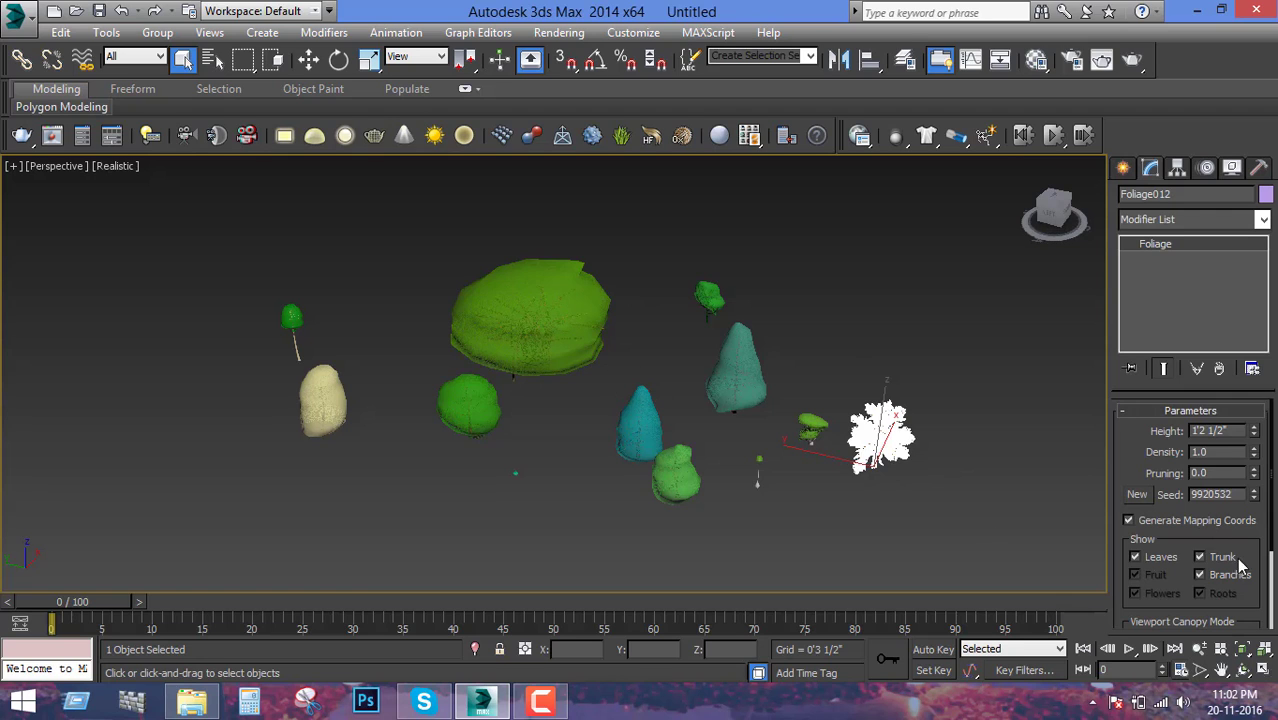
scroll(1136, 443, "down", 1)
scroll(1160, 470, "down", 1)
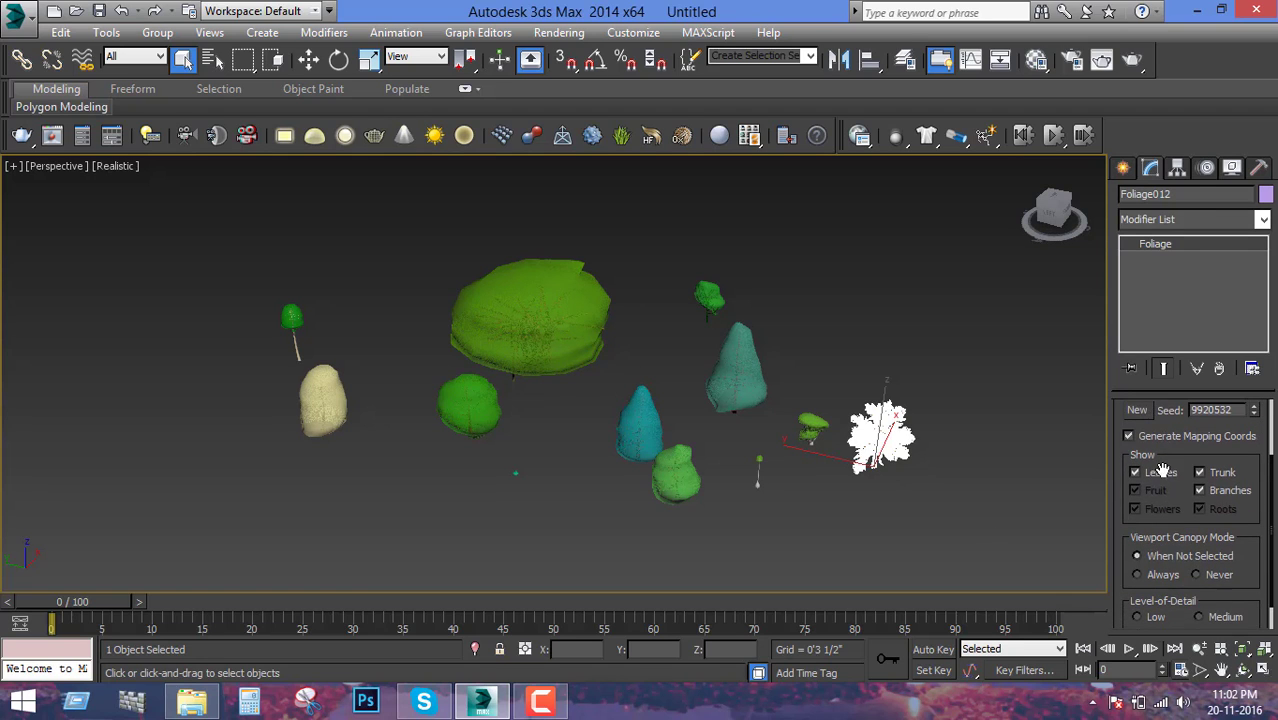
scroll(1186, 562, "down", 1)
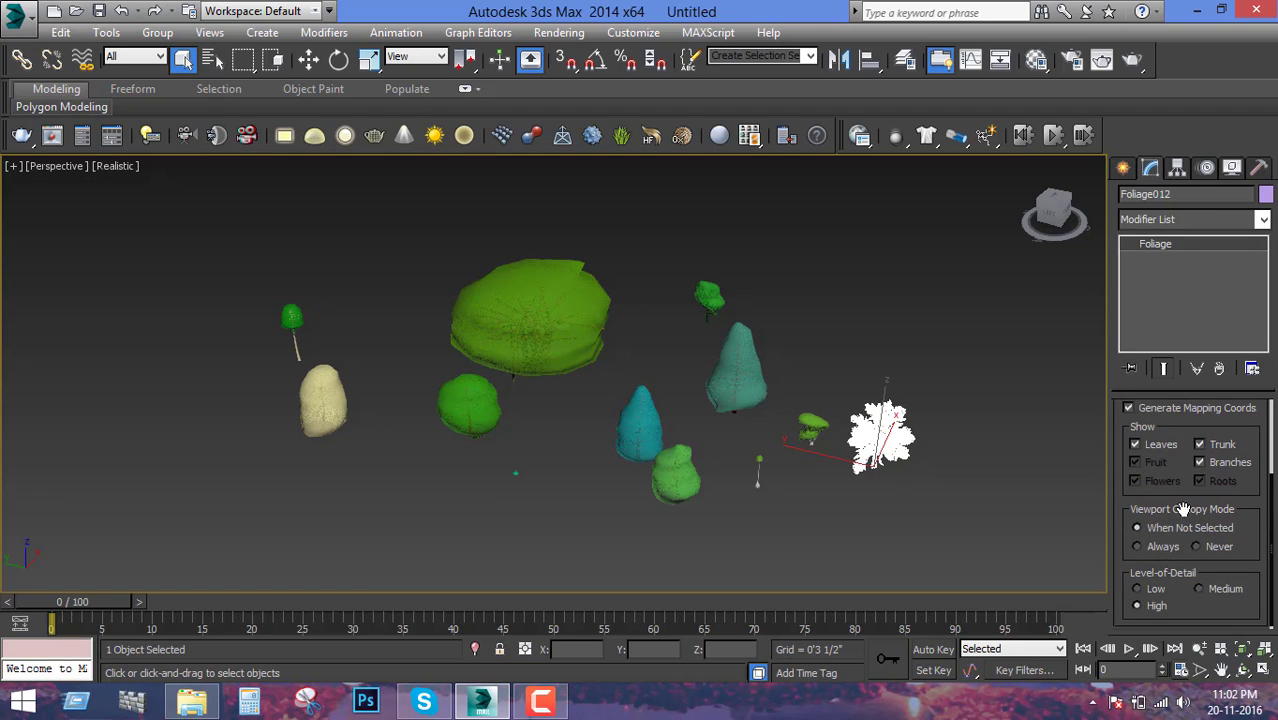
left_click(1197, 546)
left_click(966, 510)
- Orbit, pan and zoom around the trees to inspect the cherry tree's full branches
scroll(842, 471, "up", 1)
scroll(825, 437, "up", 4)
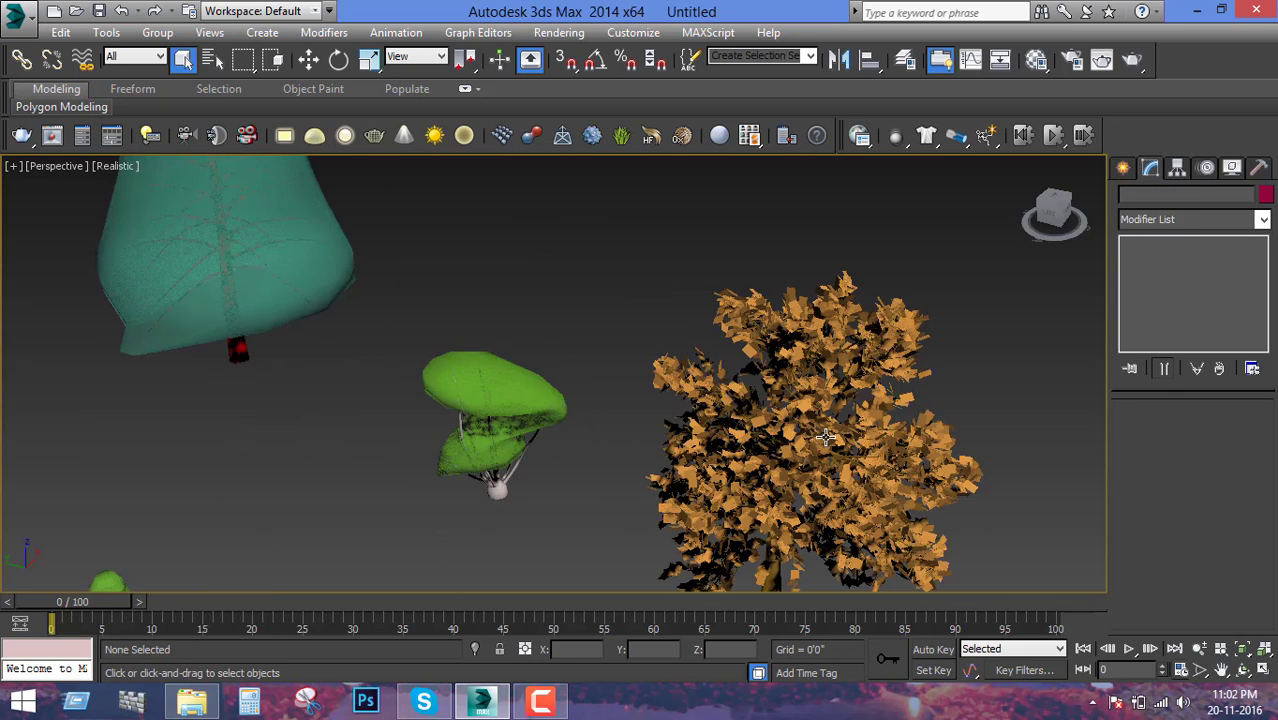
scroll(837, 470, "down", 5)
middle_click_drag(833, 478, 837, 450, "alt")
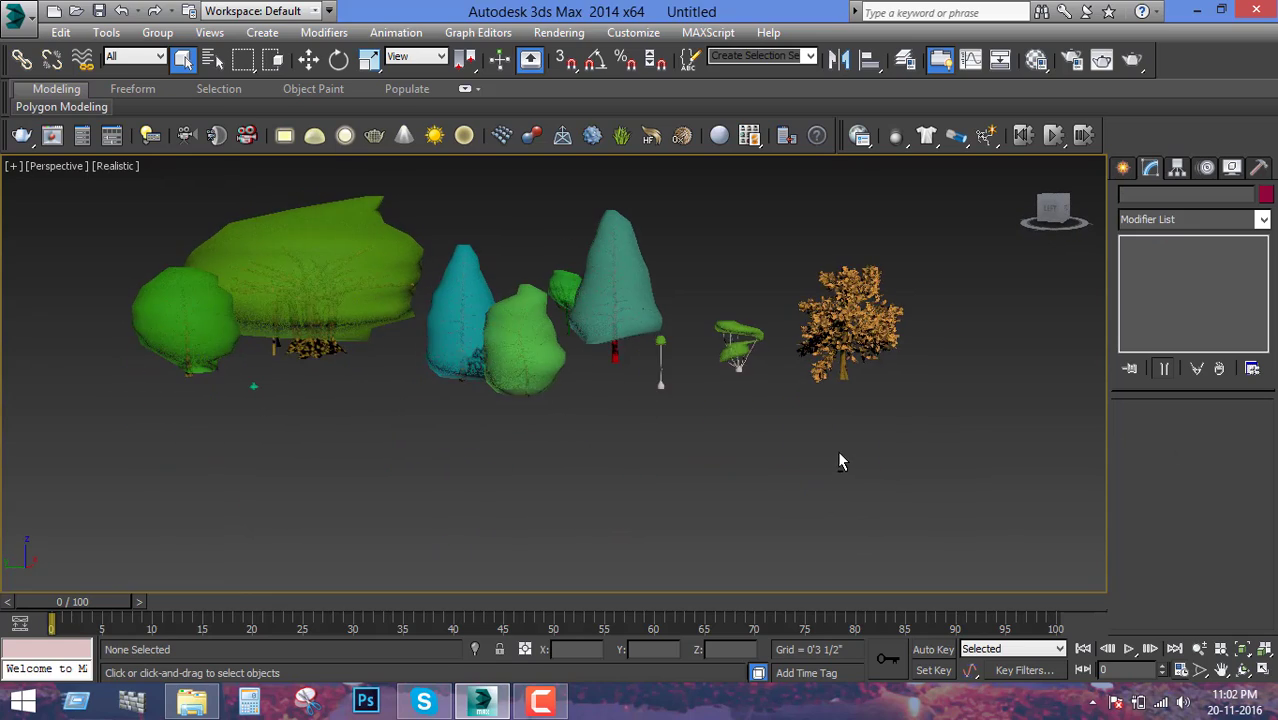
scroll(885, 306, "up", 2)
scroll(885, 306, "up", 2)
scroll(880, 340, "up", 1)
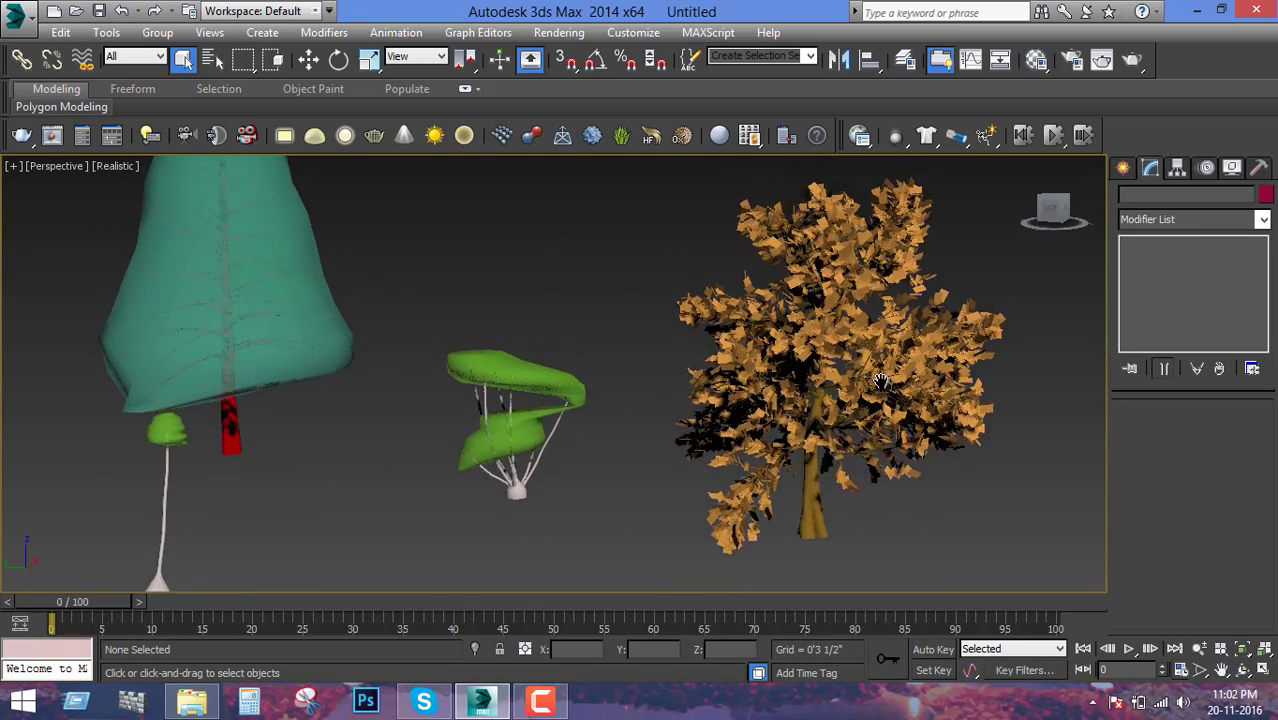
middle_click_drag(877, 364, 877, 390)
scroll(880, 392, "down", 4)
mouse_move(944, 423)
middle_mouse_down("alt")
mouse_move(765, 442)
mouse_move(885, 442)
middle_mouse_up("alt")
scroll(800, 445, "down", 3)
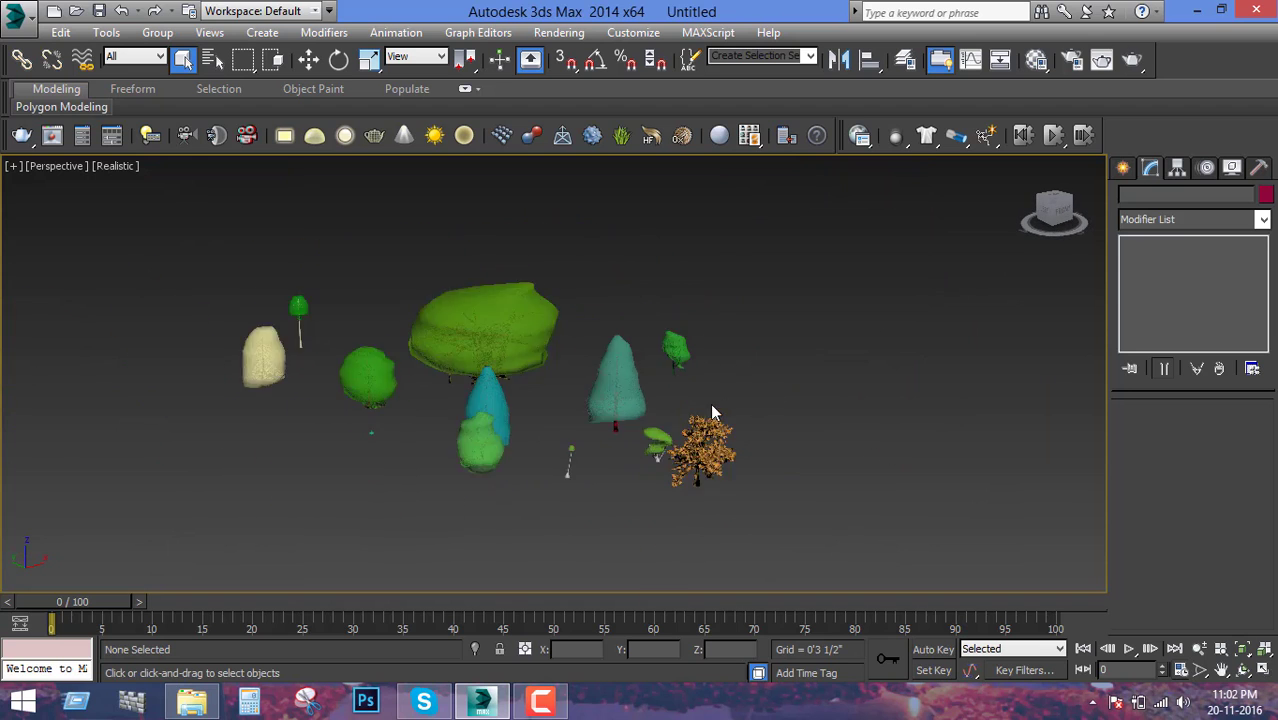
scroll(760, 449, "down", 2)
scroll(760, 449, "down", 1)
- Switch the large green Banyan bush to full leaf display and deselect it
left_click(518, 344)
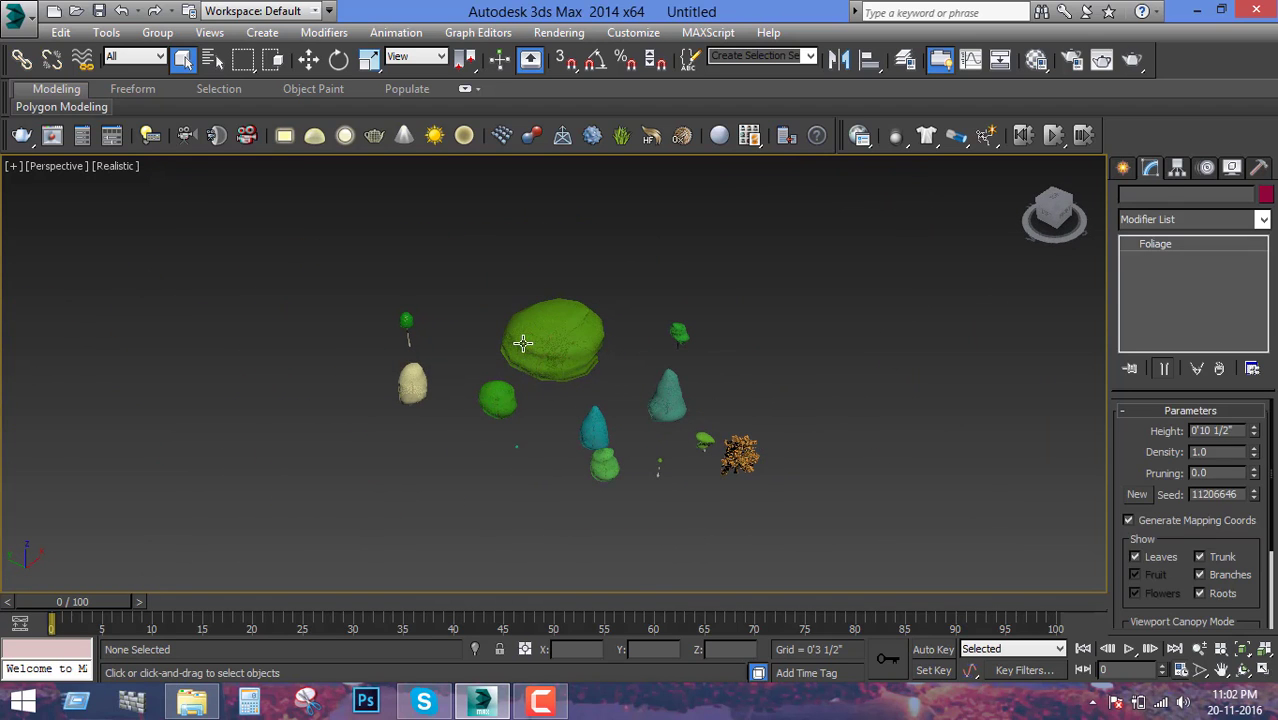
scroll(1185, 561, "down", 2)
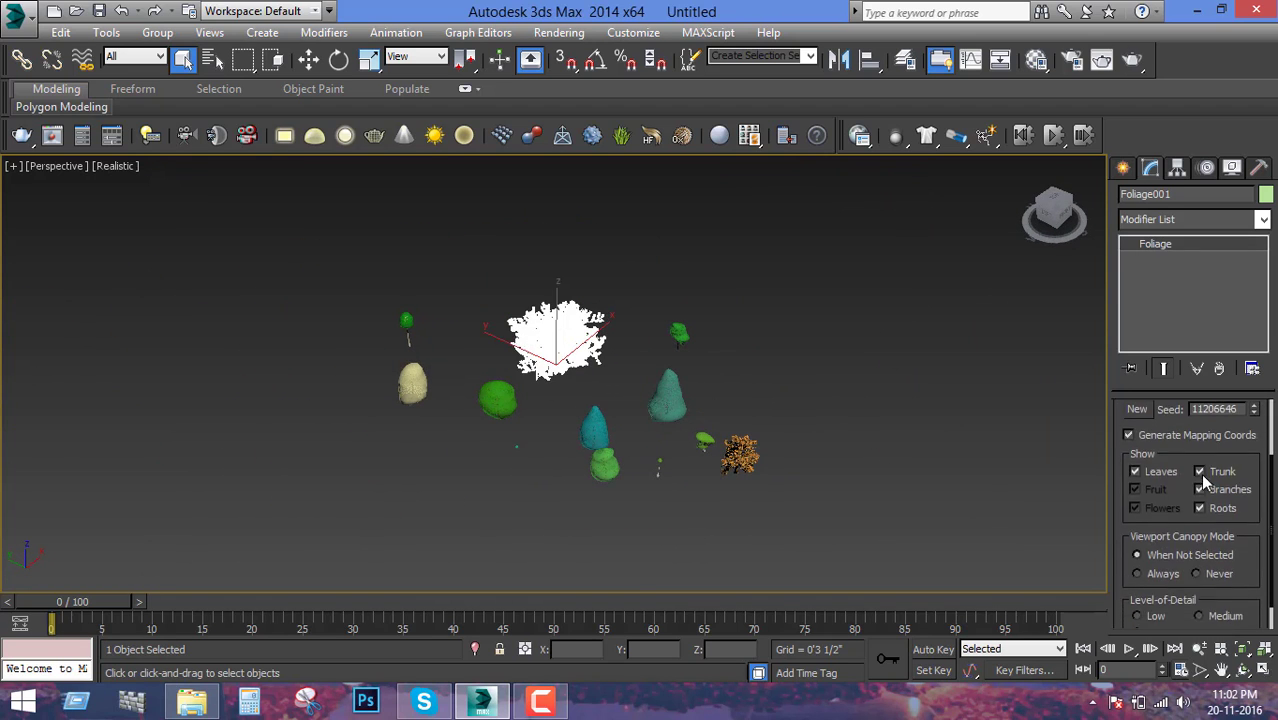
left_click(828, 492)
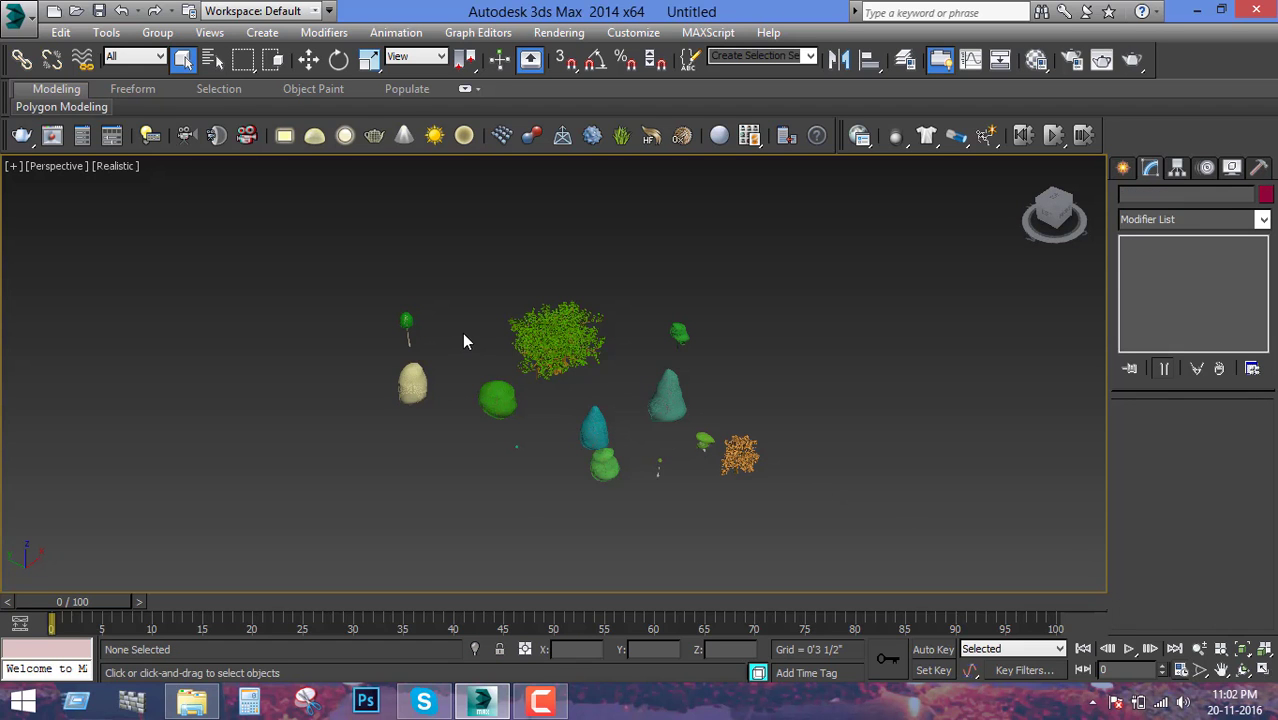
scroll(520, 355, "up", 3)
scroll(564, 364, "up", 2)
middle_click_drag(707, 368, 605, 499)
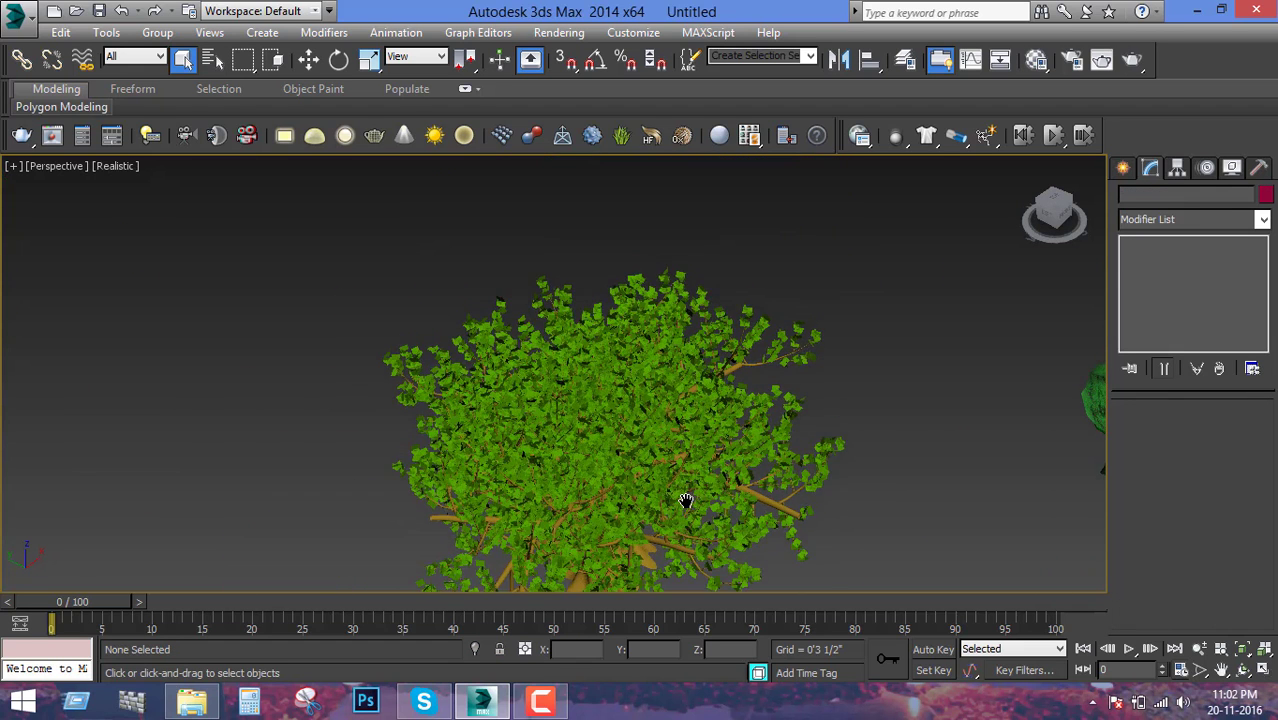
scroll(684, 408, "down", 3)
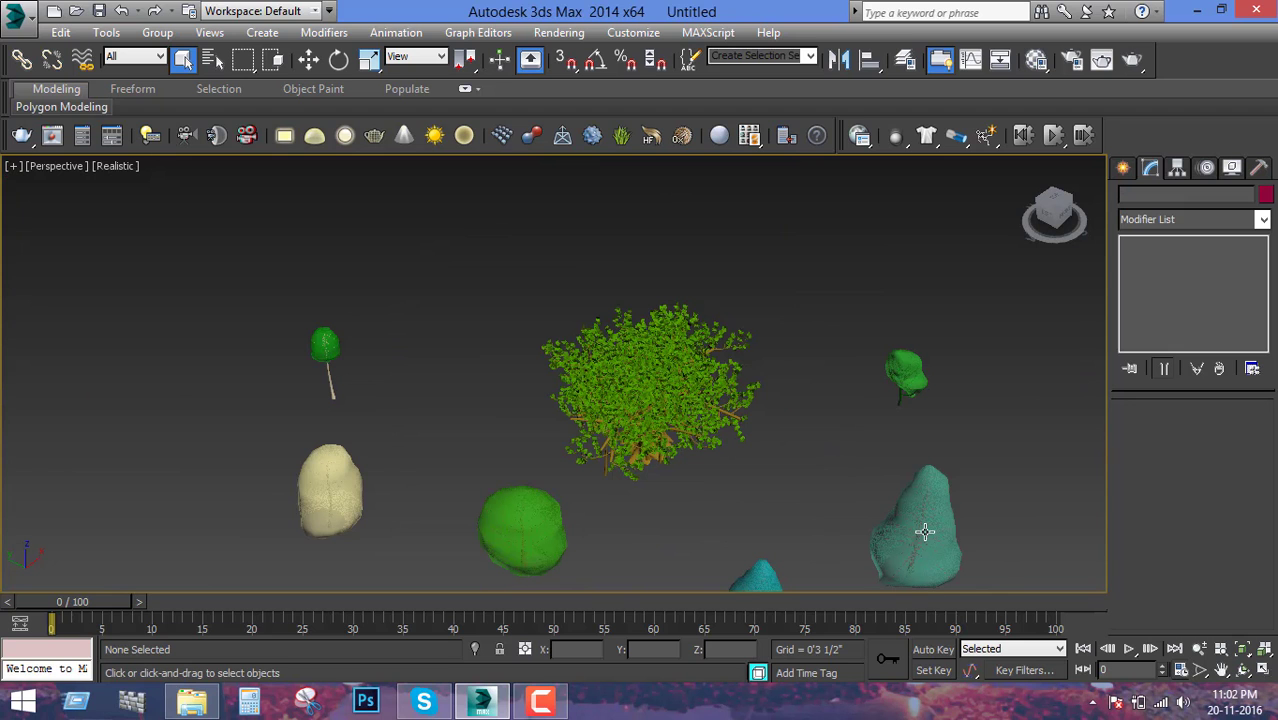
- Orbit around the bush and select the teal Foliage003 tree
mouse_move(557, 361)
middle_mouse_down("alt")
mouse_move(825, 376)
mouse_move(798, 419)
middle_mouse_up("alt")
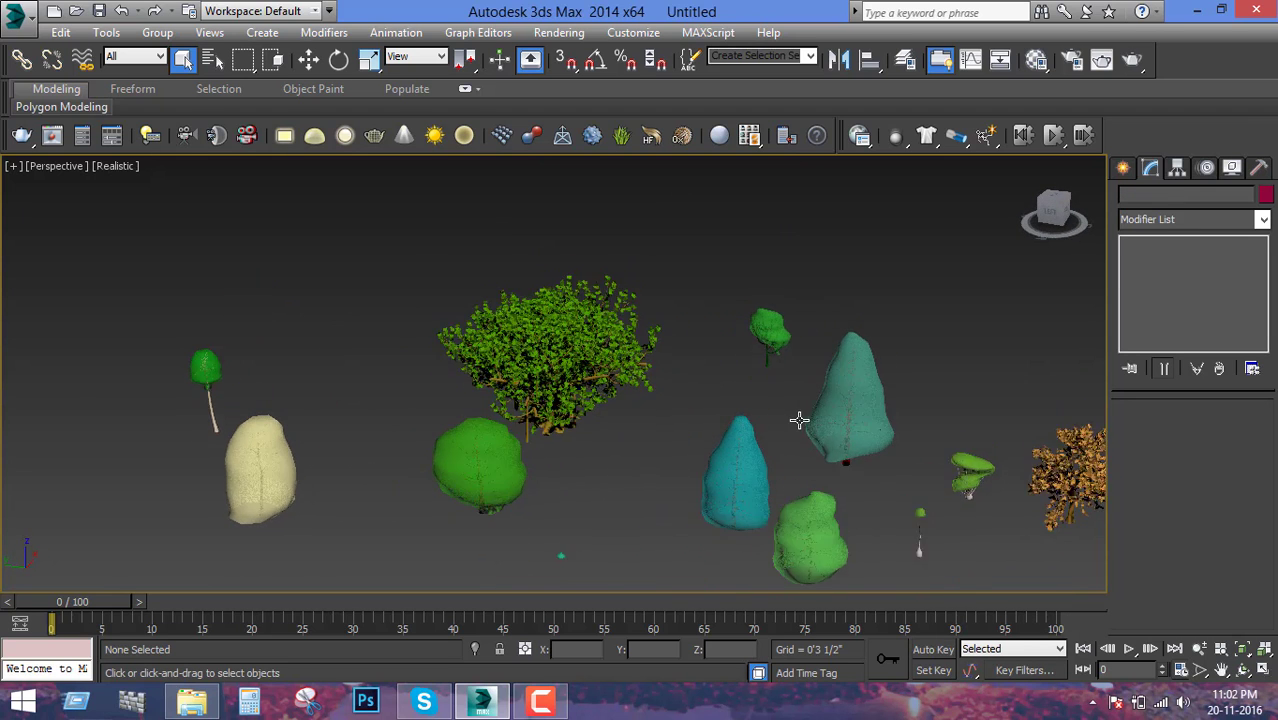
scroll(704, 397, "down", 3)
mouse_move(704, 397)
middle_mouse_down()
mouse_move(567, 386)
mouse_move(523, 345)
middle_mouse_up()
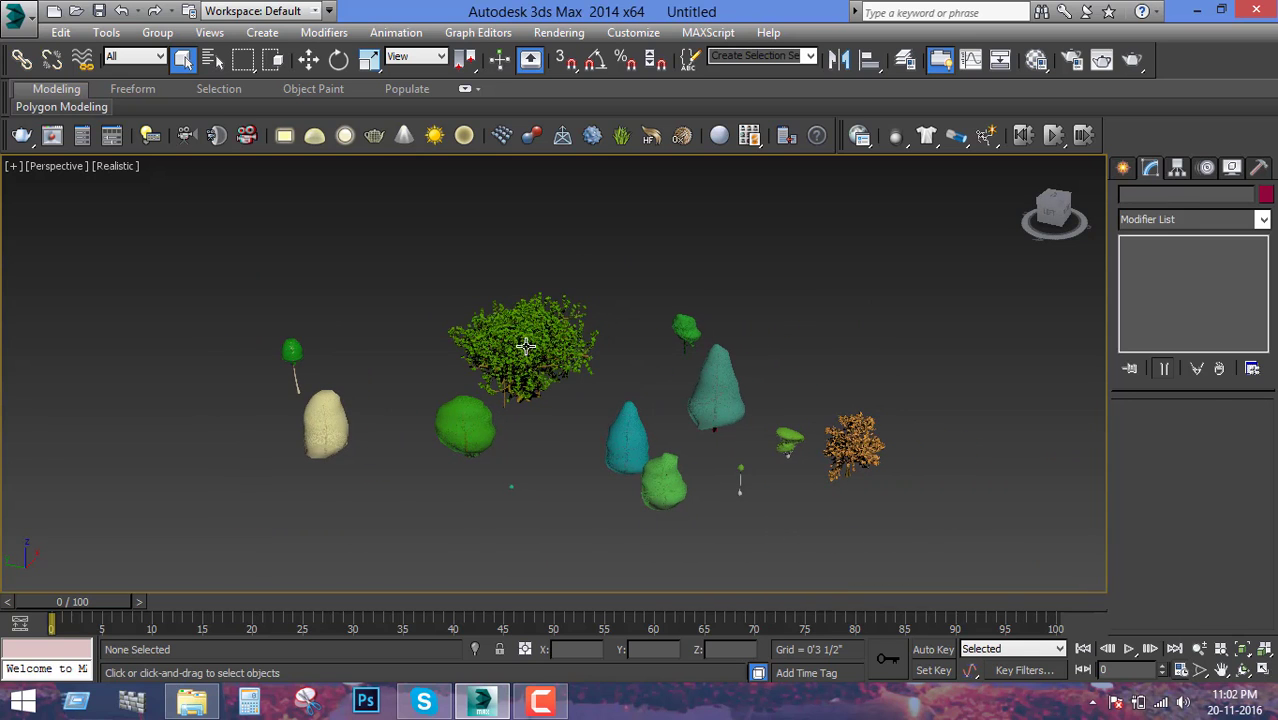
left_click(523, 345)
left_click(705, 385)
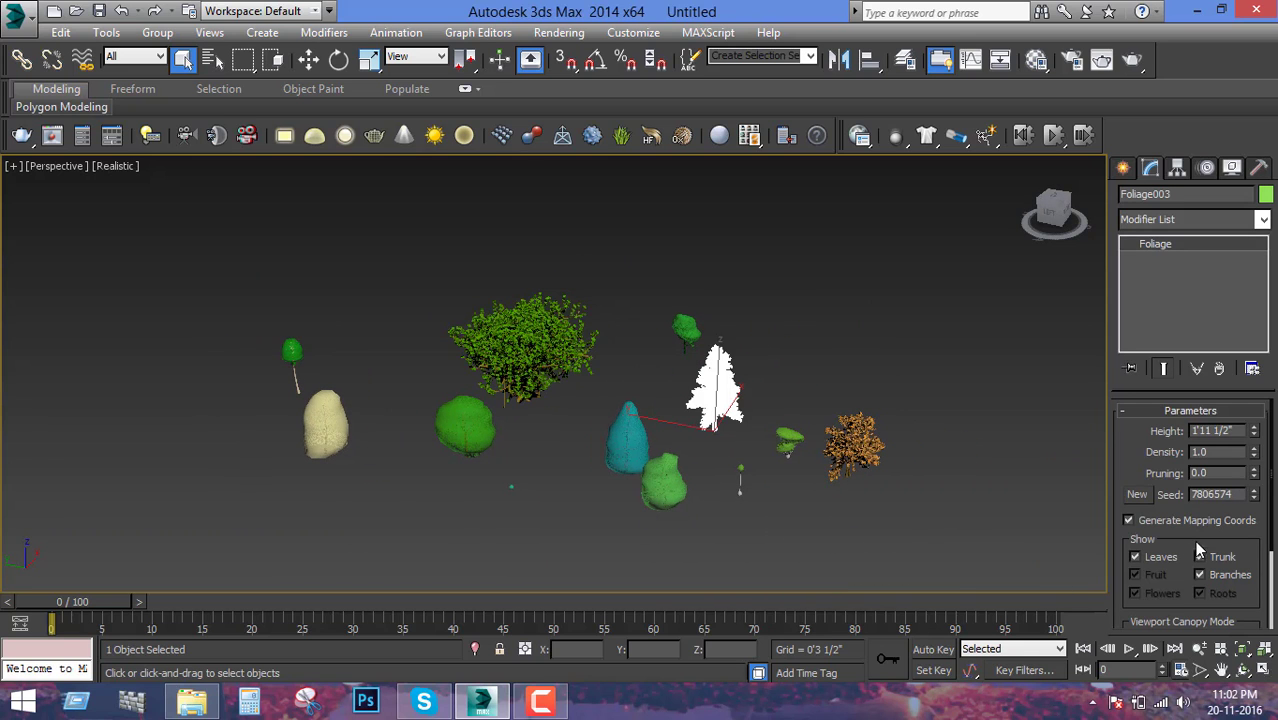
- Set the teal tree's Viewport Canopy Mode to Never and Level-of-Detail to Medium
scroll(1191, 560, "down", 3)
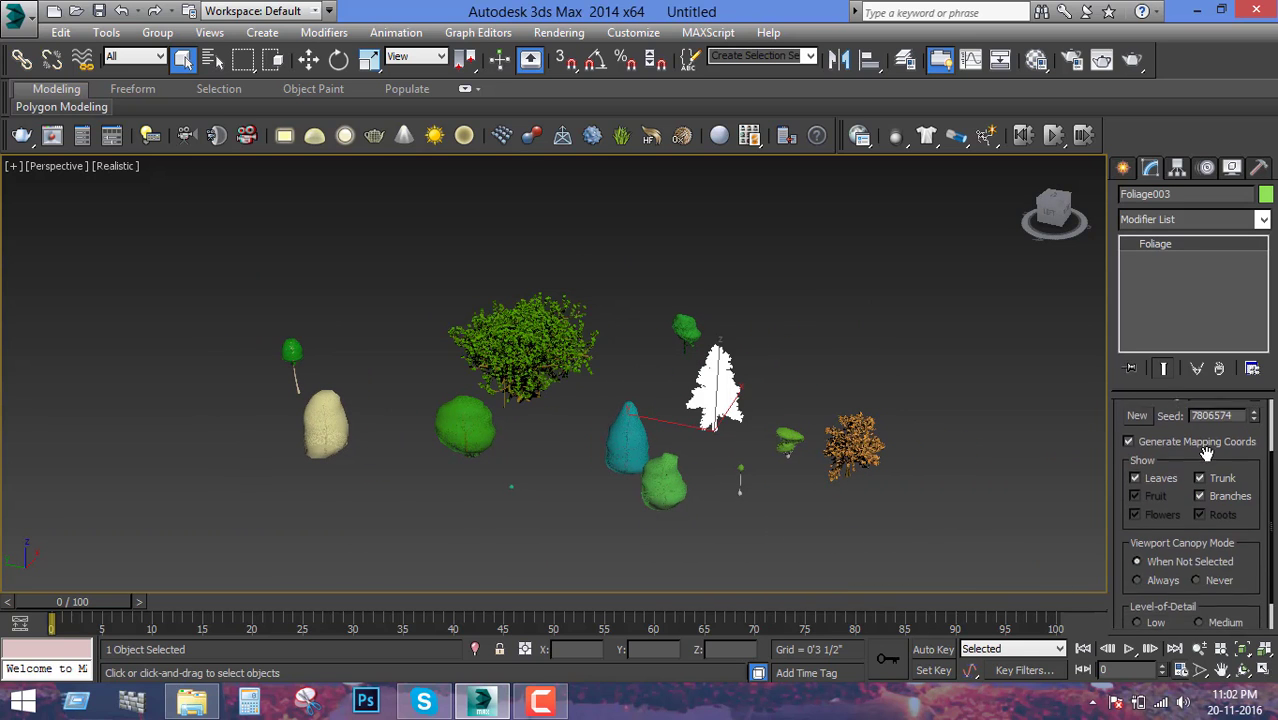
left_click(1196, 567)
scroll(1201, 578, "down", 1)
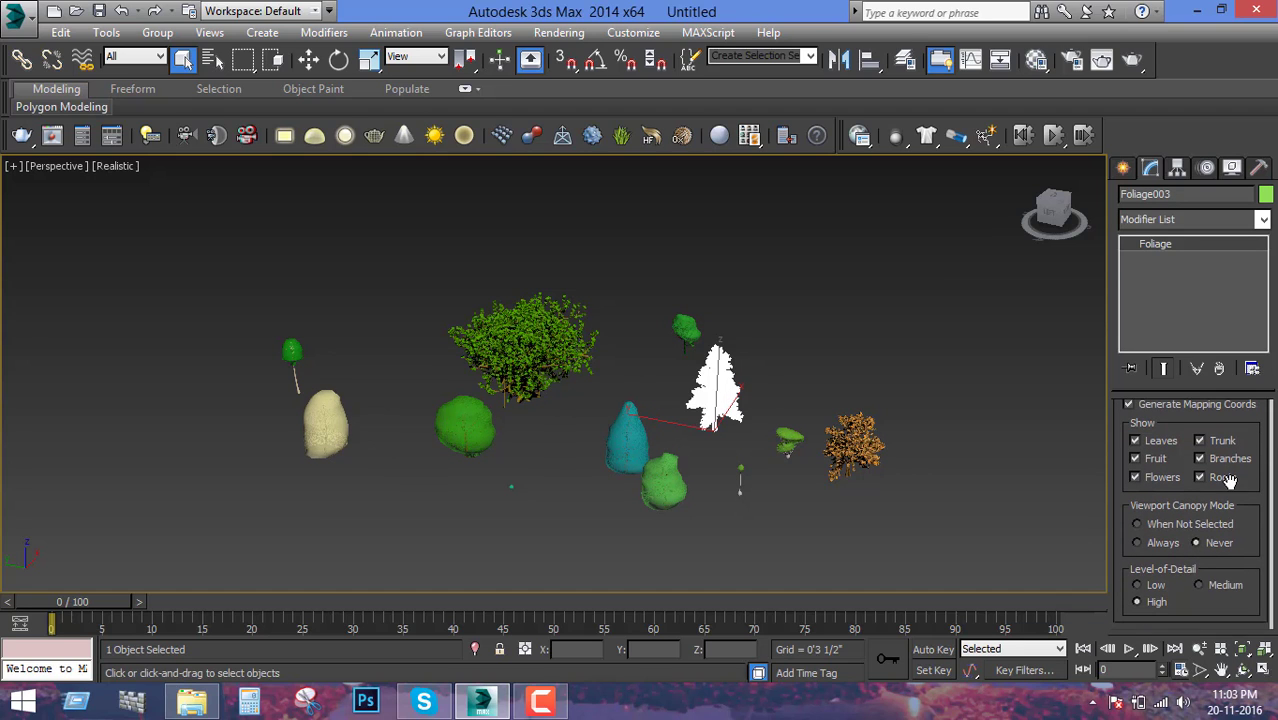
left_click(1148, 588)
scroll(636, 378, "up", 6)
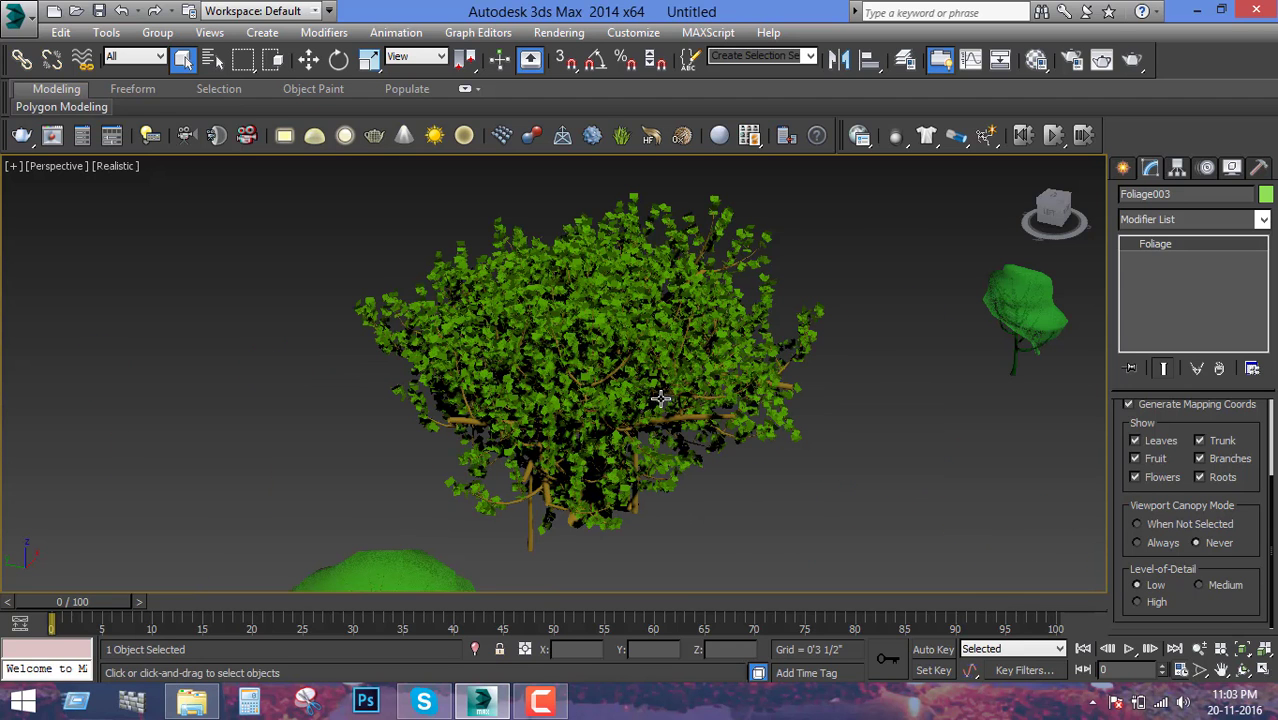
left_click(1198, 586)
scroll(1180, 570, "up", 1)
scroll(1180, 560, "up", 2)
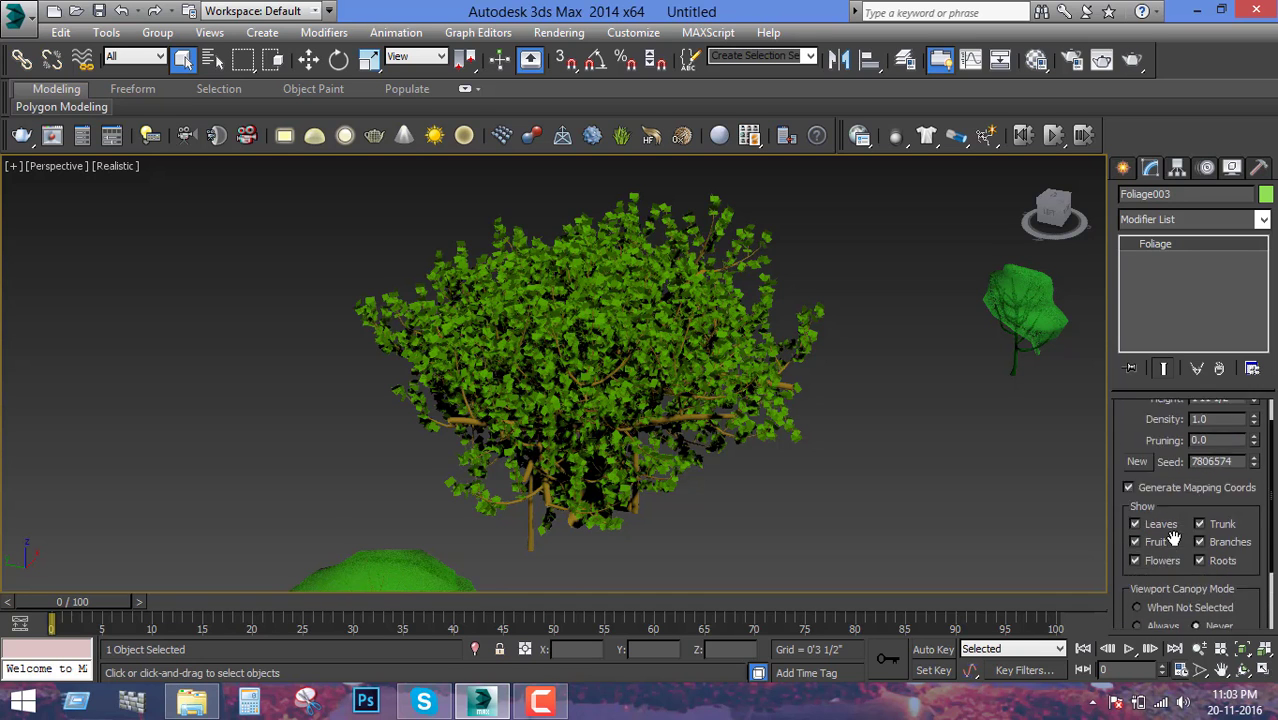
scroll(1180, 550, "up", 2)
mouse_move(770, 453)
middle_mouse_down("alt")
mouse_move(684, 443)
mouse_move(921, 497)
middle_mouse_up("alt")
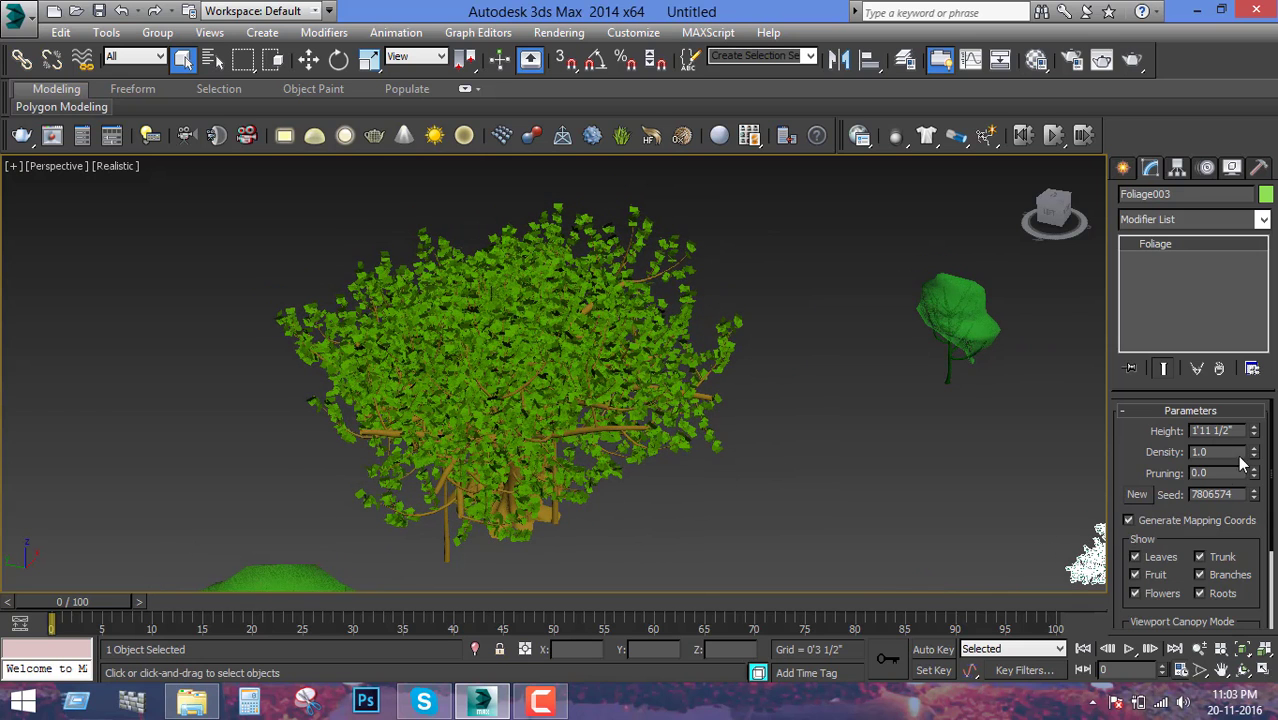
- Regenerate Foliage003's random seed repeatedly until its branches settle on seed 11842286
left_click(1141, 497)
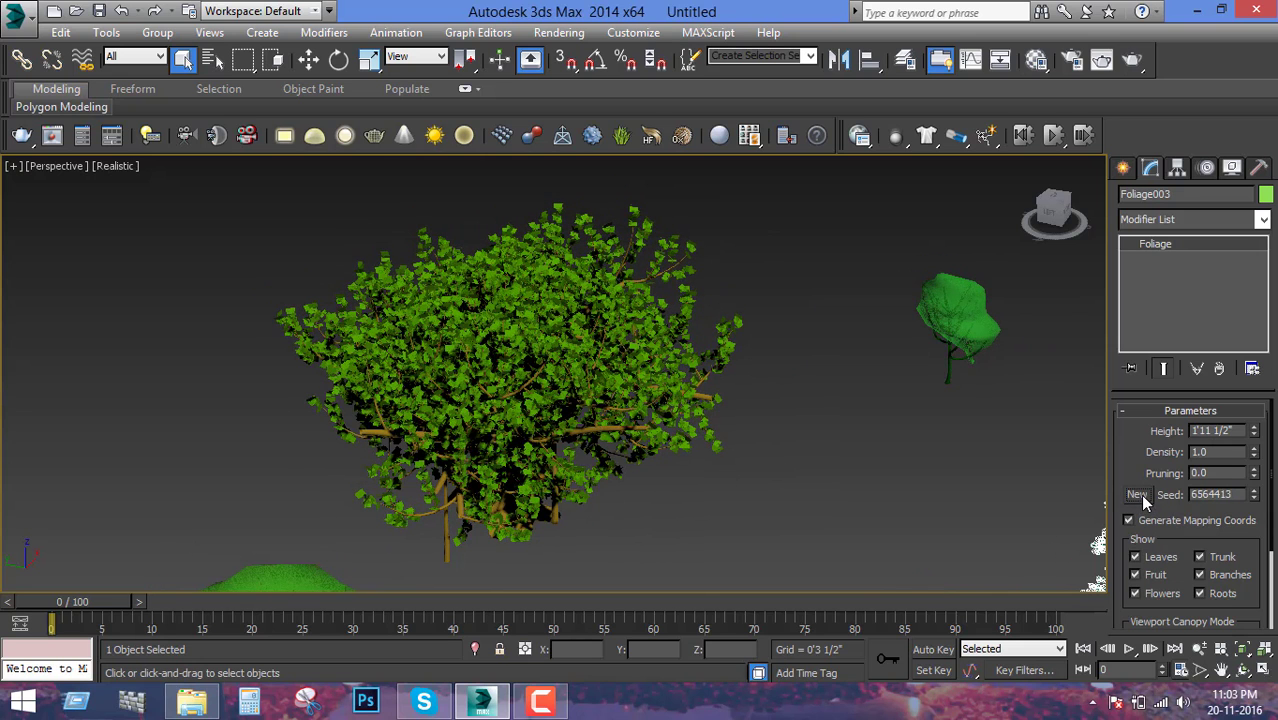
left_click(1138, 496)
left_click(1138, 496)
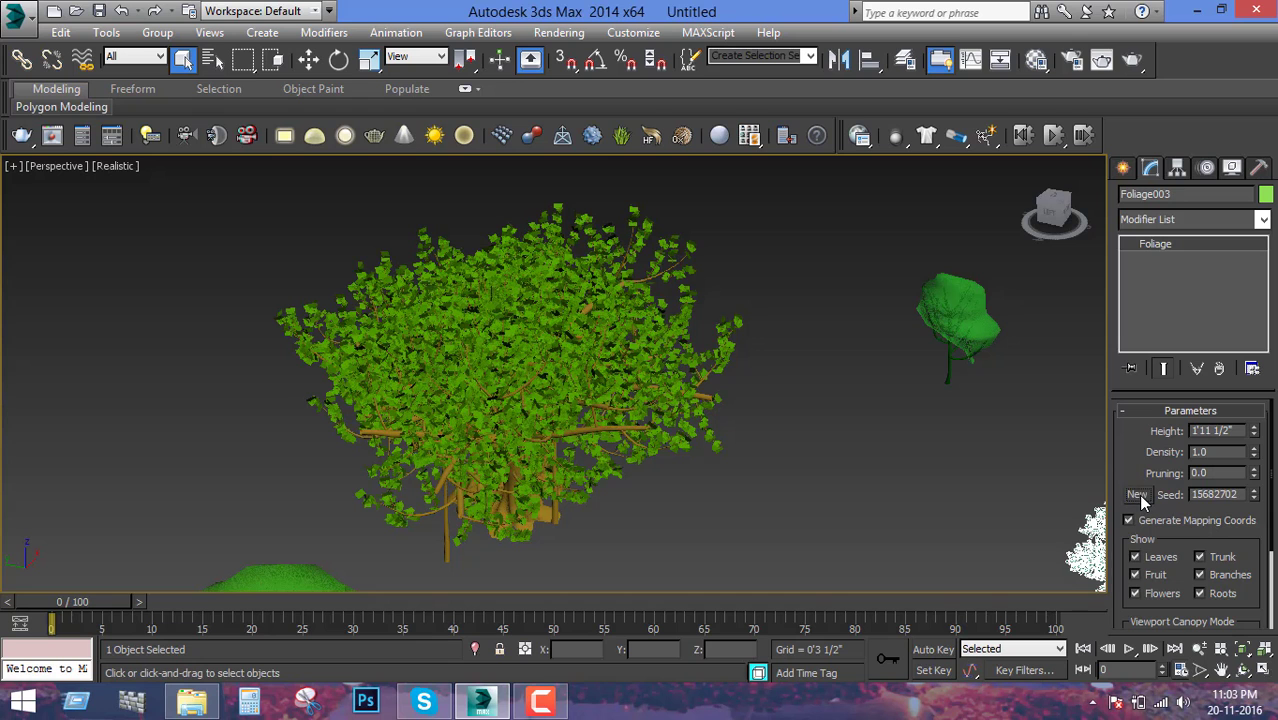
left_click(1138, 496)
left_click(1138, 496)
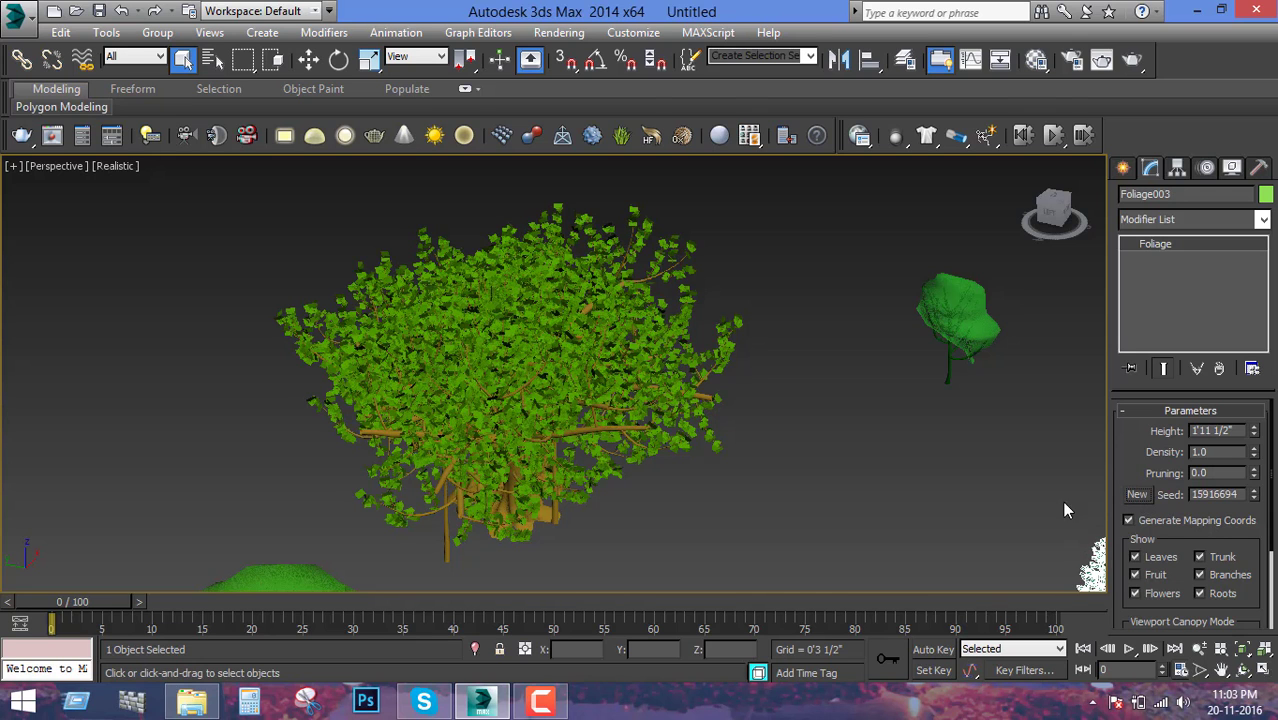
scroll(708, 450, "down", 3)
scroll(708, 450, "down", 2)
scroll(708, 450, "up", 3)
scroll(708, 475, "up", 1)
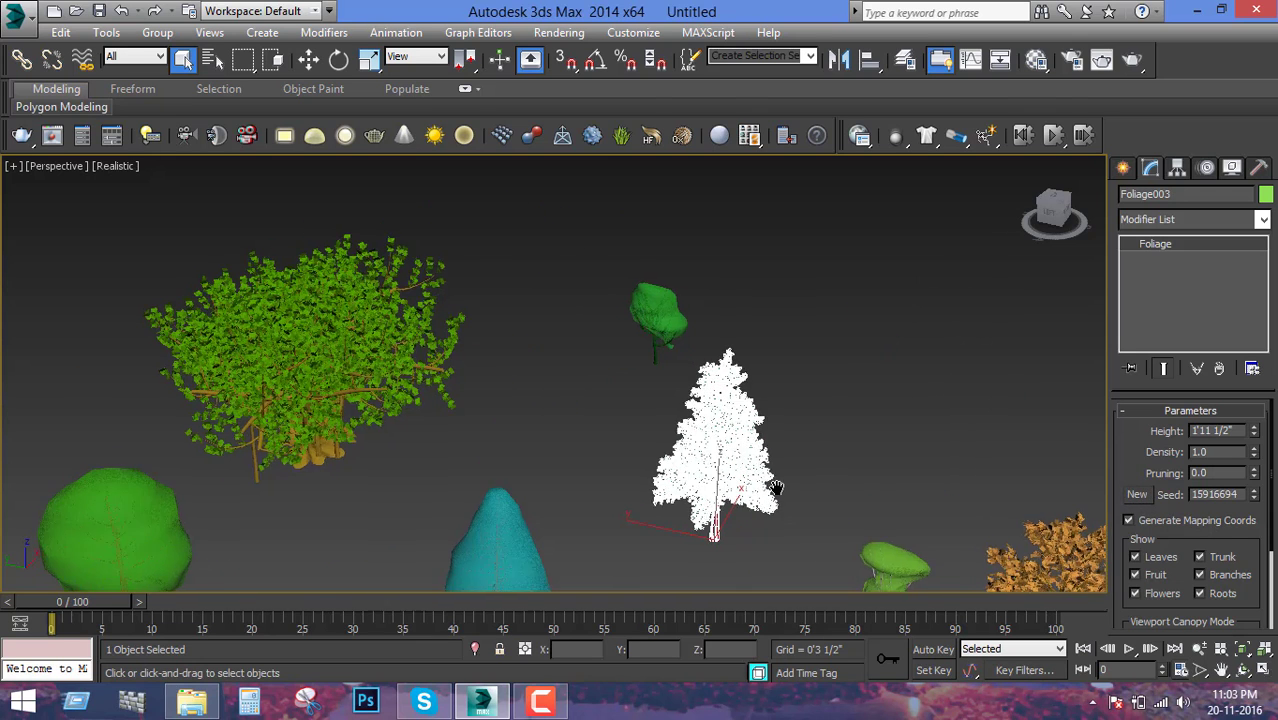
scroll(708, 475, "up", 1)
scroll(708, 475, "up", 1)
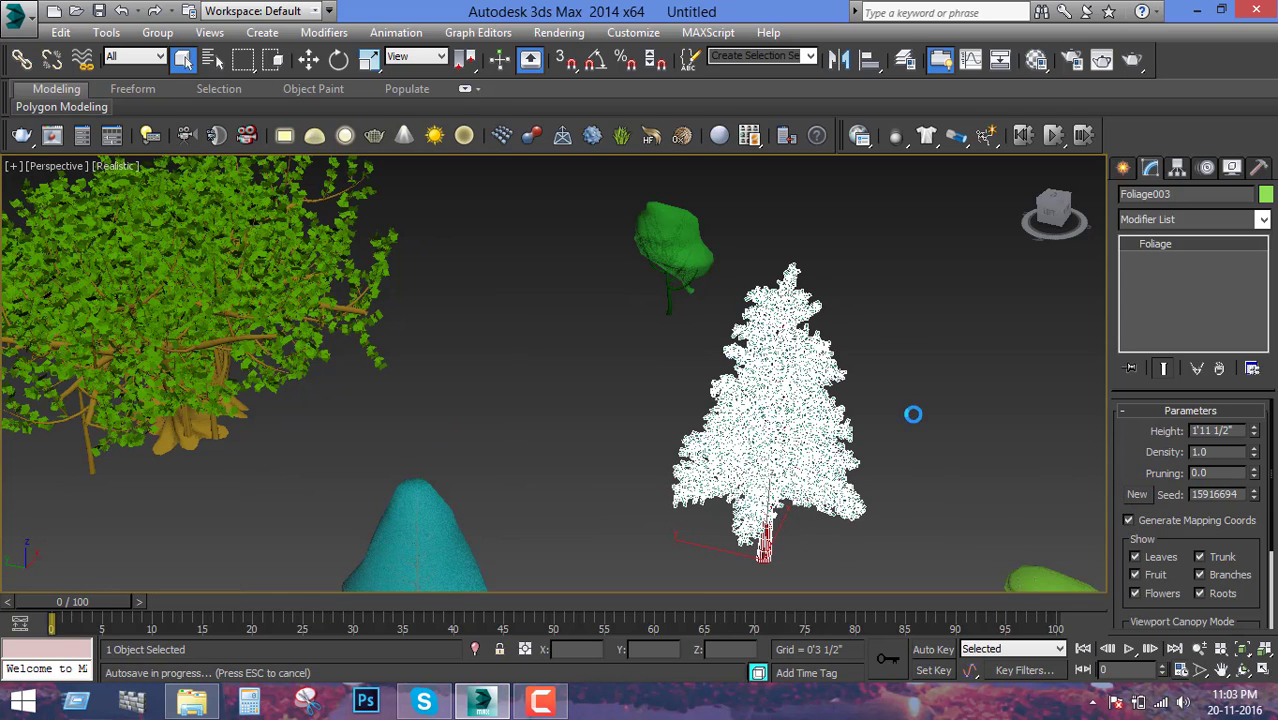
left_click(1138, 495)
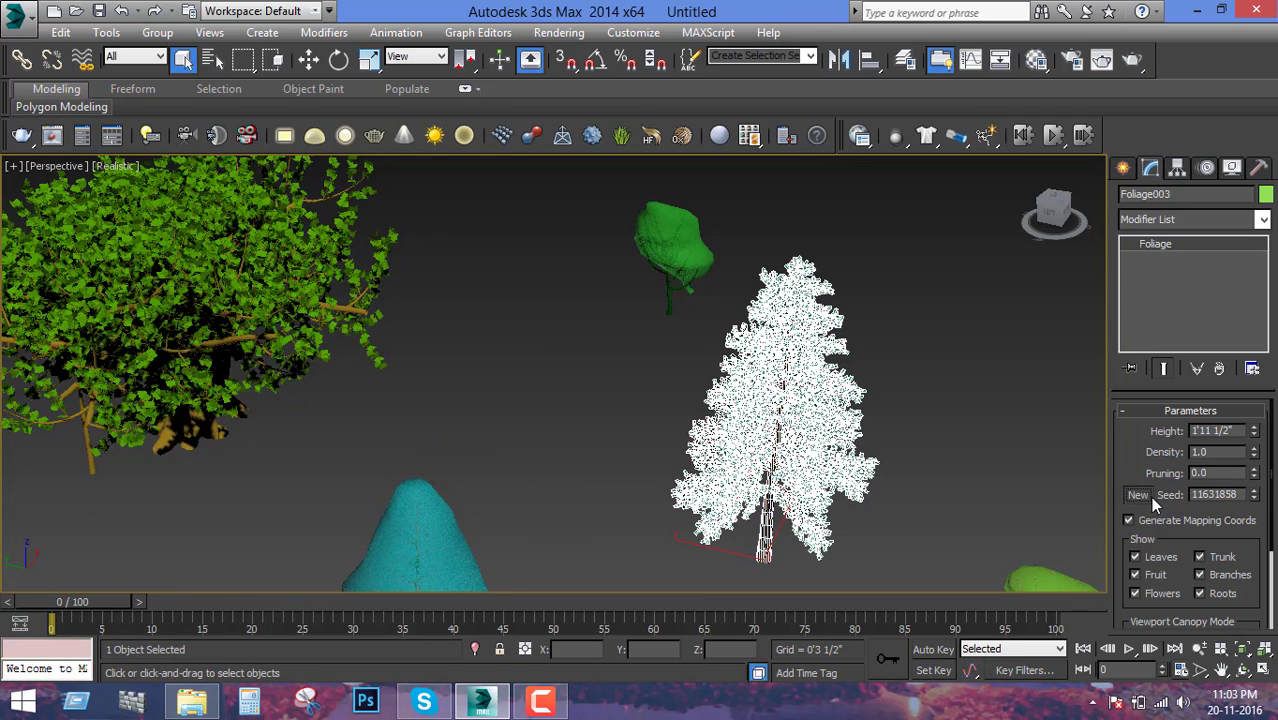
left_click(1138, 495)
left_click(1138, 495)
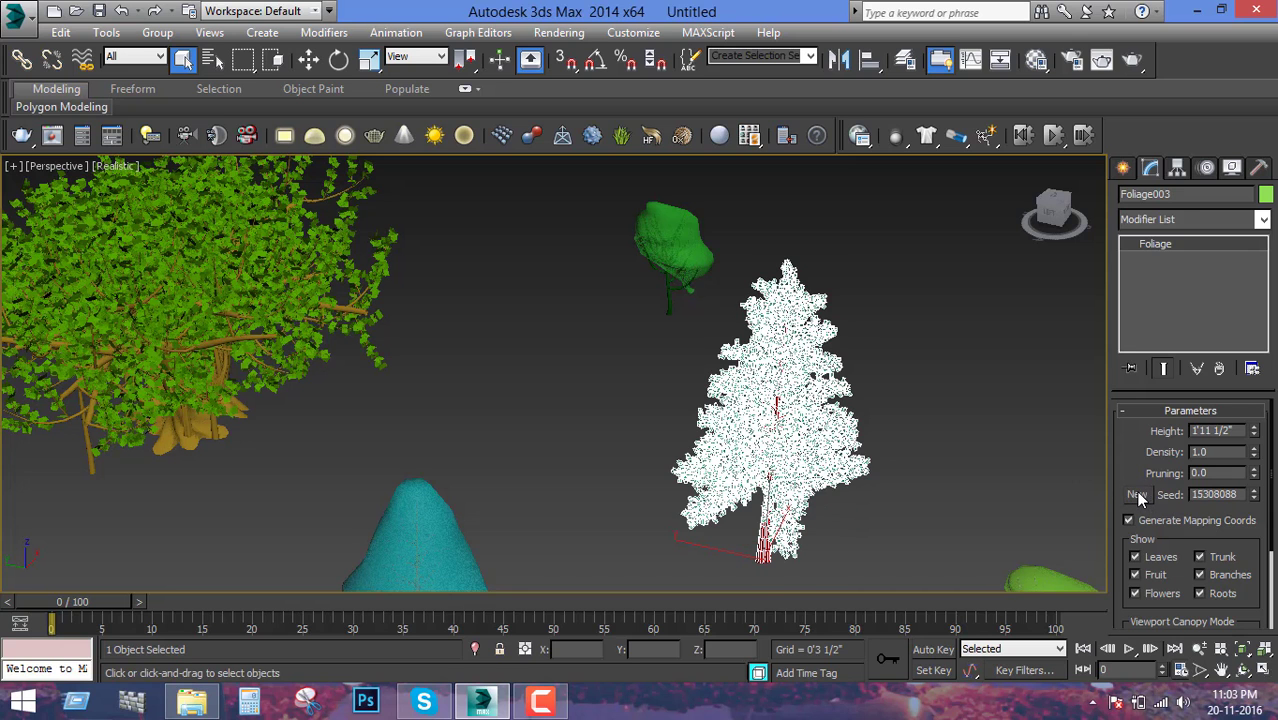
left_click(1138, 495)
left_click(1138, 495)
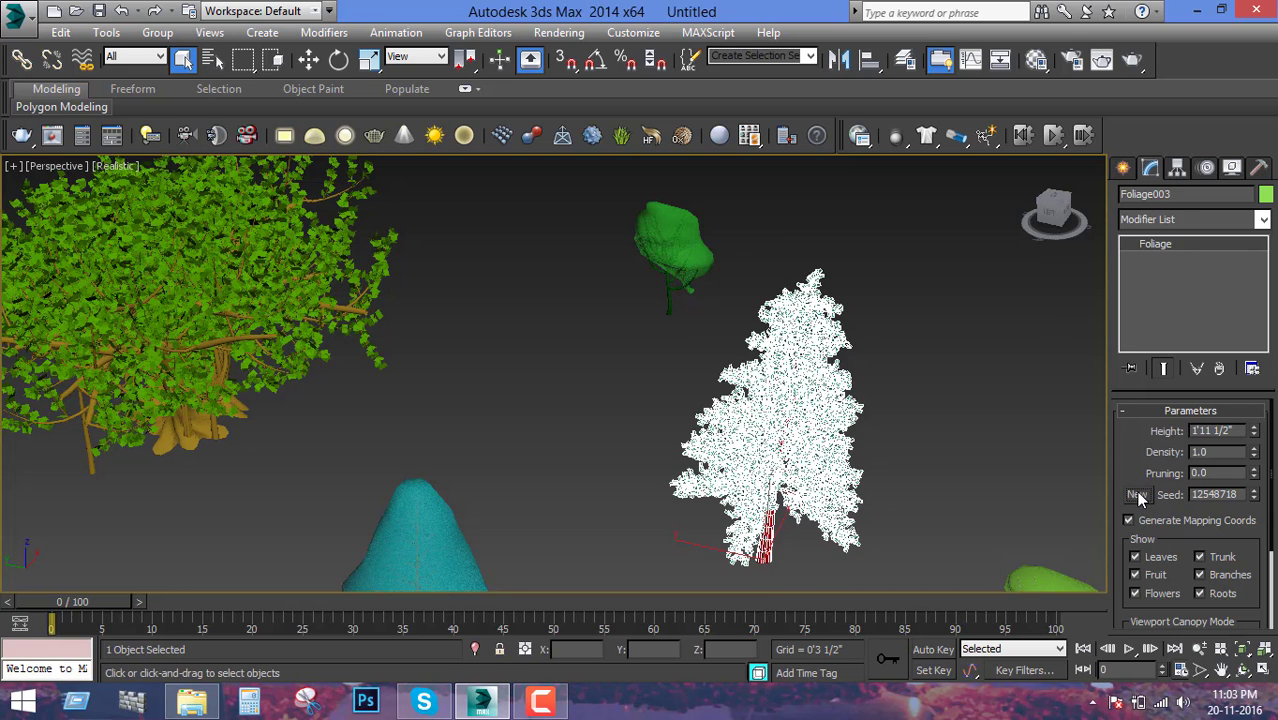
left_click(1138, 495)
left_click(1138, 495)
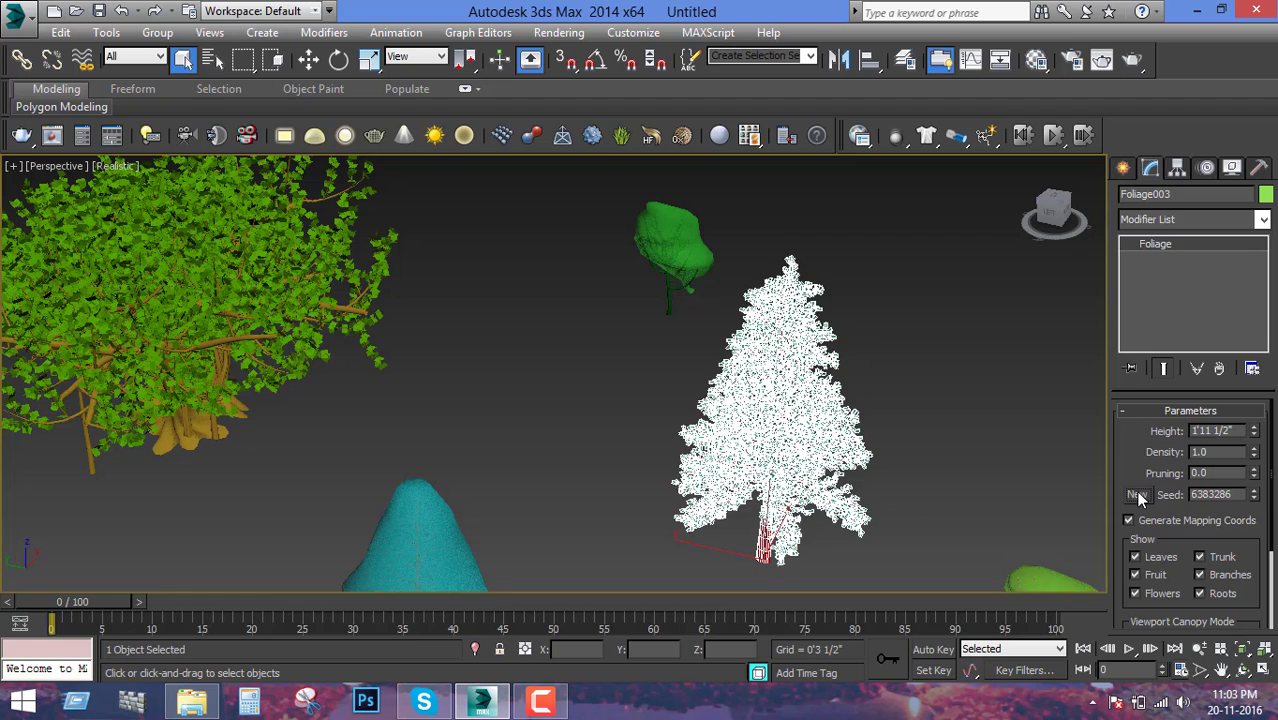
left_click(1138, 495)
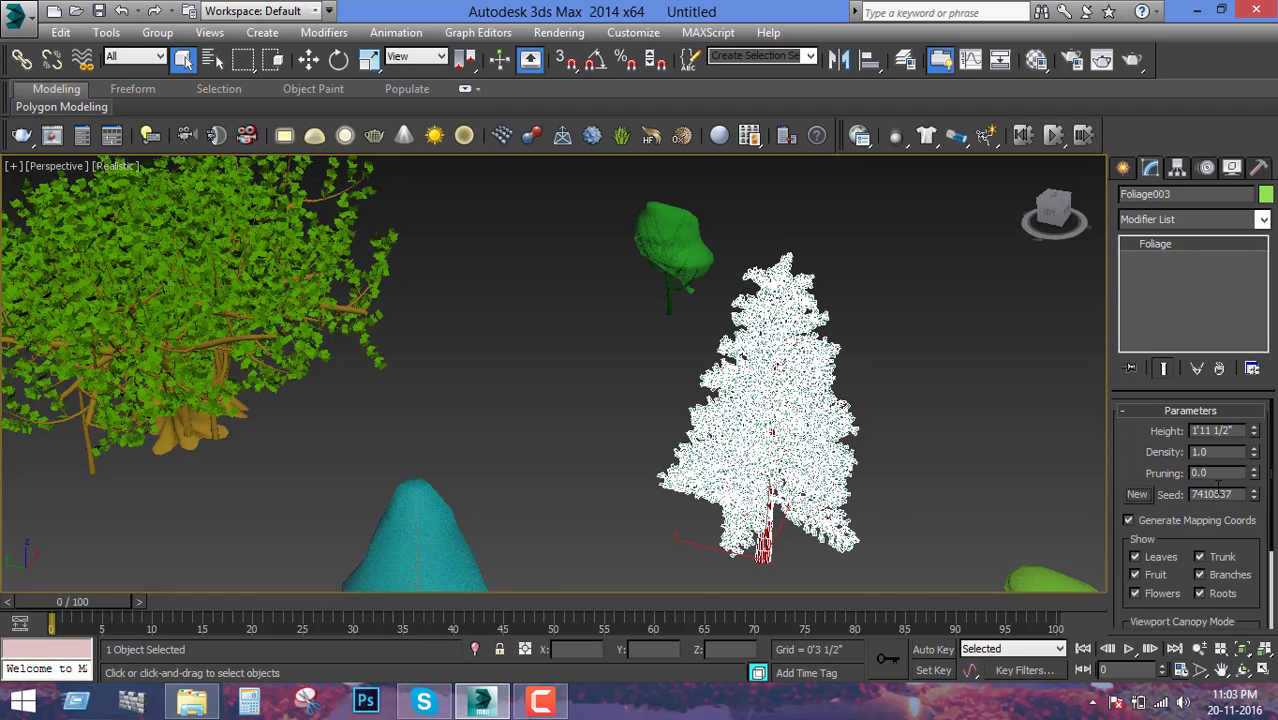
left_click(1142, 498)
left_click(1130, 495)
- Select the Foliage001 bush and reseed it repeatedly until its seed reads 3625830
scroll(905, 464, "down", 5)
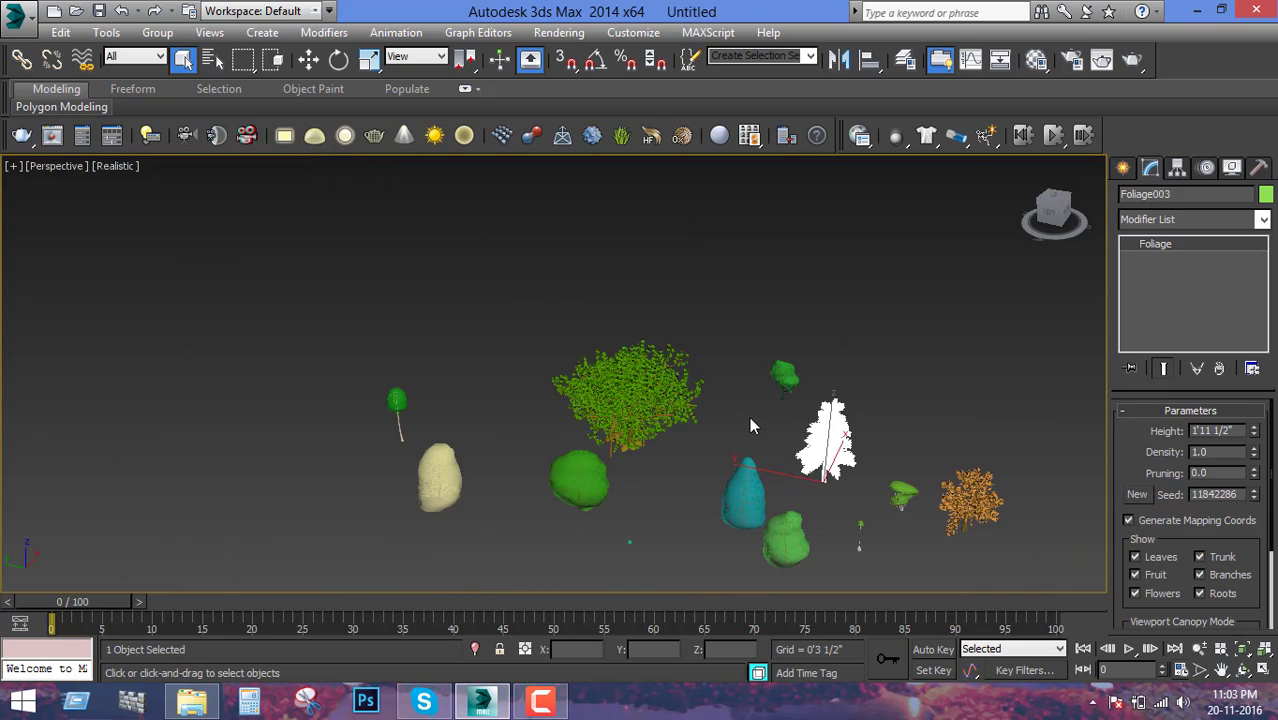
left_click(659, 405)
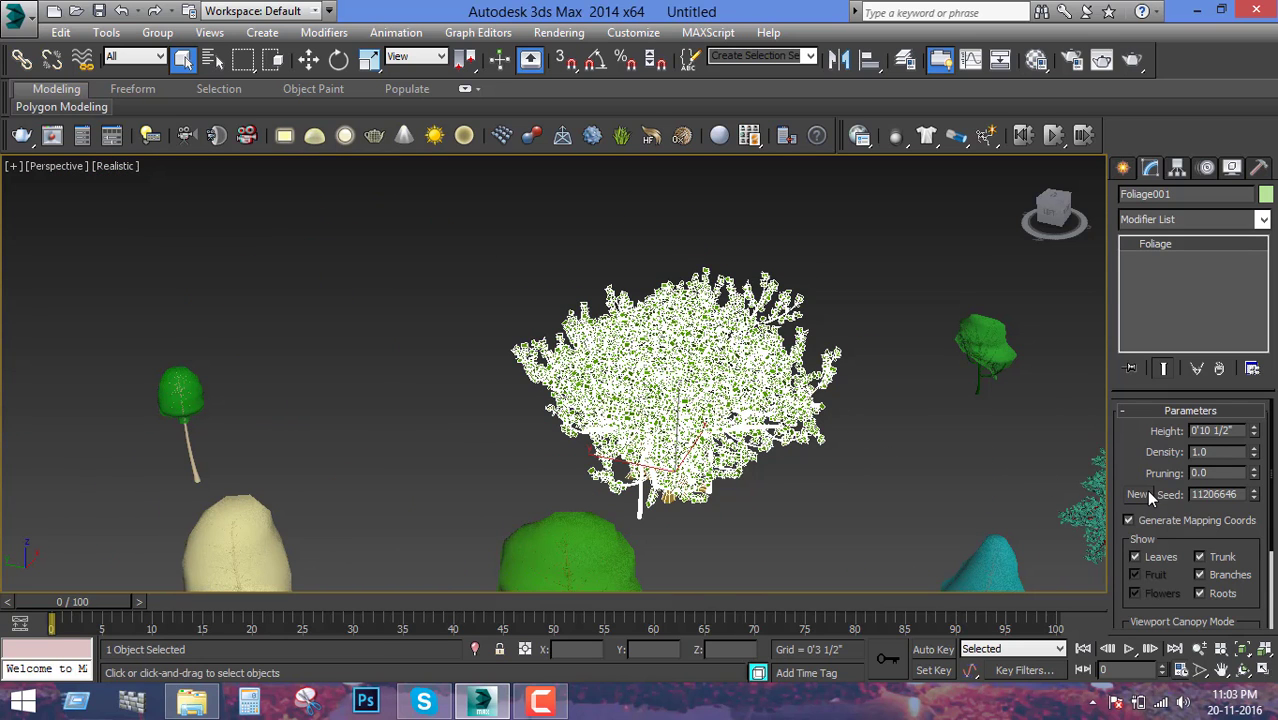
left_click(1147, 497)
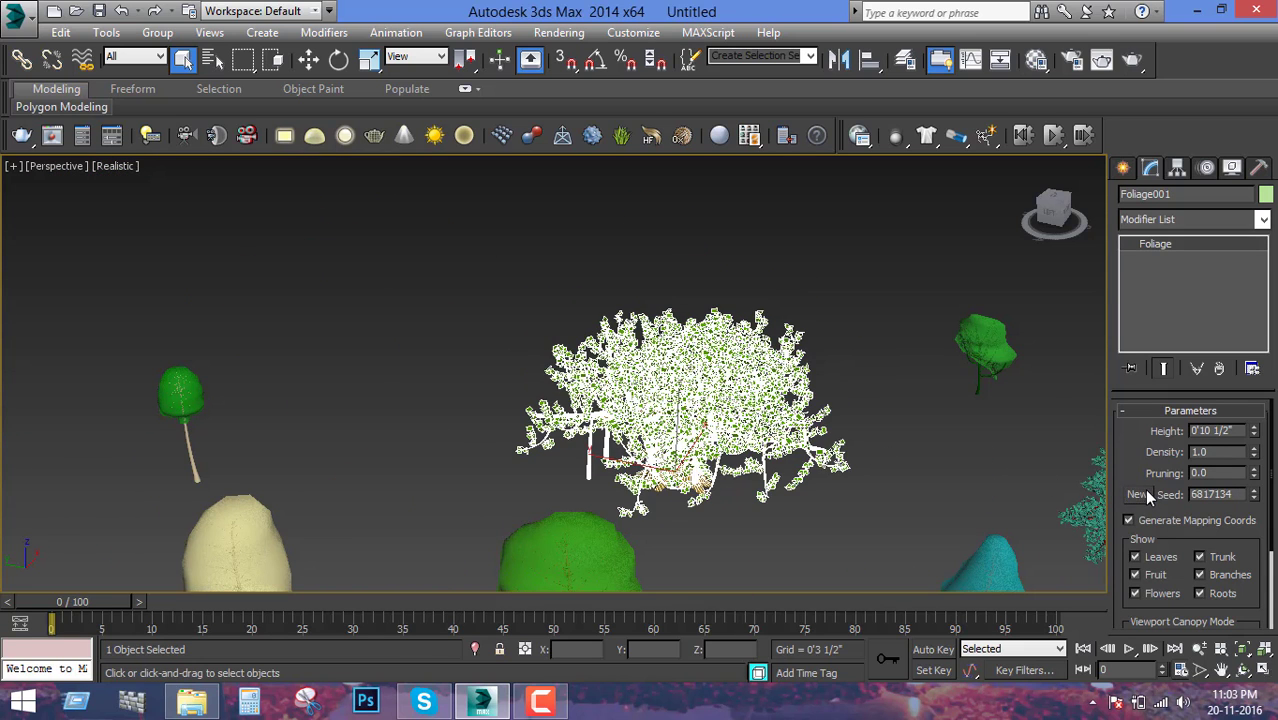
left_click(1147, 497)
left_click(1147, 497)
left_click(1147, 497)
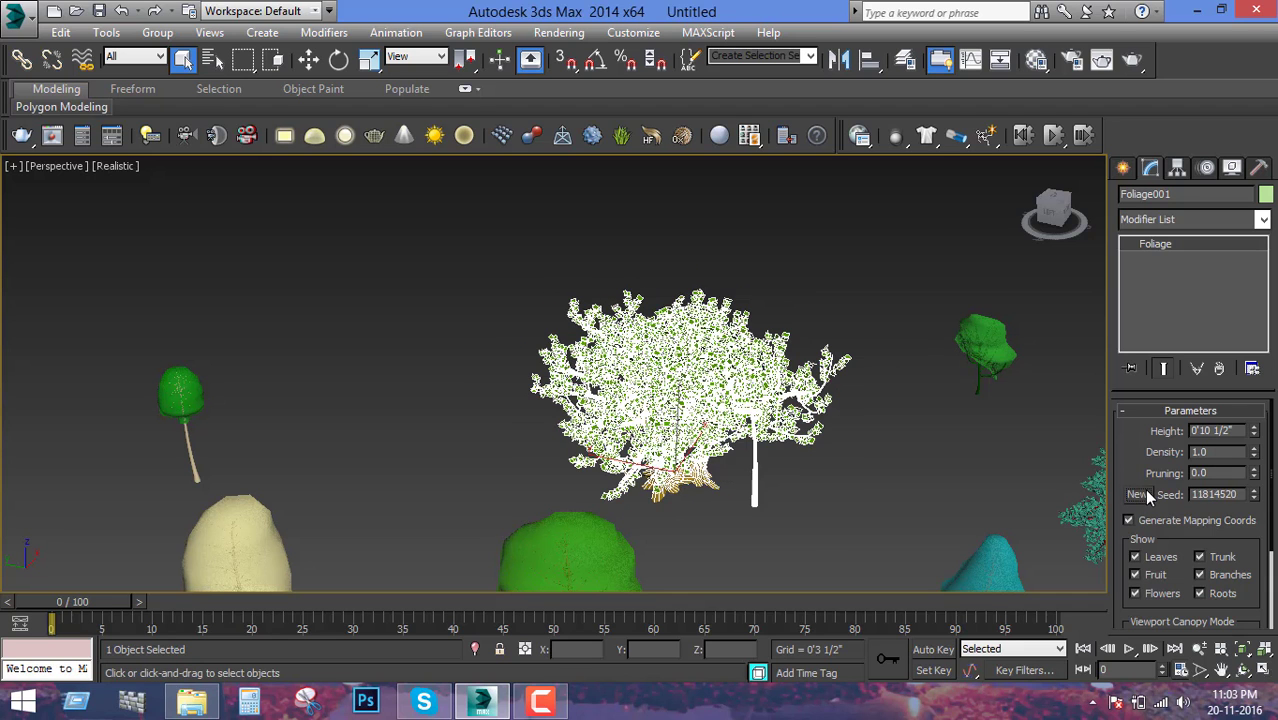
left_click(1147, 497)
left_click(1147, 497)
left_click(1147, 497)
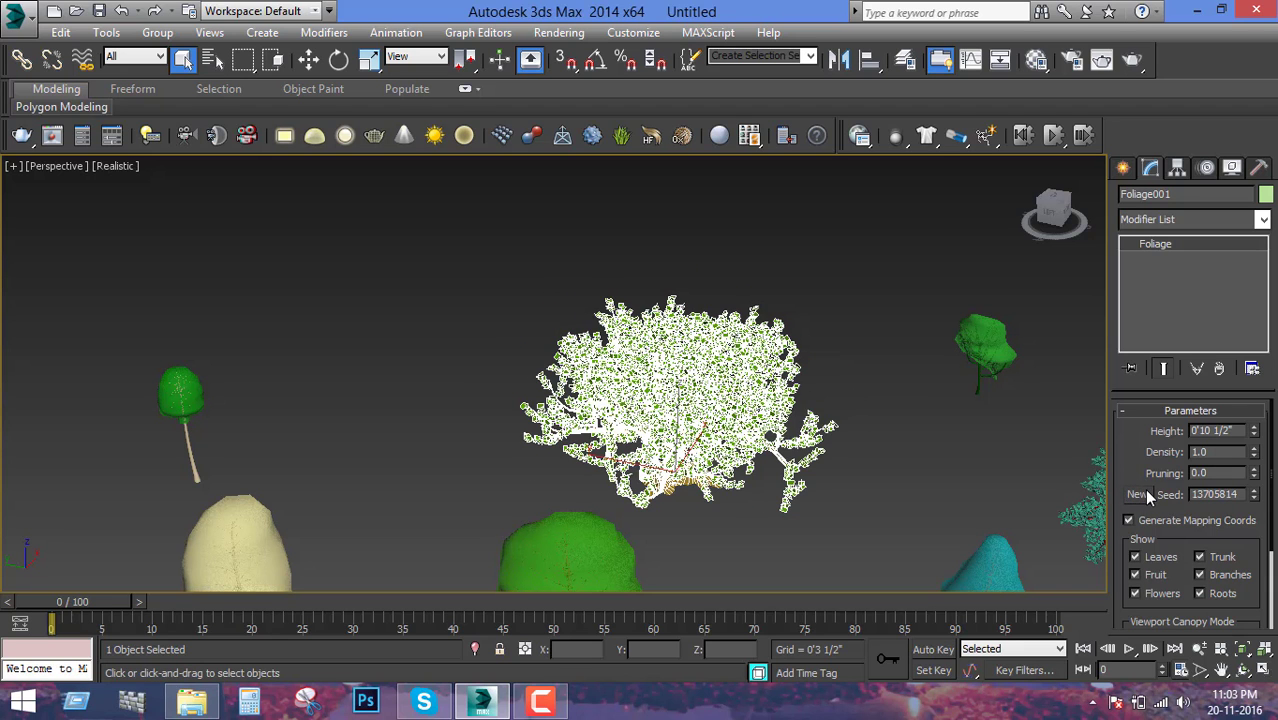
left_click(1147, 497)
left_click(1147, 497)
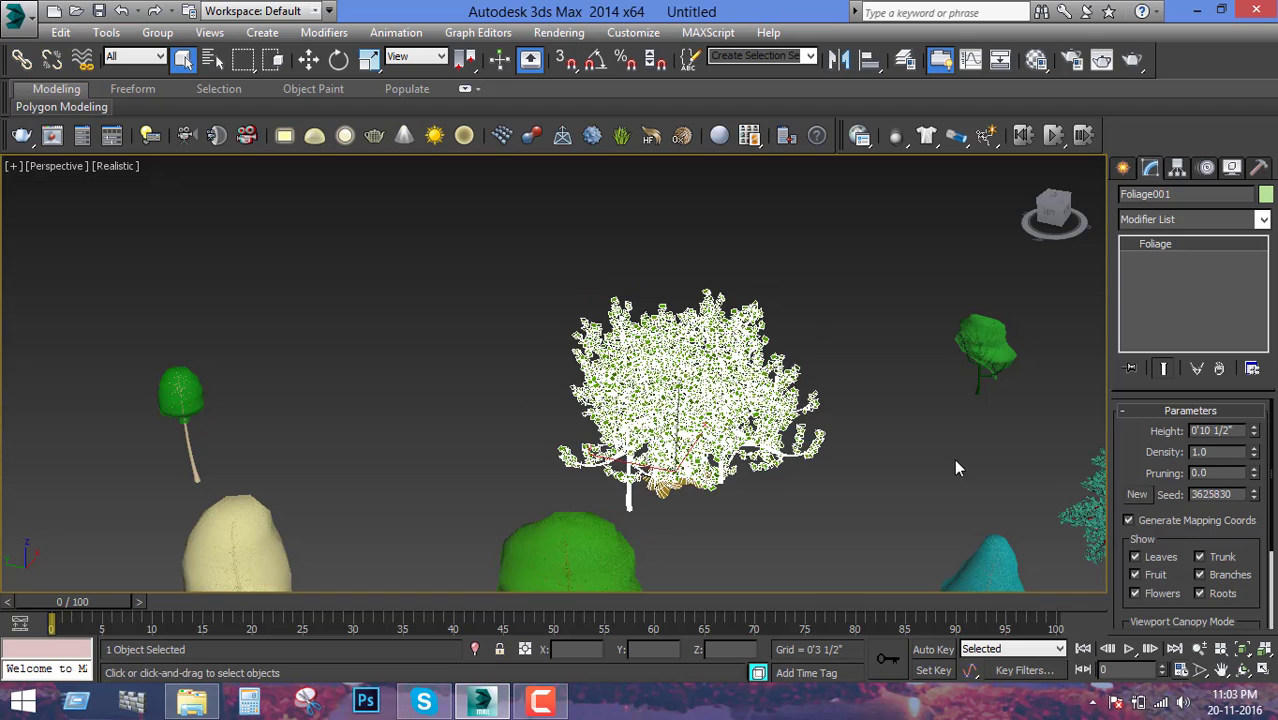
- Deselect the bush and recentre the view on the group of plants
left_click(949, 458)
scroll(676, 458, "up", 4)
scroll(660, 445, "down", 1)
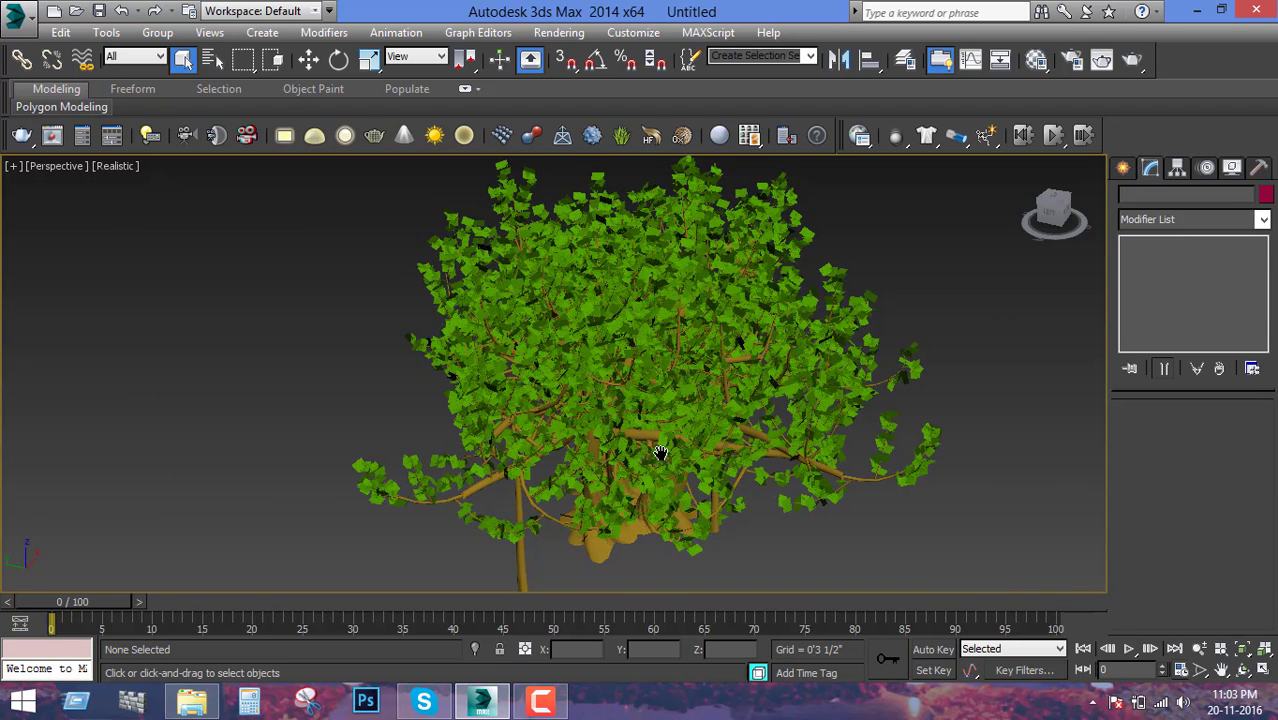
scroll(645, 437, "down", 3)
scroll(645, 440, "down", 2)
middle_click_drag(650, 447, 645, 380)
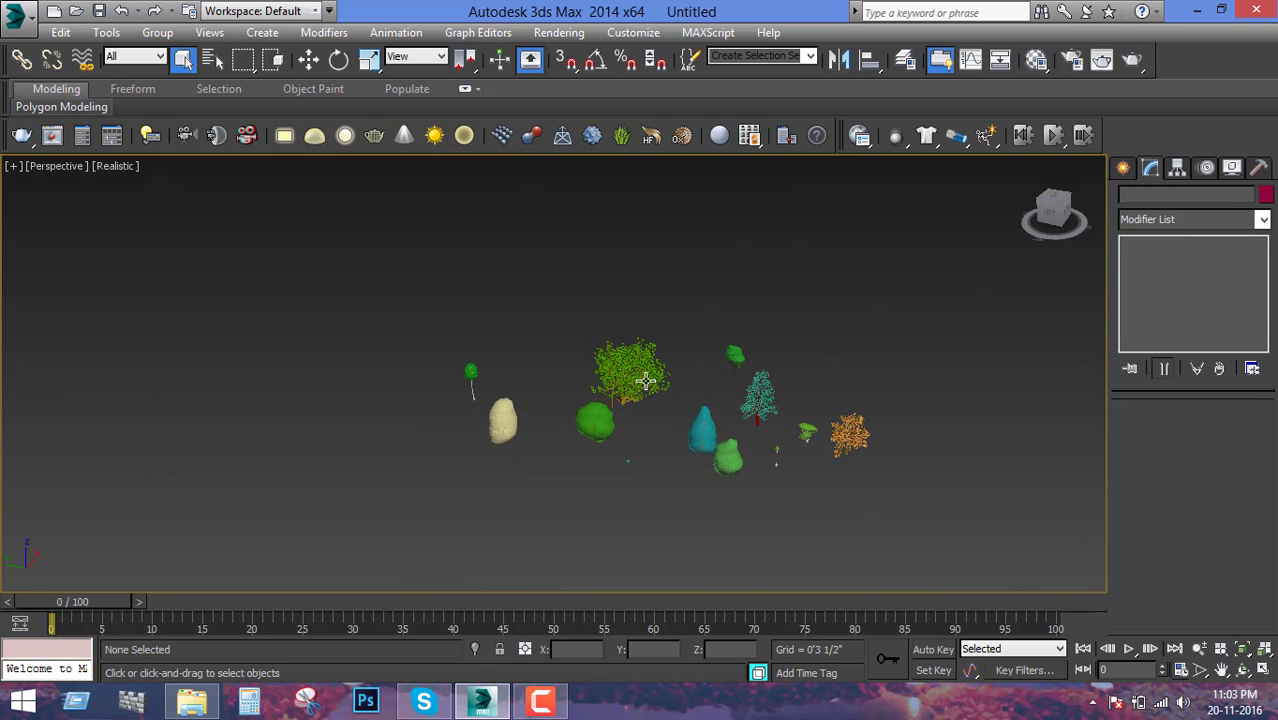
- Choose the AEC Extended Railing object type and make room in the view beside the plants
scroll(651, 371, "up", 3)
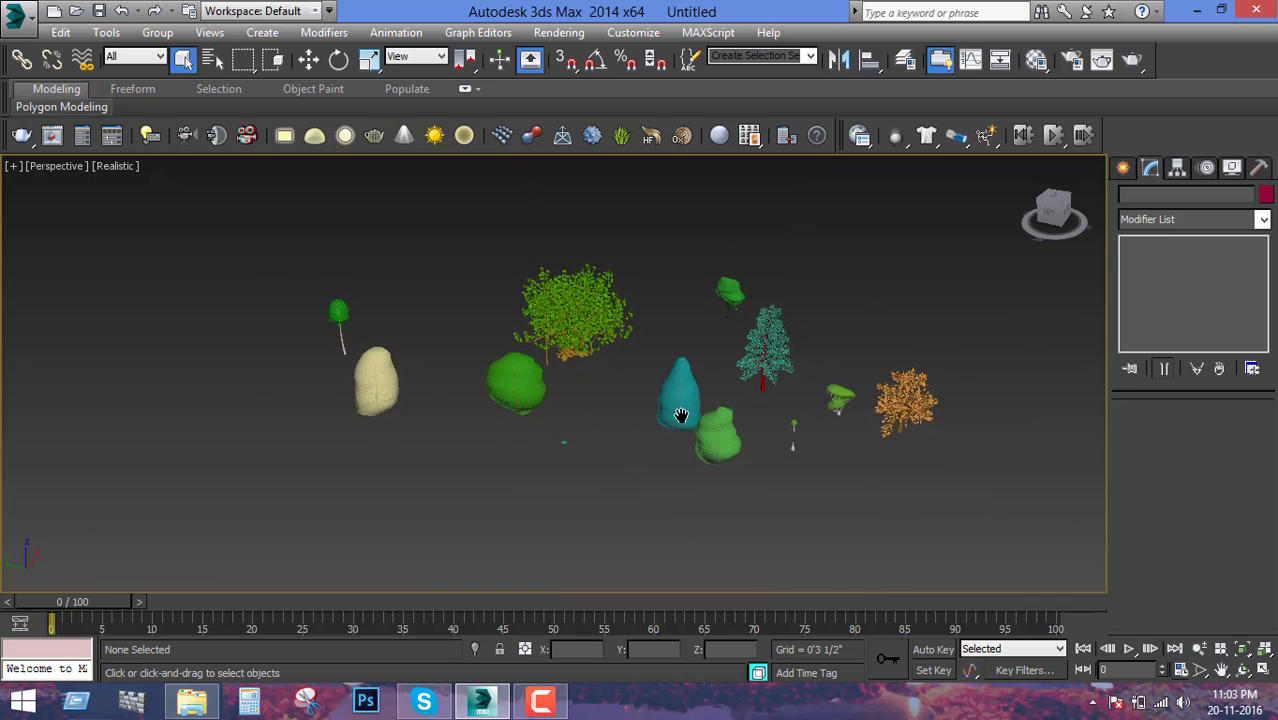
left_click(1120, 168)
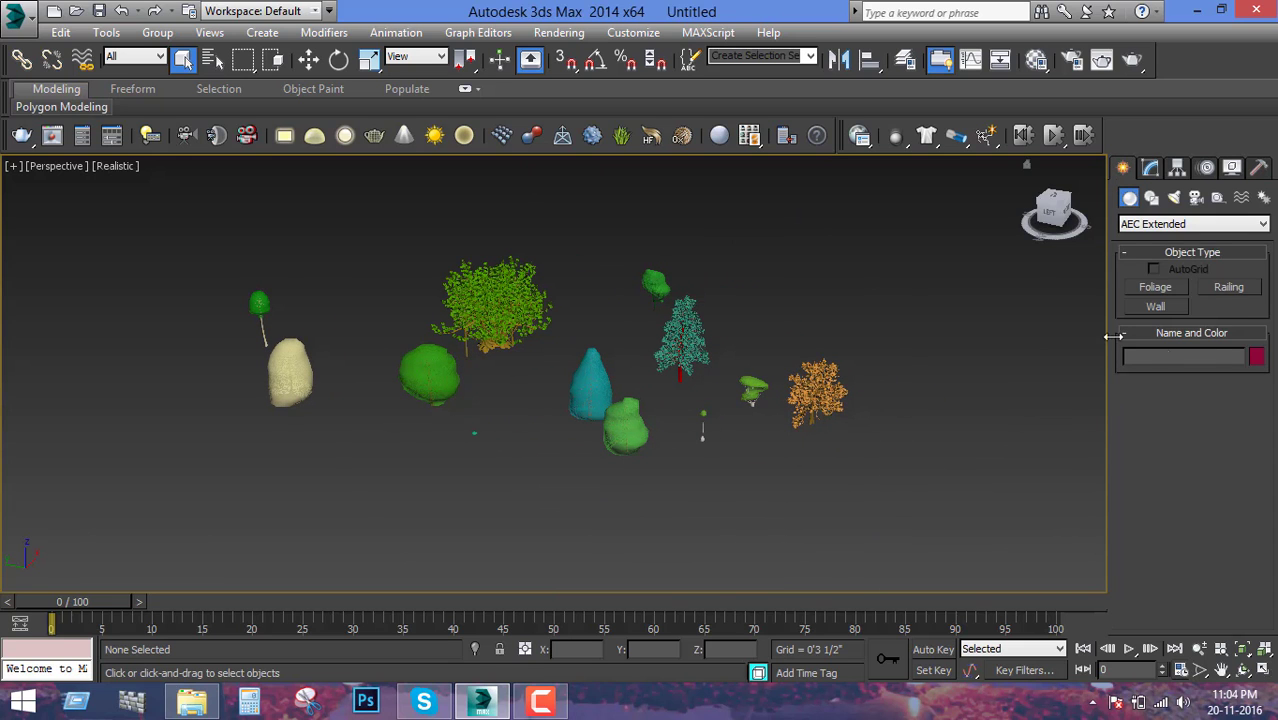
left_click(1229, 287)
scroll(800, 319, "down", 2)
scroll(800, 319, "down", 2)
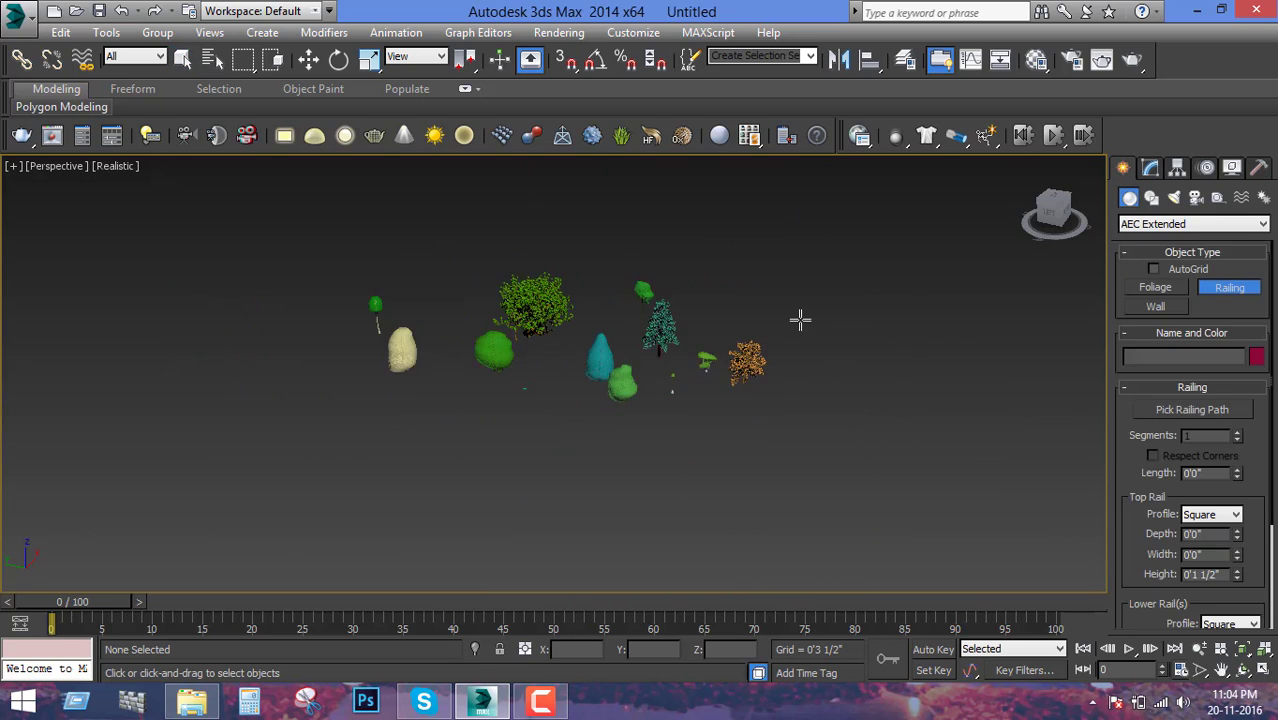
middle_click_drag(800, 319, 790, 360)
scroll(770, 398, "up", 2)
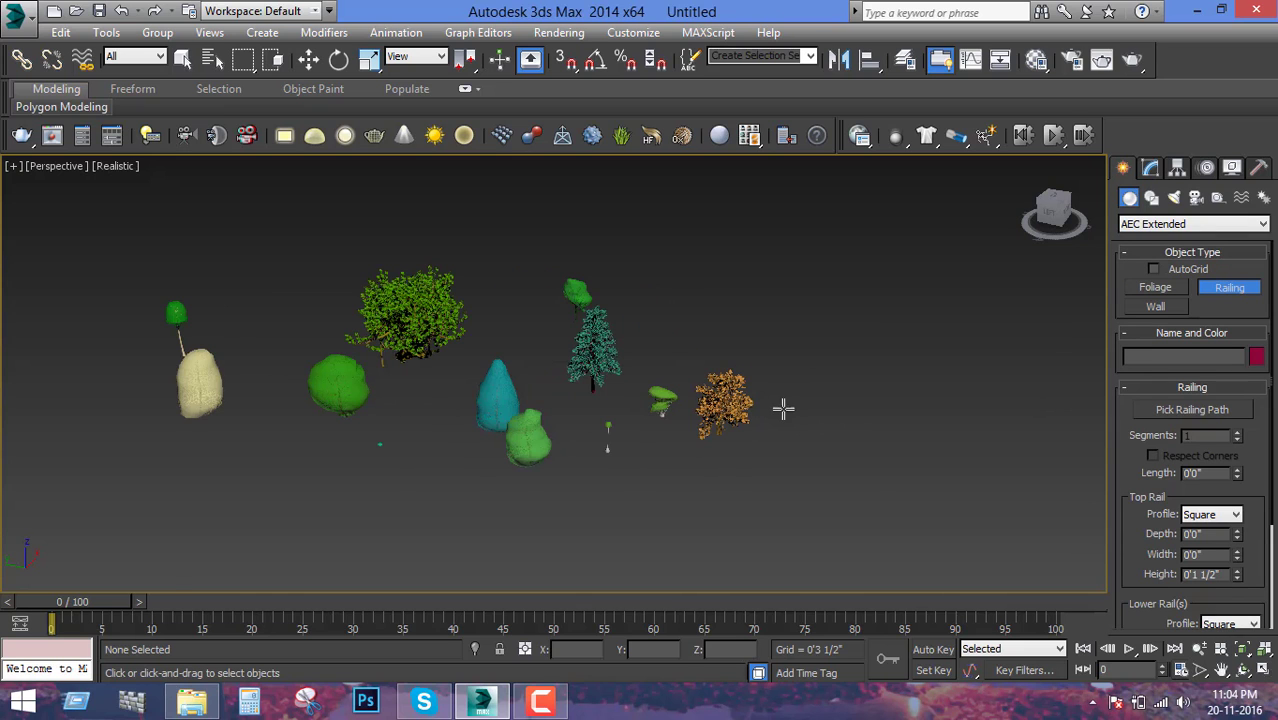
- Draw Railing001 right of the orange bush, 4'2" long and 1'11 1/2" high
left_click_drag(786, 409, 963, 403)
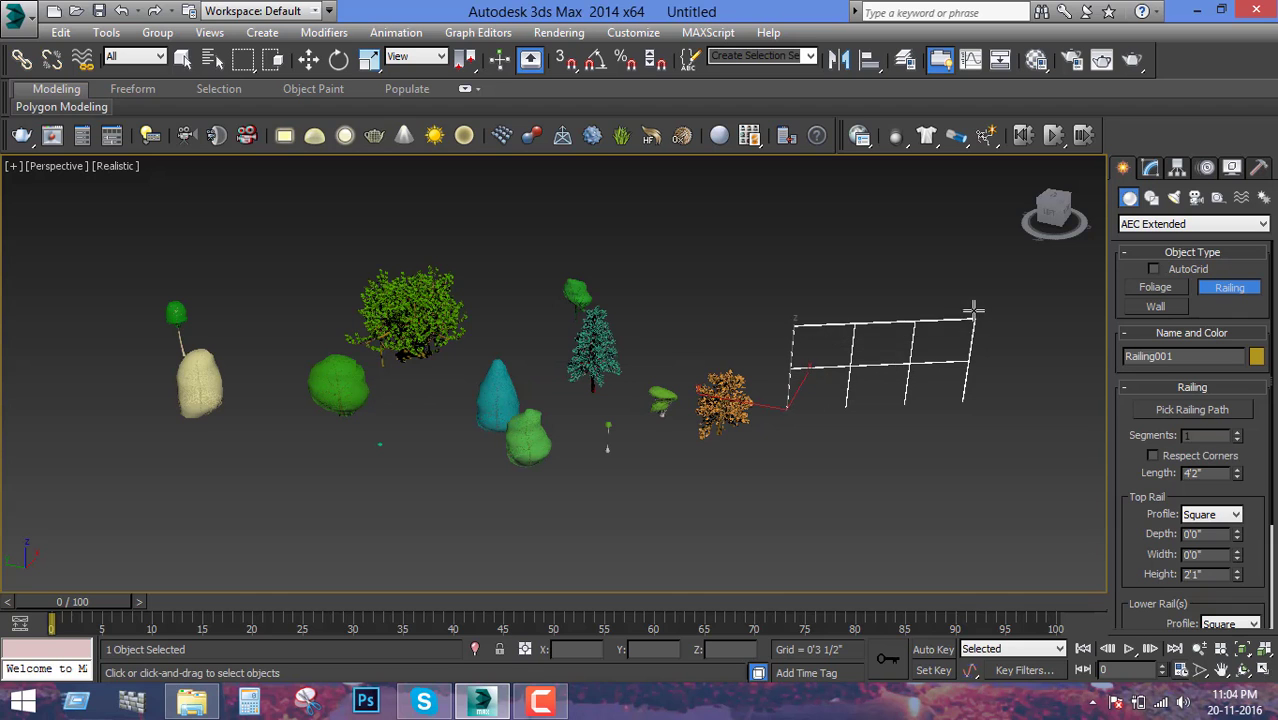
left_click(981, 316)
scroll(926, 370, "up", 2)
scroll(792, 399, "up", 1)
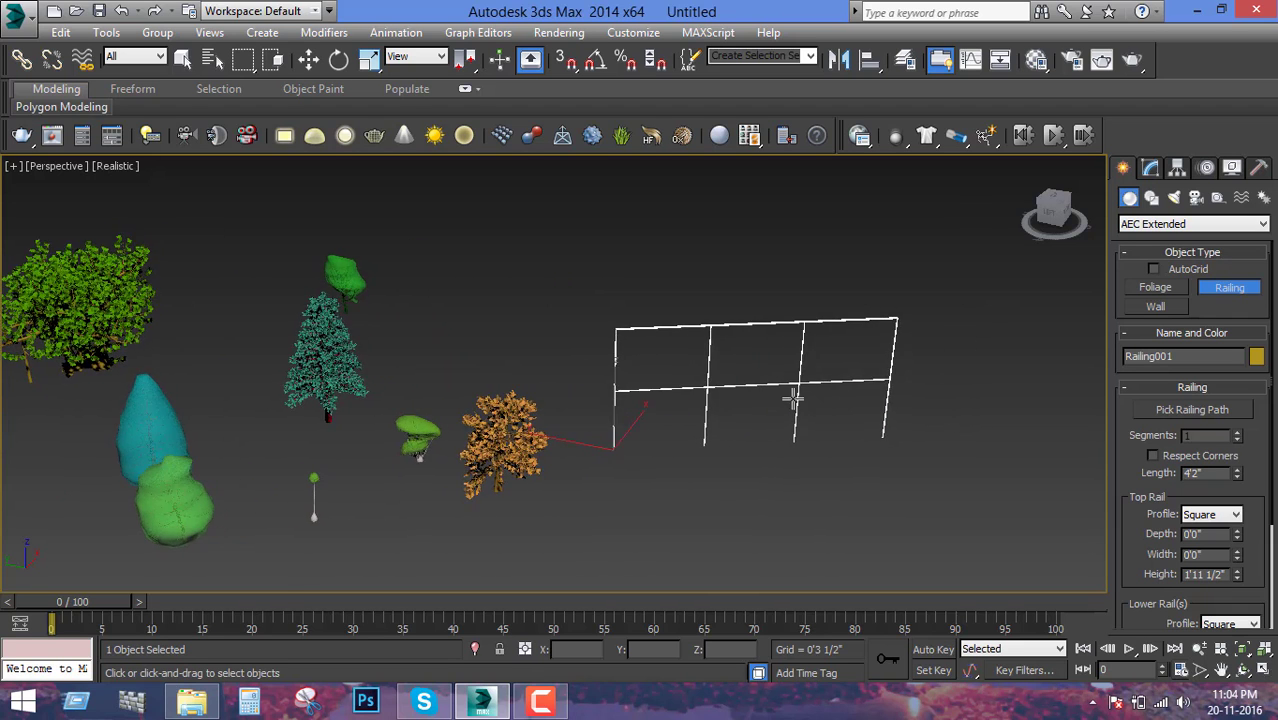
scroll(708, 400, "up", 2)
middle_click_drag(676, 420, 631, 432)
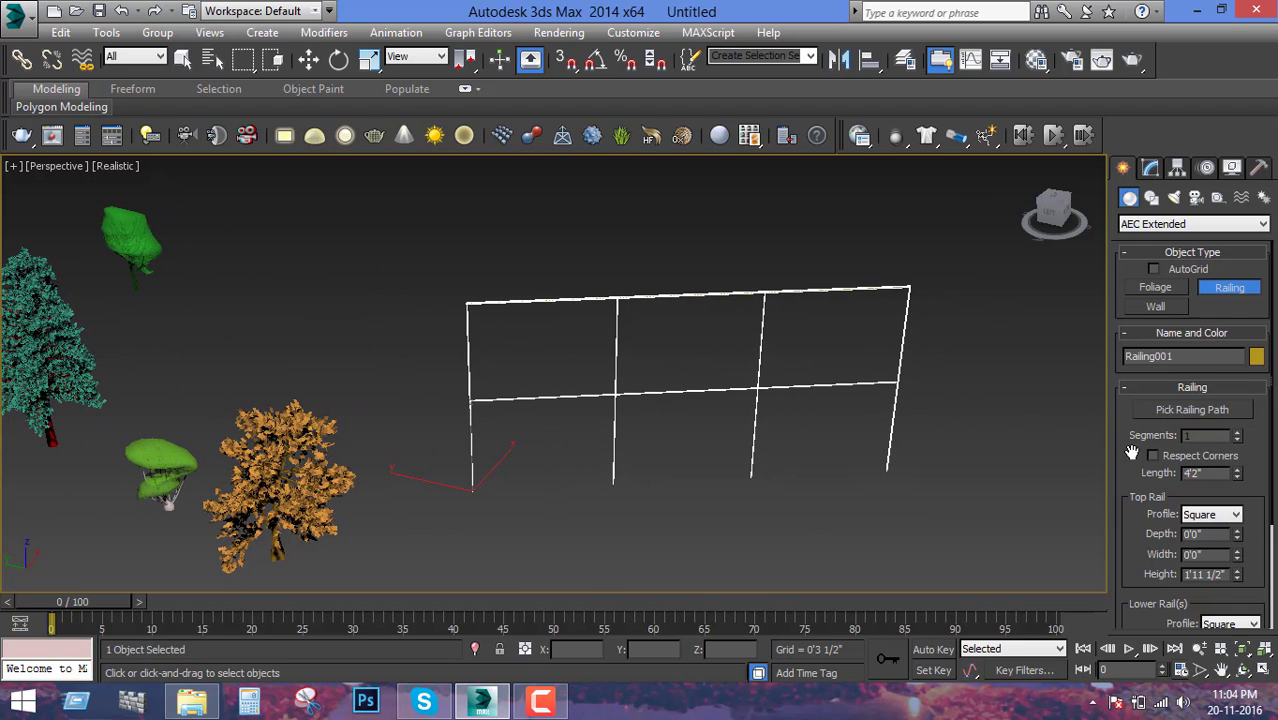
left_click_drag(1132, 443, 1182, 324)
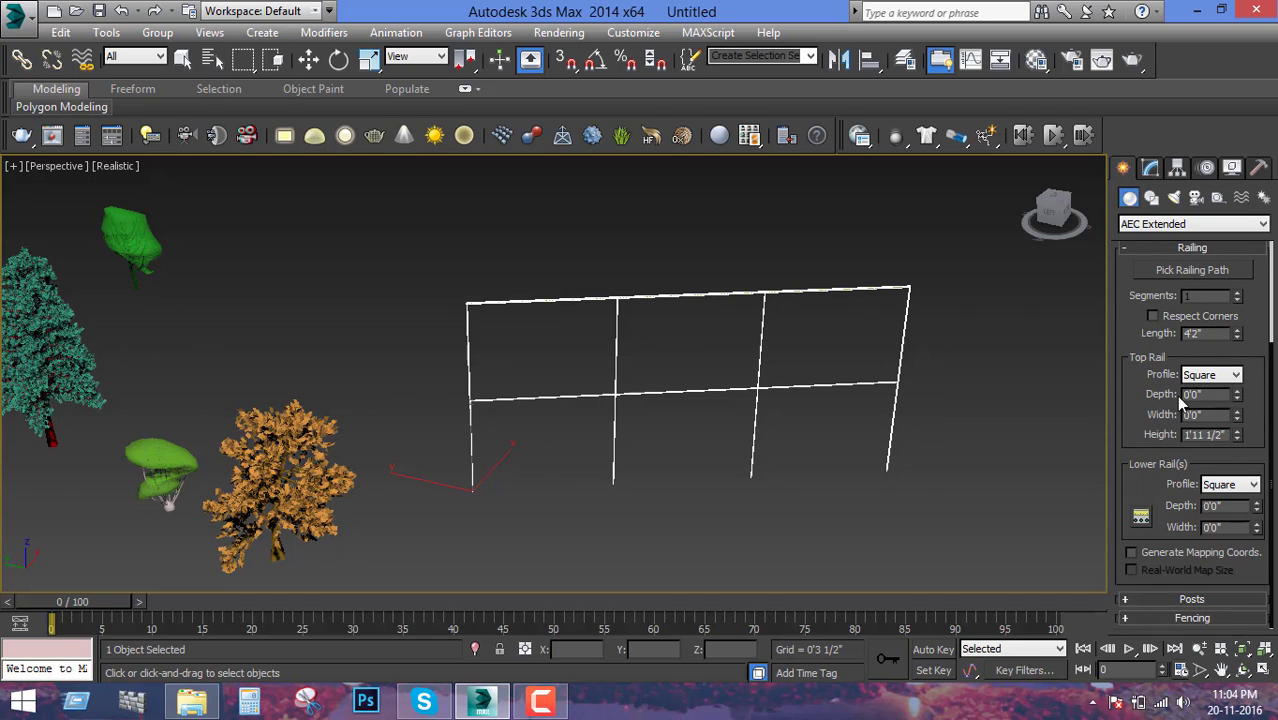
- Lengthen Railing001 to 4'8" and give its top rail a Round profile
left_click_drag(1238, 338, 1255, 318)
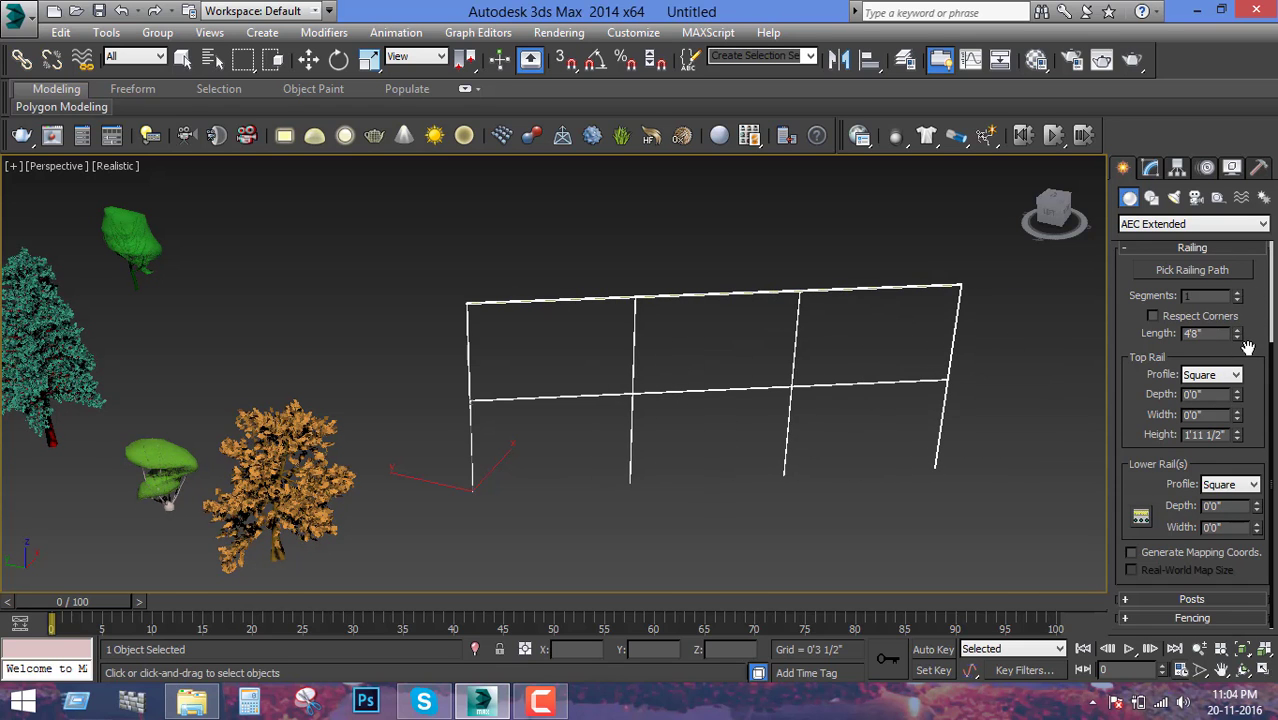
left_click(1236, 376)
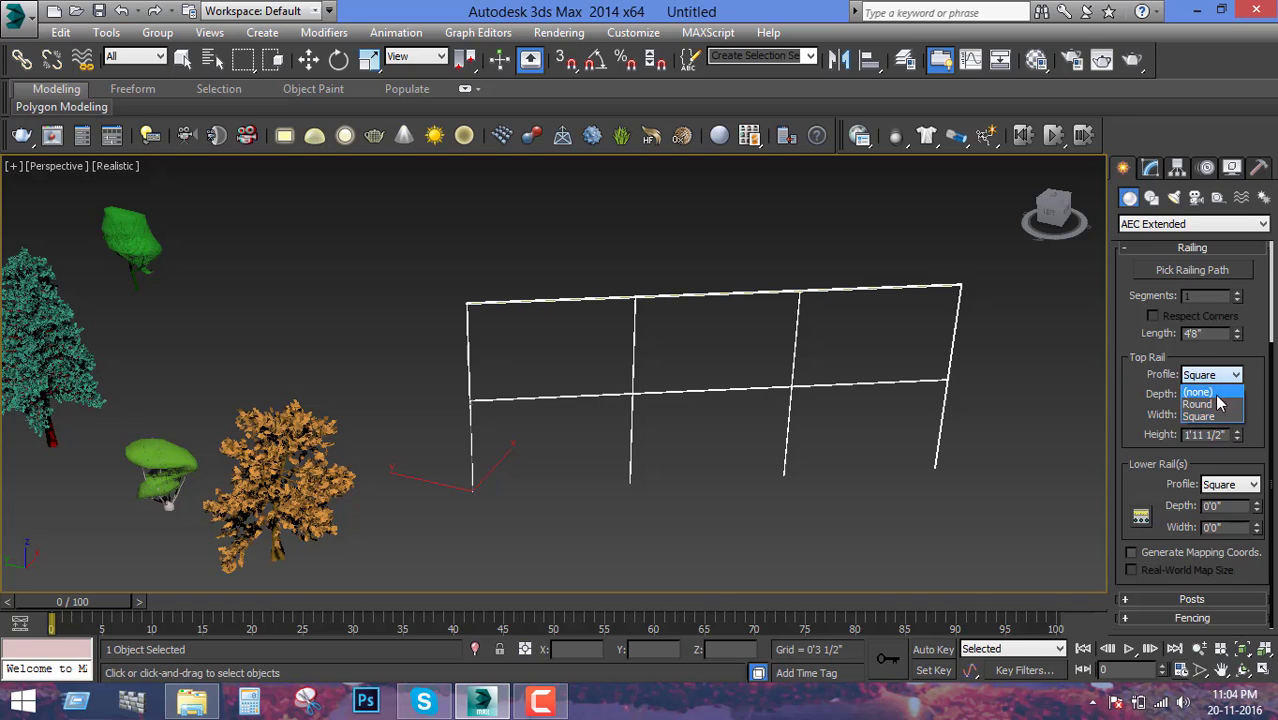
left_click(1198, 404)
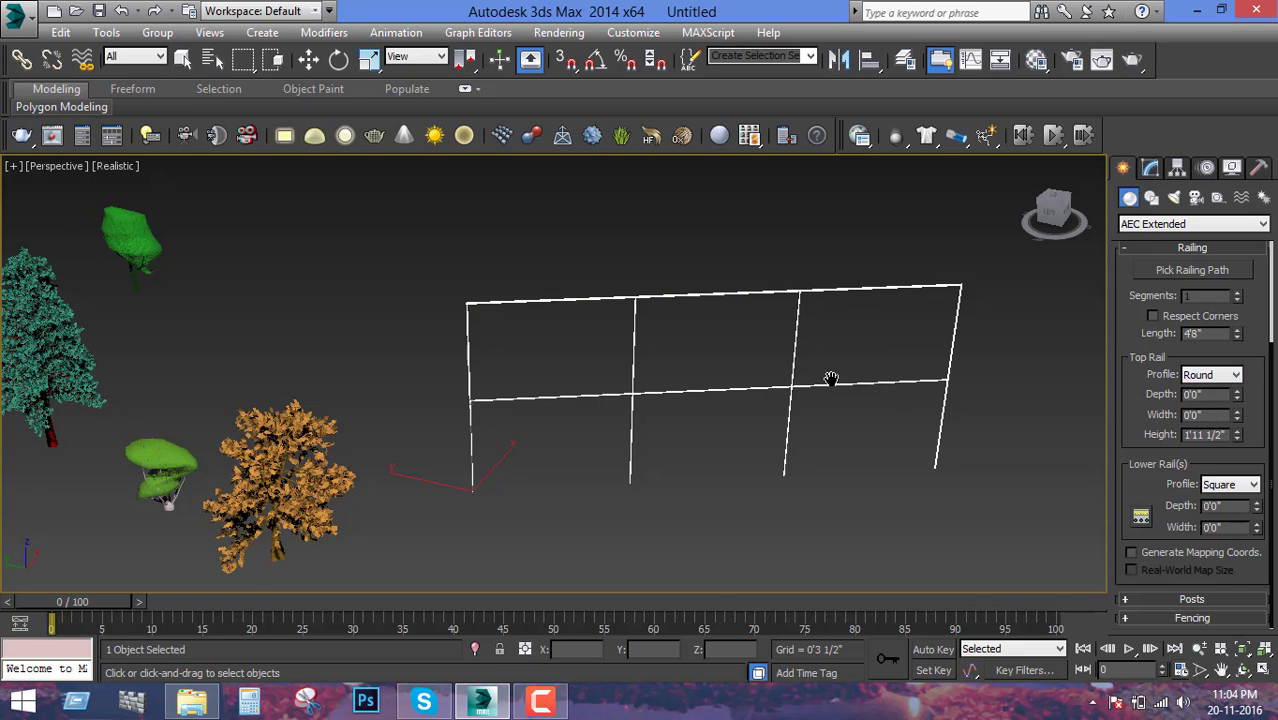
scroll(830, 376, "up", 1)
scroll(896, 373, "up", 4)
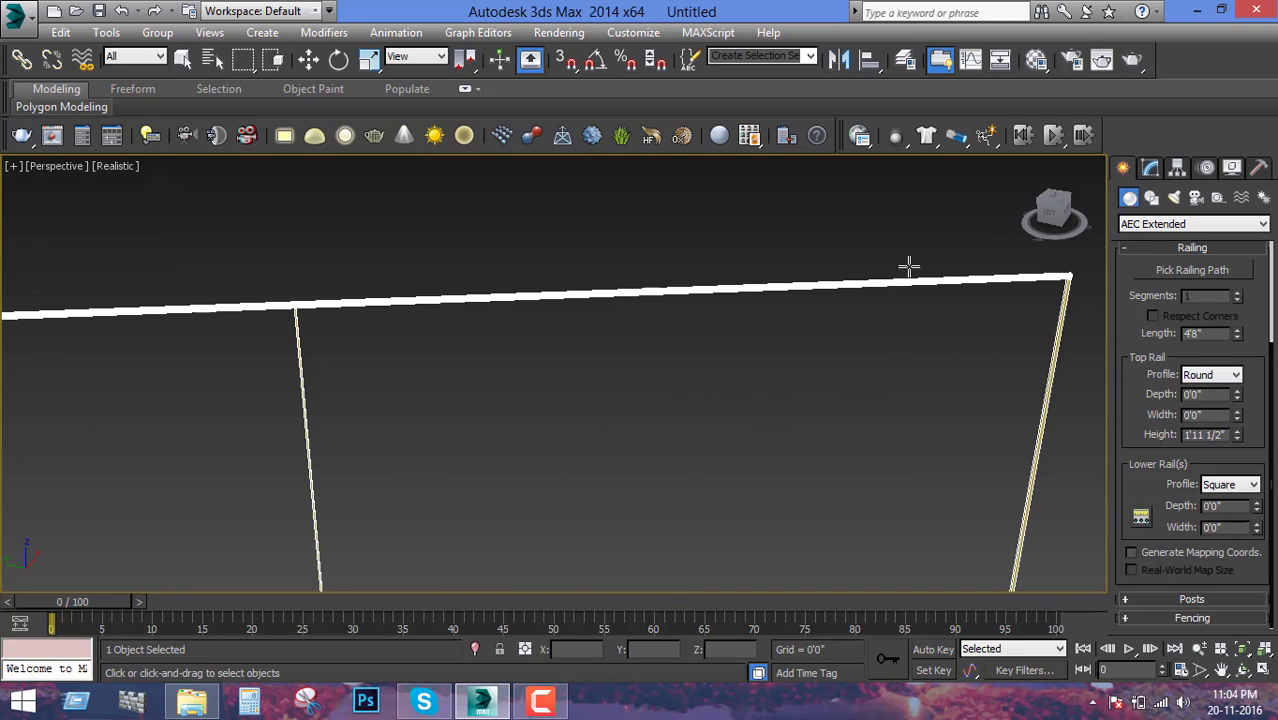
- Try Square, Round and no top rail profile, settling on Square
left_click(1194, 377)
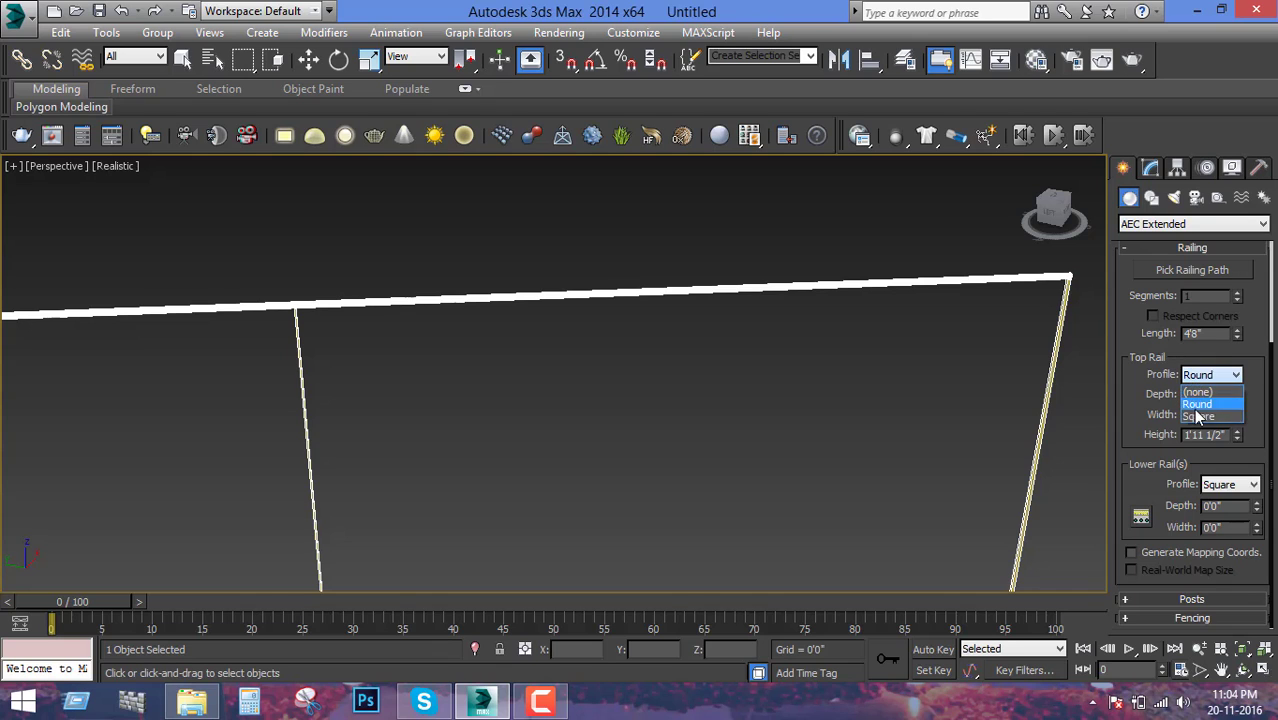
left_click(1198, 415)
left_click(1215, 375)
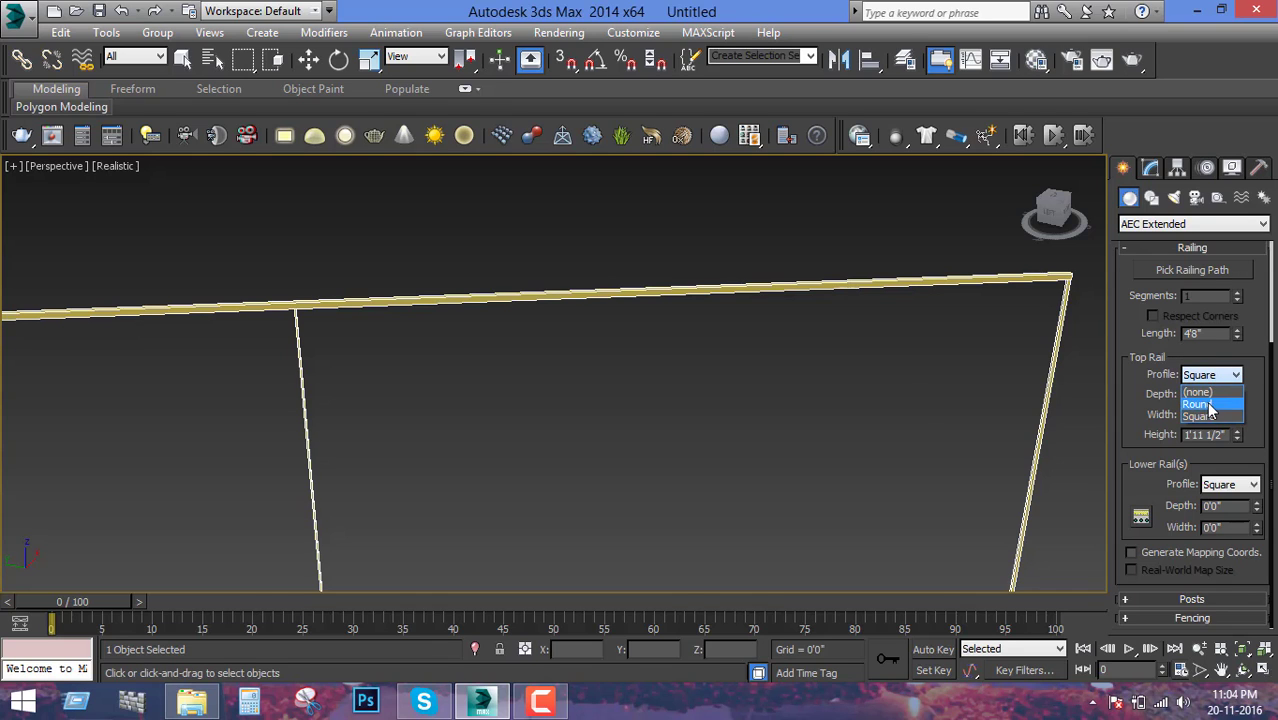
left_click(1198, 404)
left_click(1215, 375)
left_click(1214, 393)
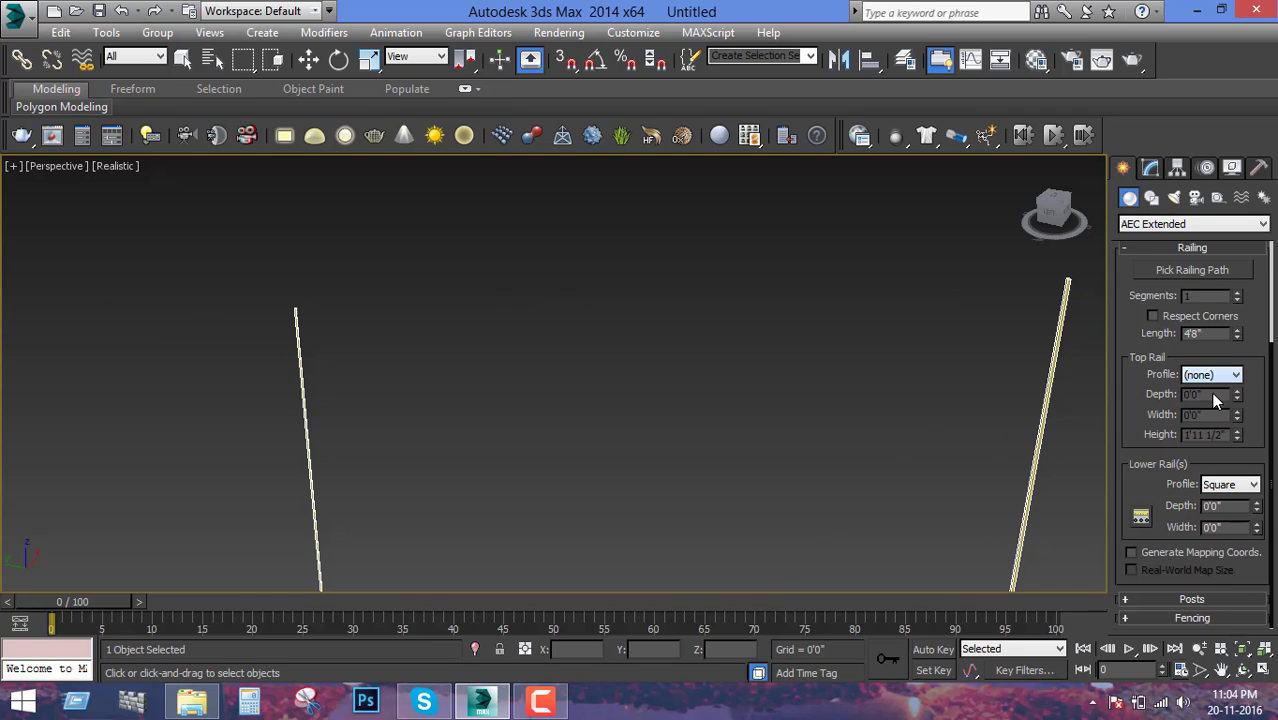
left_click(1220, 378)
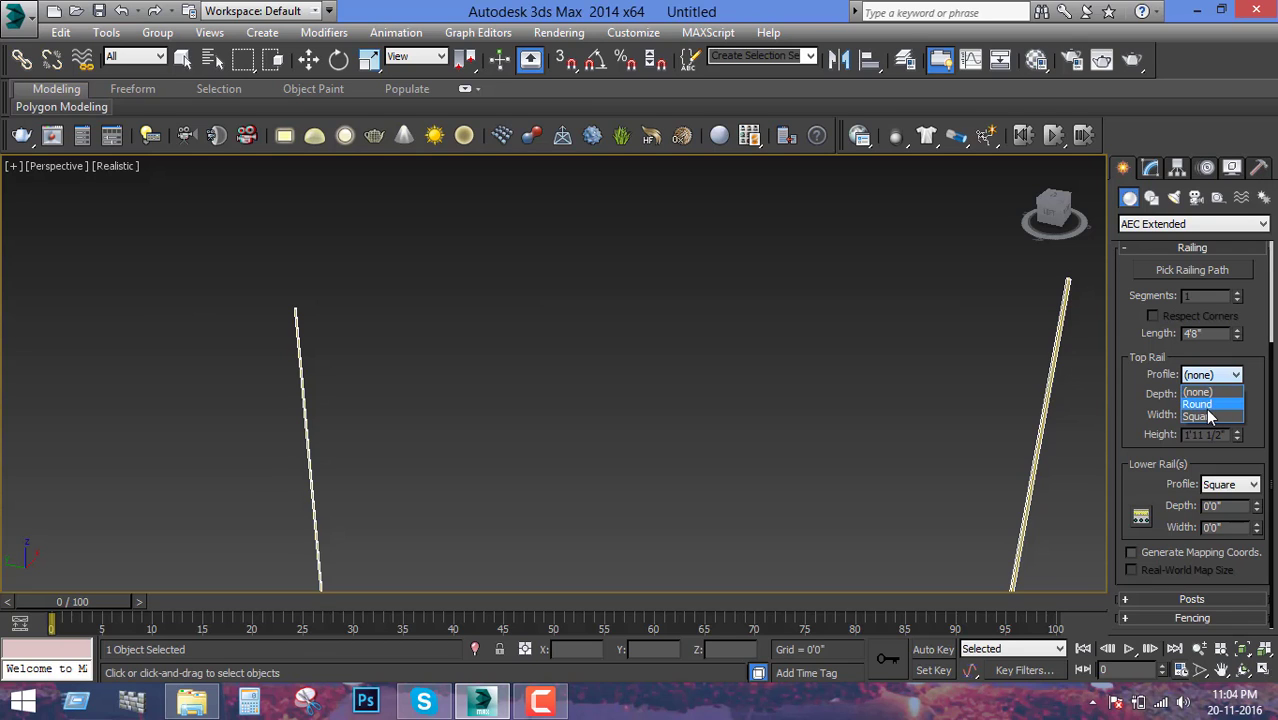
left_click(1206, 408)
left_click(1216, 388)
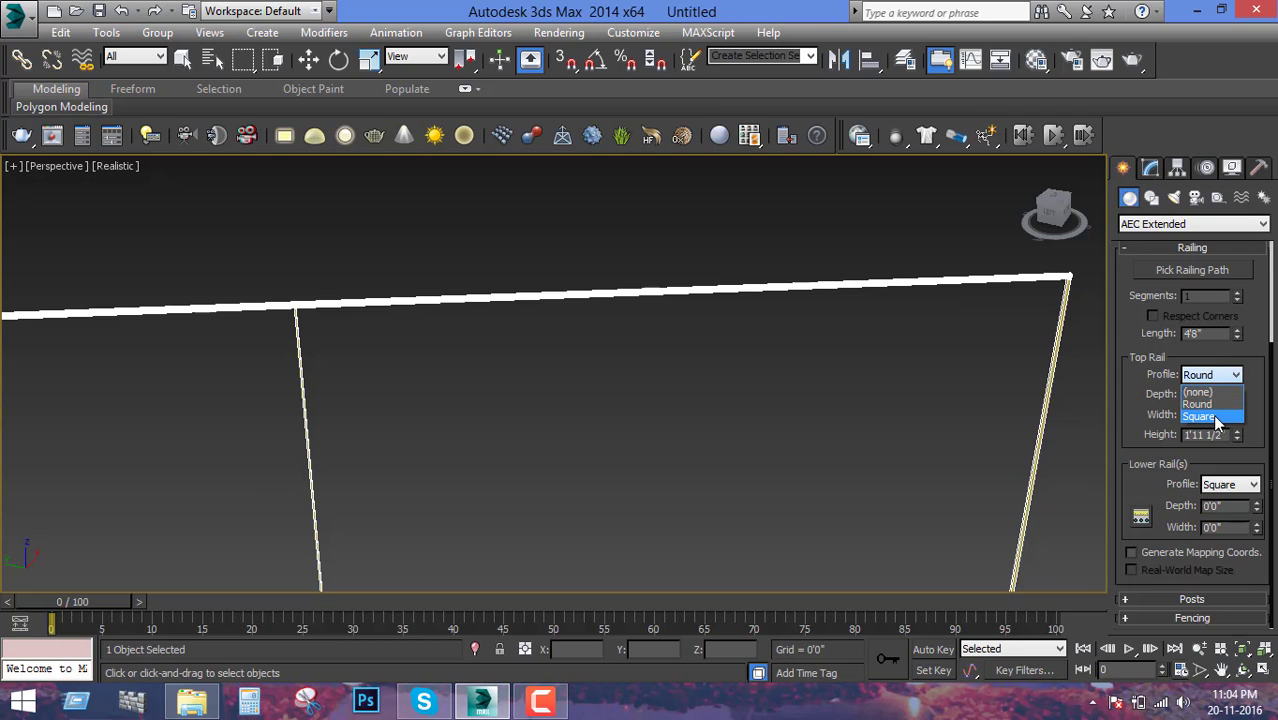
left_click(1214, 416)
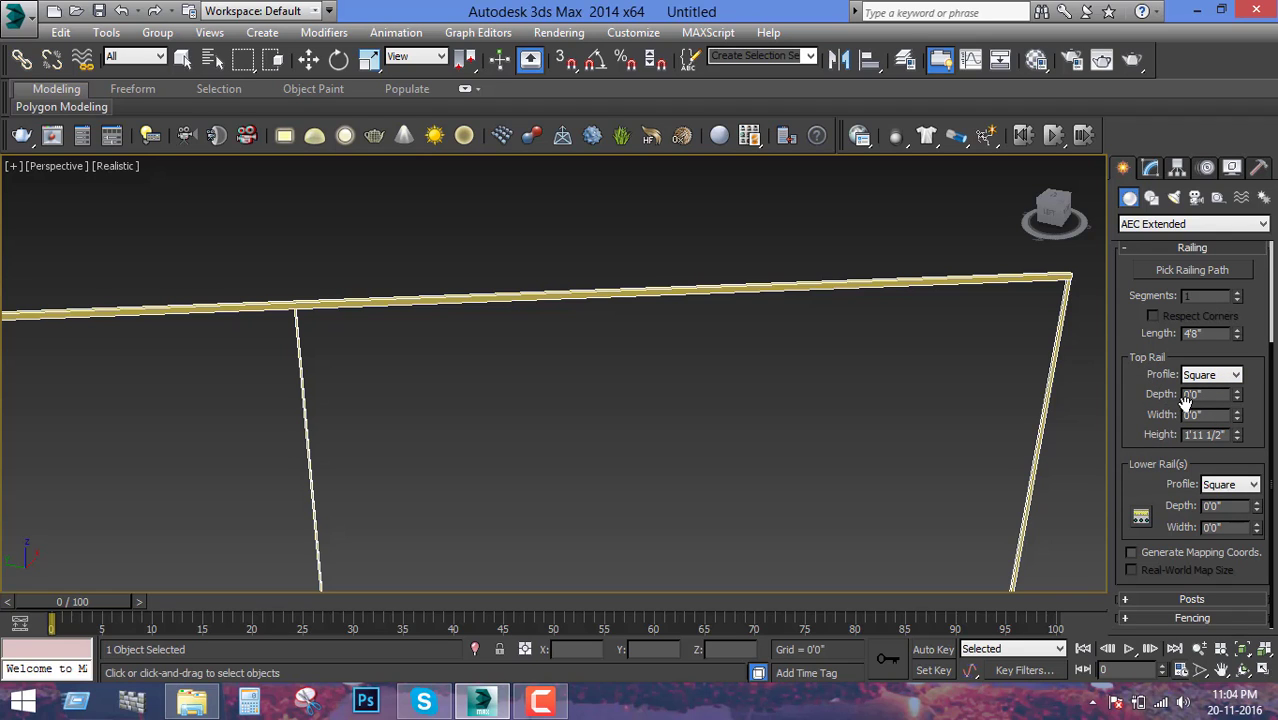
- Test the top rail depth and set the top rail height to 1'10"
left_click_drag(1240, 400, 1244, 427)
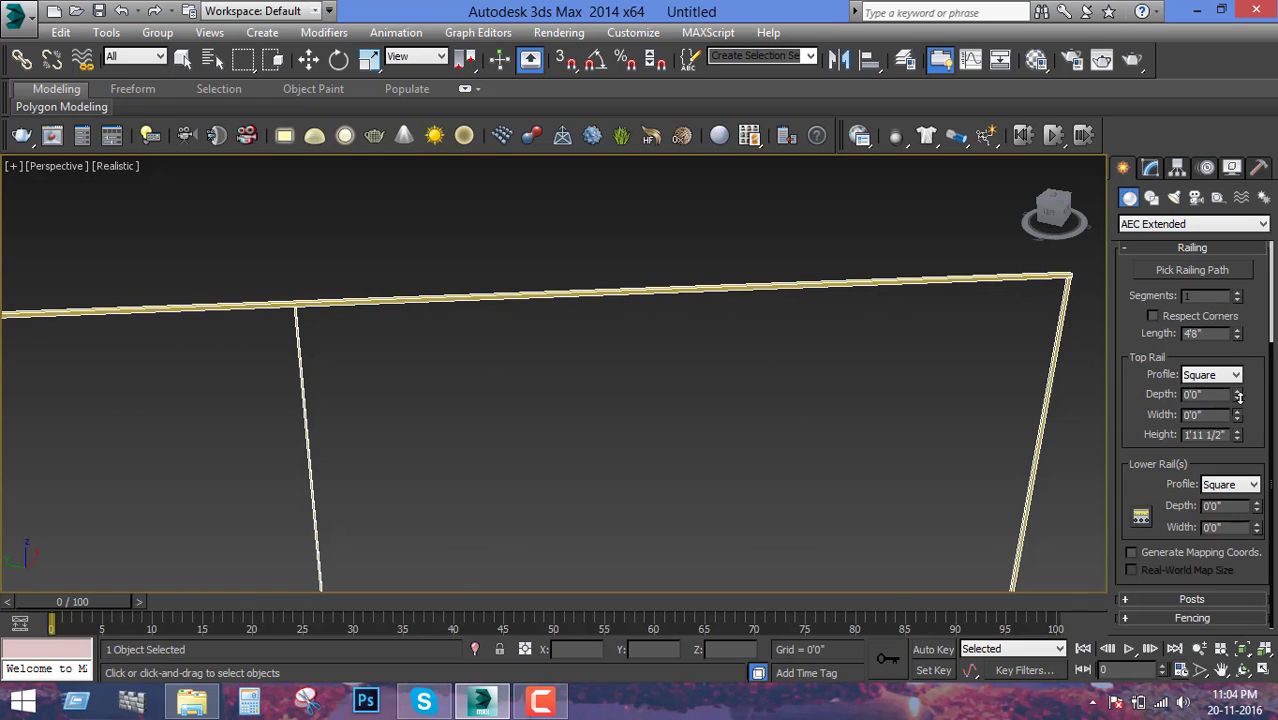
left_click_drag(1239, 397, 1248, 403)
mouse_move(1237, 435)
left_mouse_down()
mouse_move(1262, 360)
mouse_move(1244, 436)
left_mouse_up()
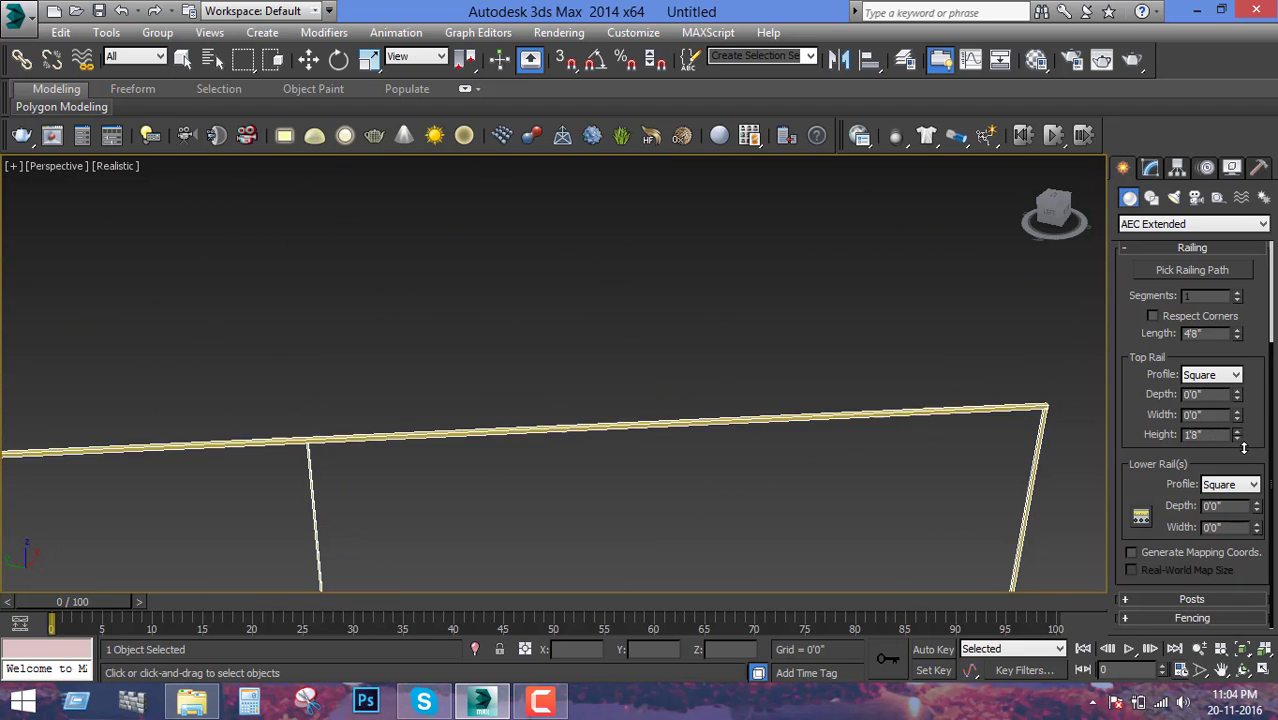
scroll(1060, 438, "down", 3)
scroll(881, 368, "down", 4)
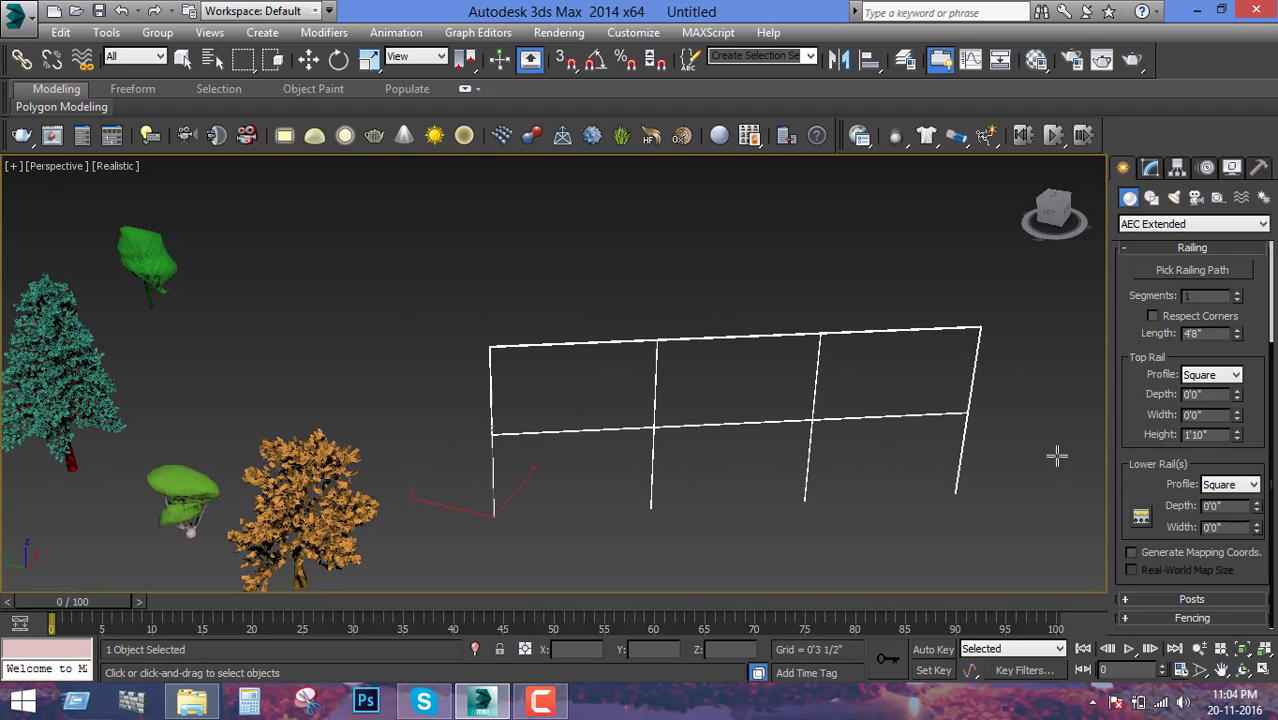
scroll(950, 420, "up", 3)
- Set the lower rails to a Round profile after trying Square and none, then show the Posts settings
scroll(950, 397, "up", 5)
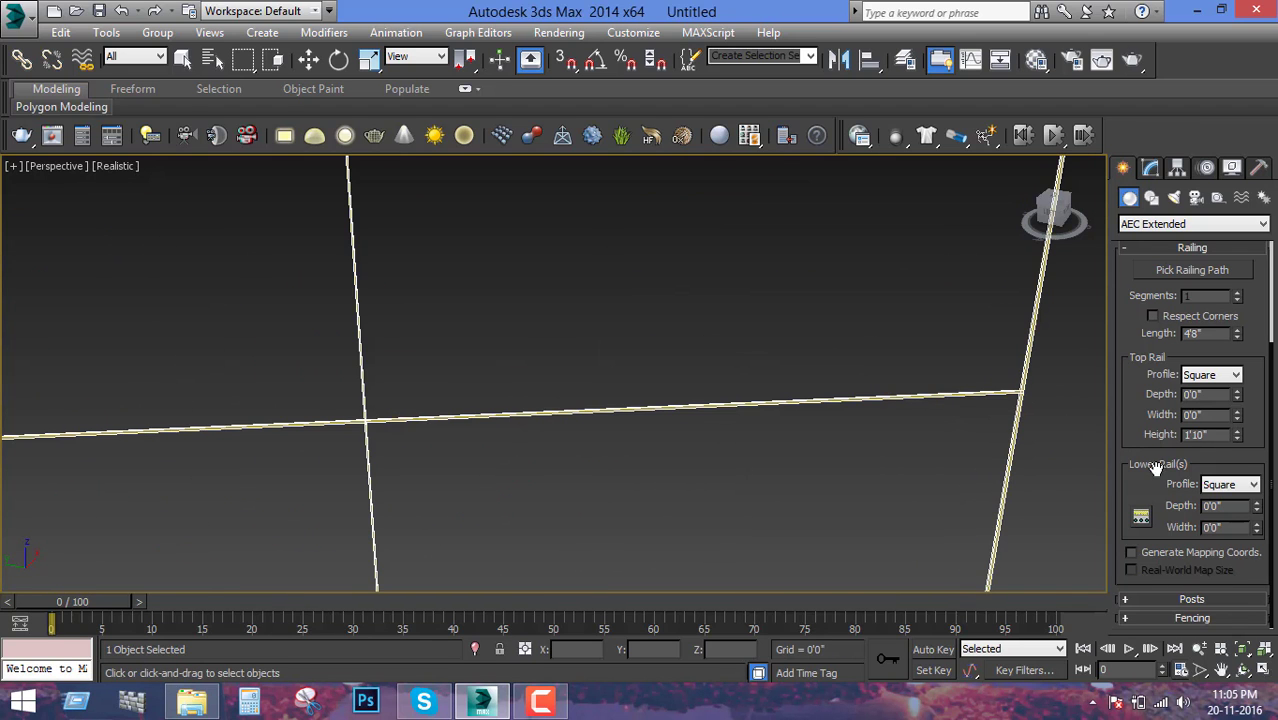
left_click(1217, 488)
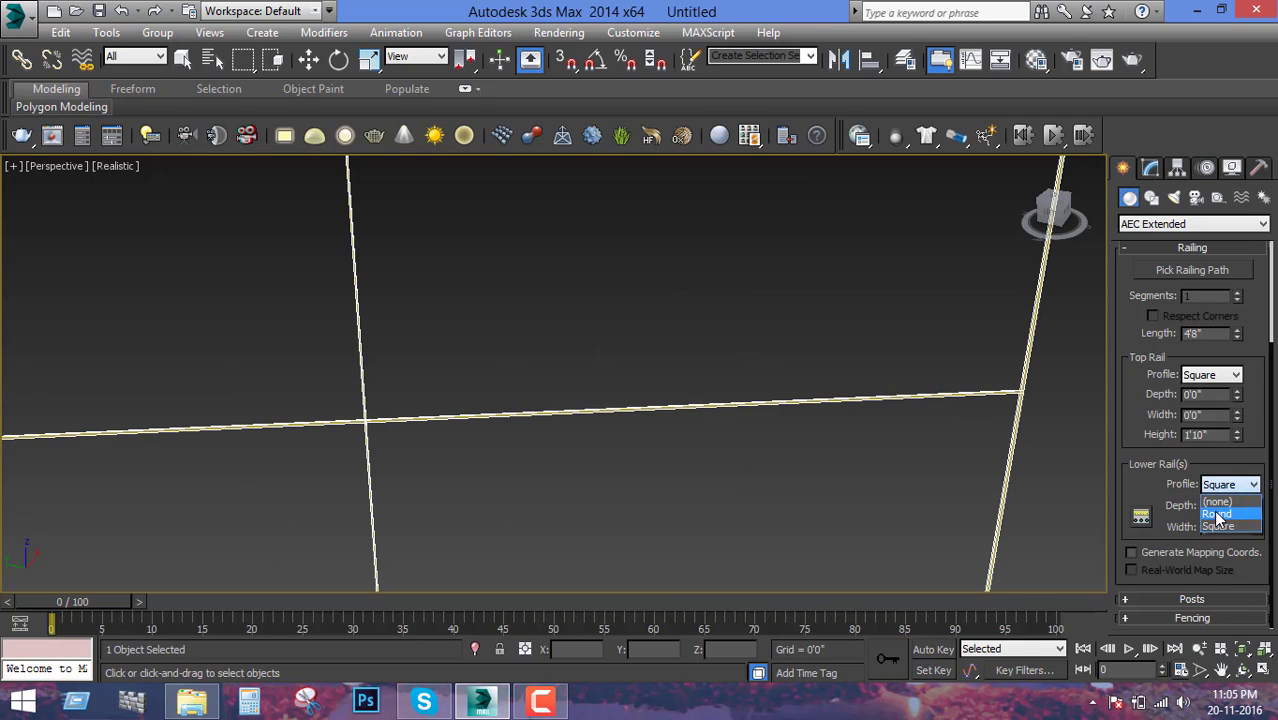
left_click(1213, 510)
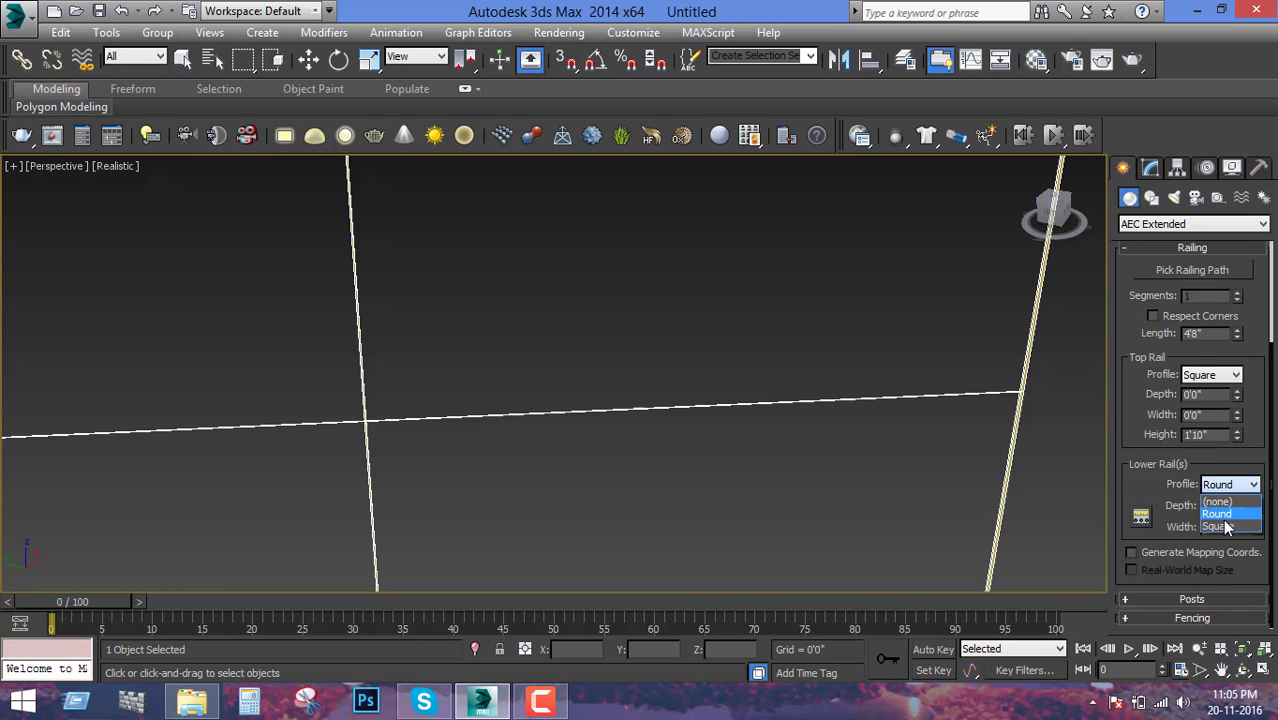
left_click(1220, 517)
left_click(1228, 489)
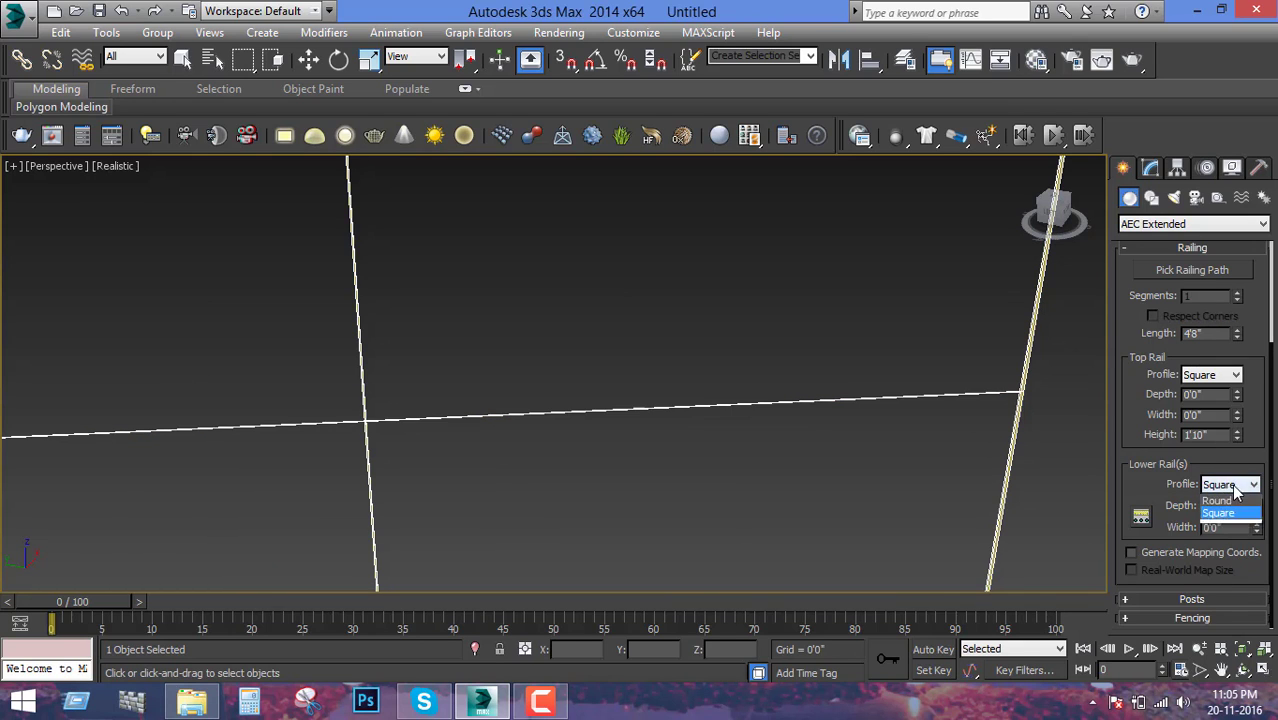
left_click(1230, 497)
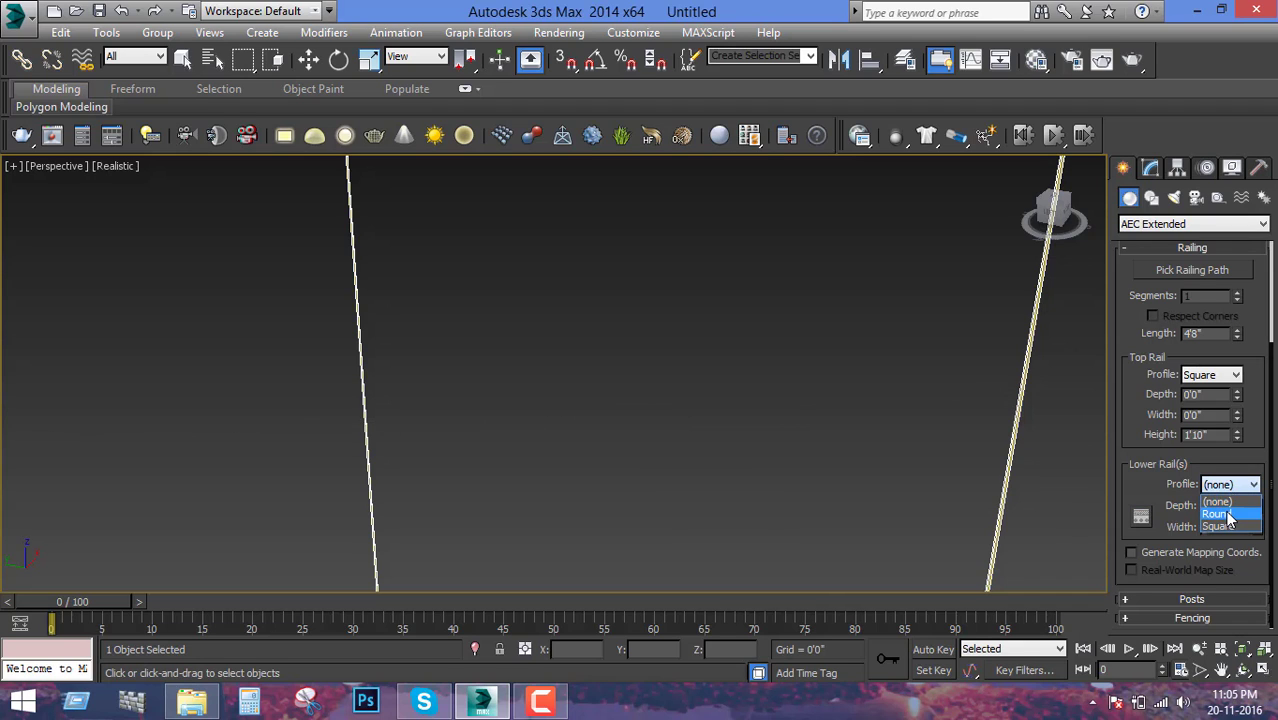
left_click(1220, 495)
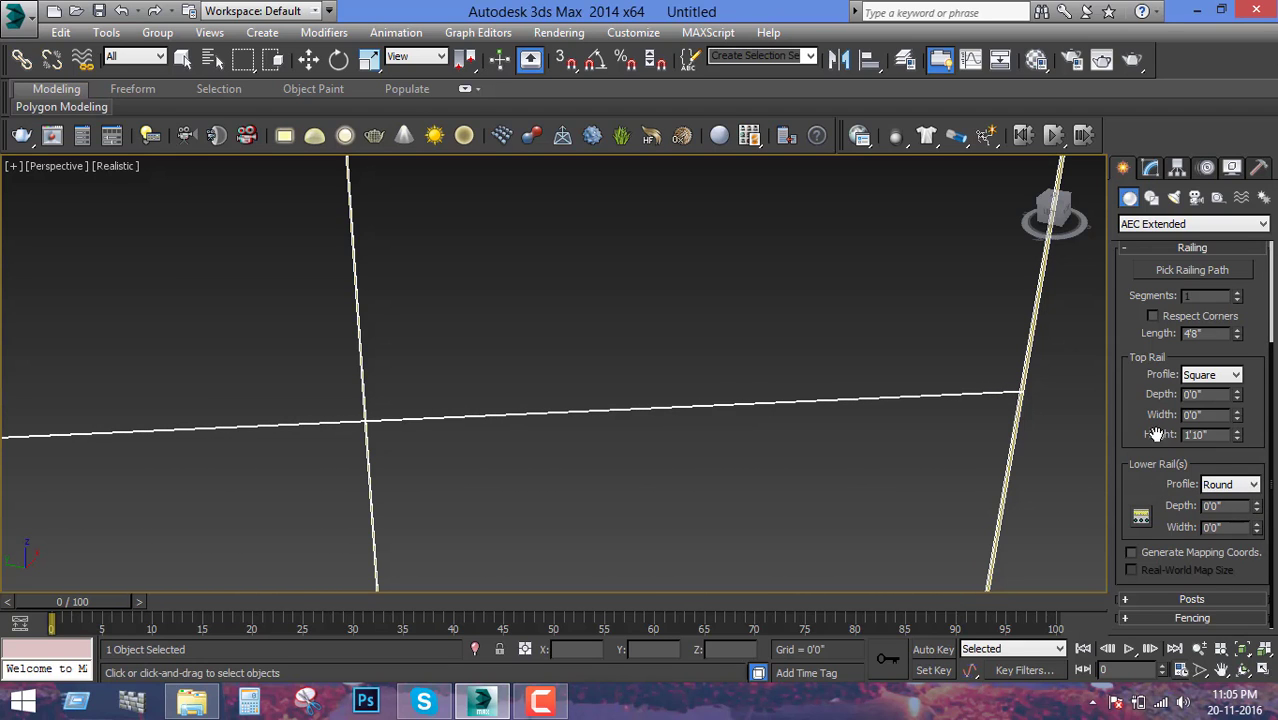
left_click(1145, 597)
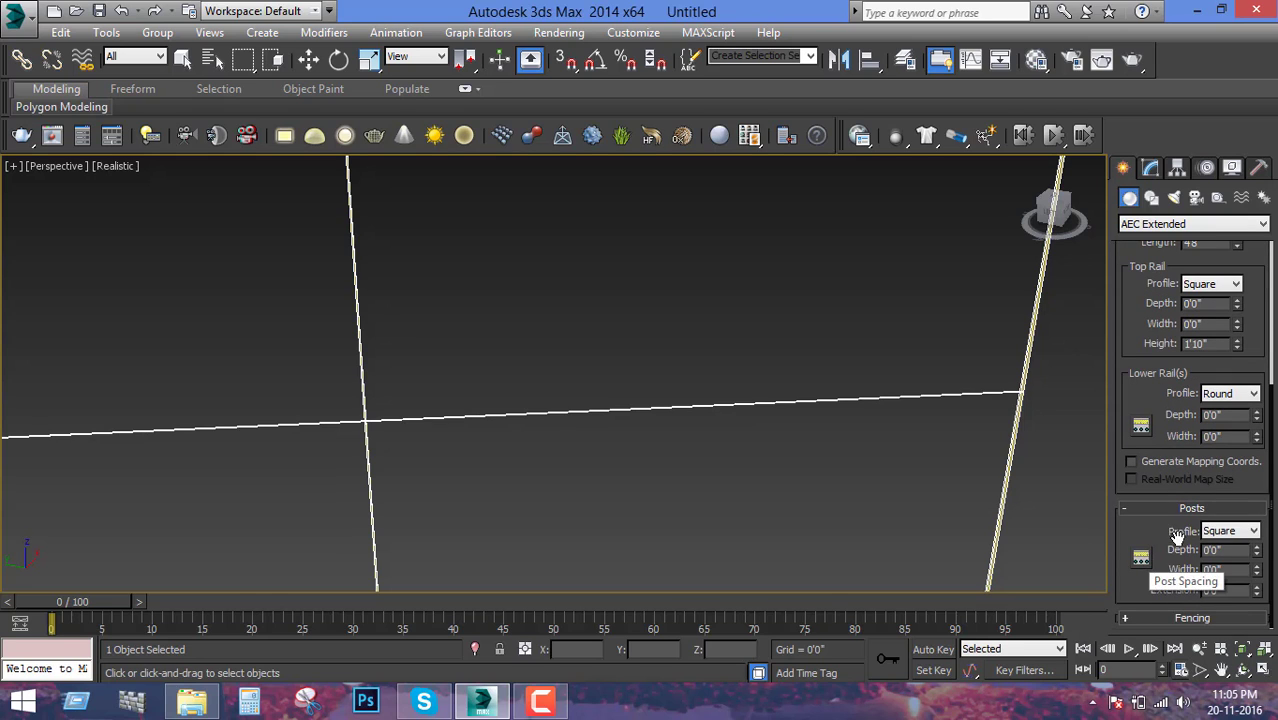
- Keep the posts Square and drop their Extension to 0'0" so they end flush with the top rail
left_click(1229, 531)
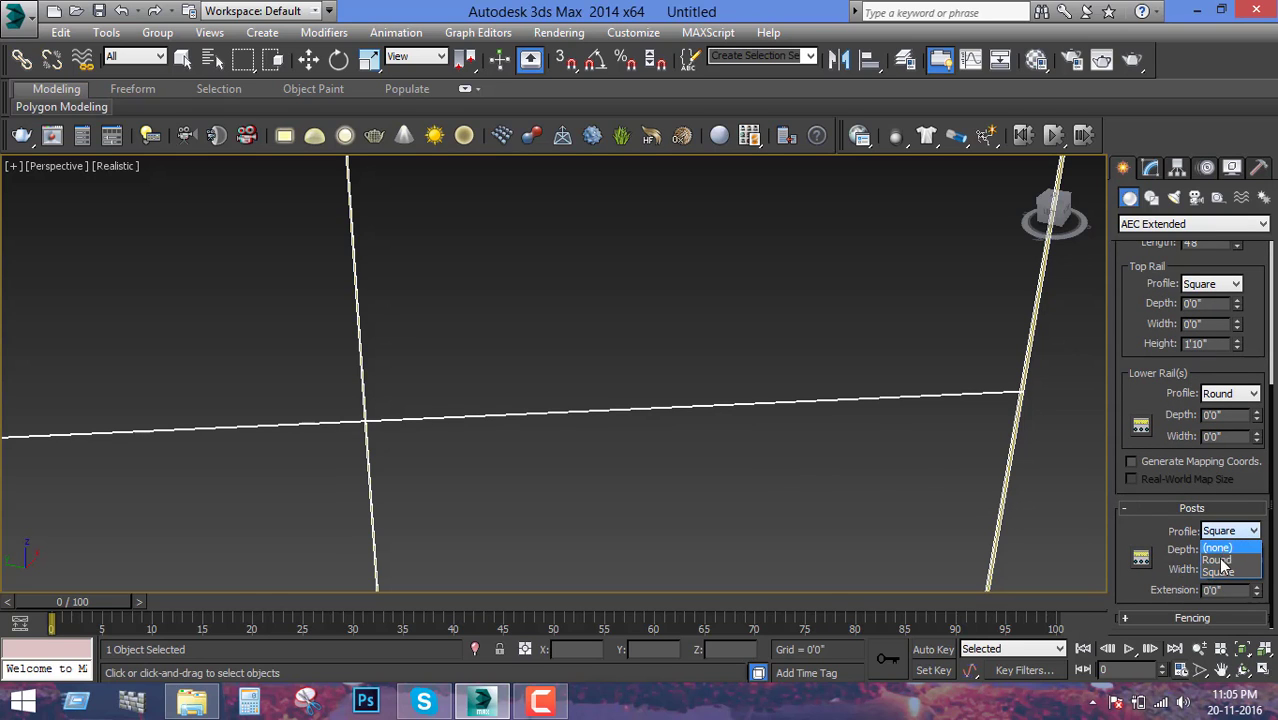
left_click(1135, 529)
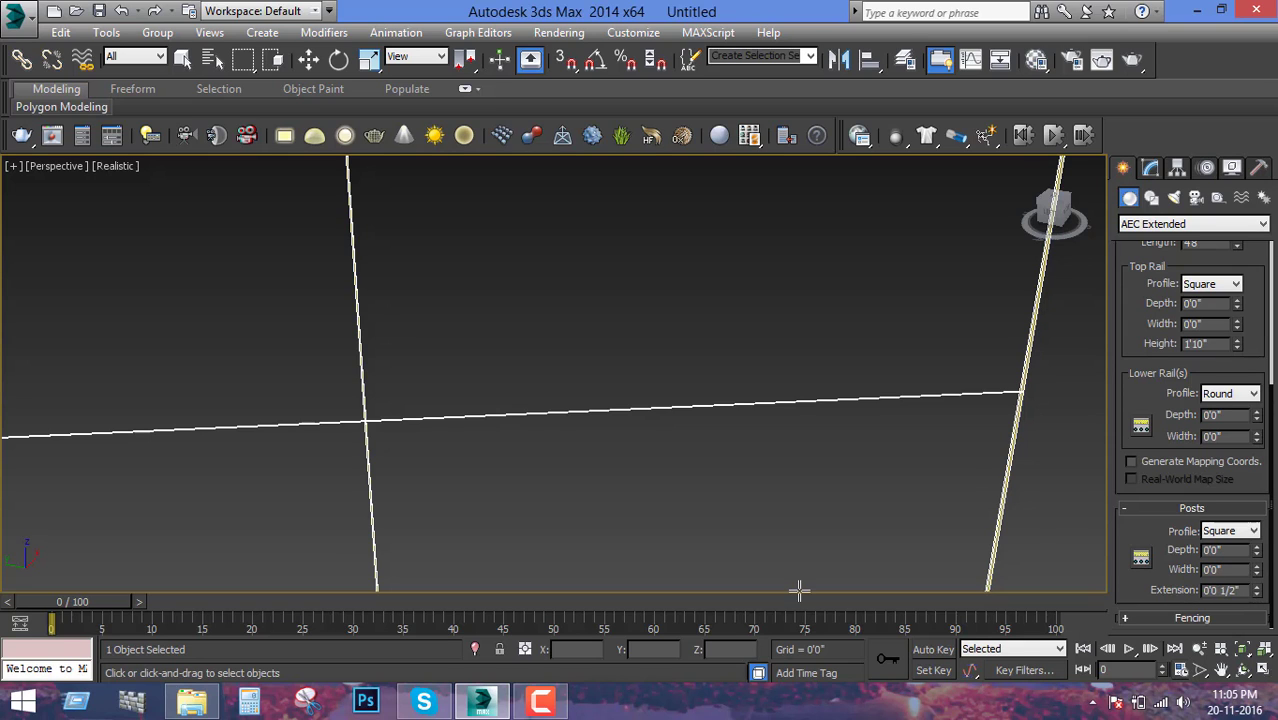
key("z")
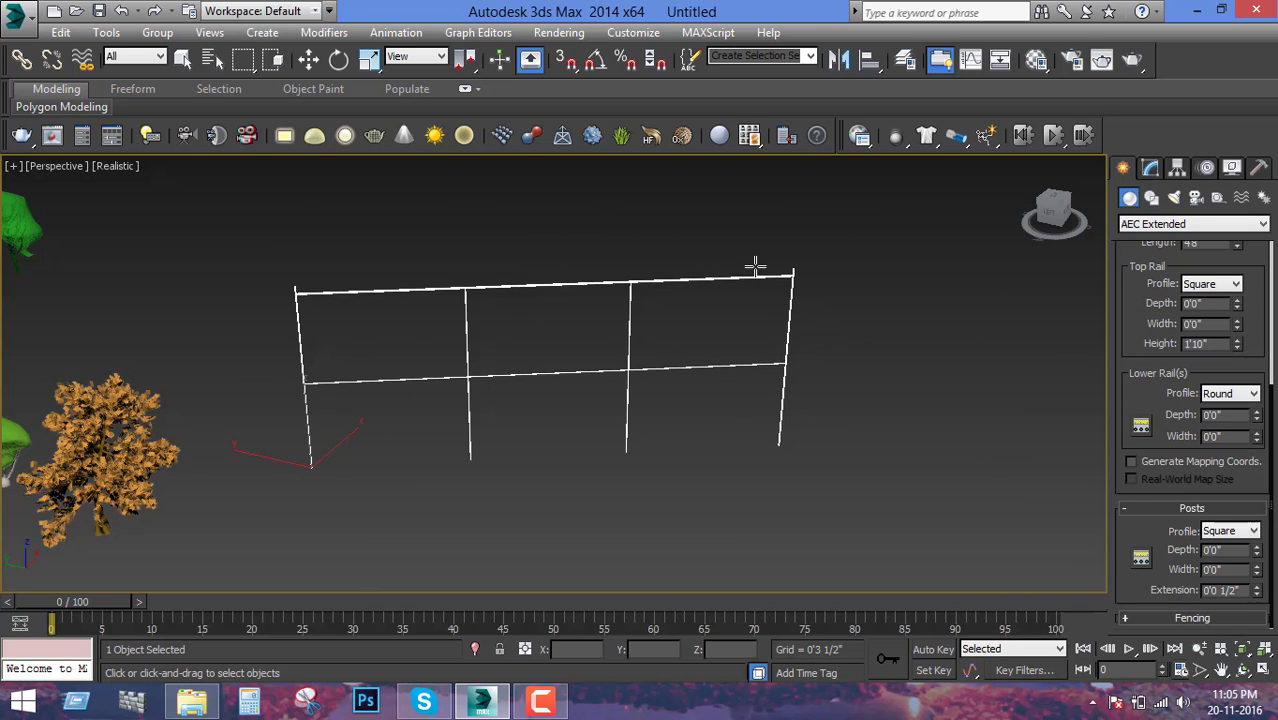
scroll(755, 265, "up", 10)
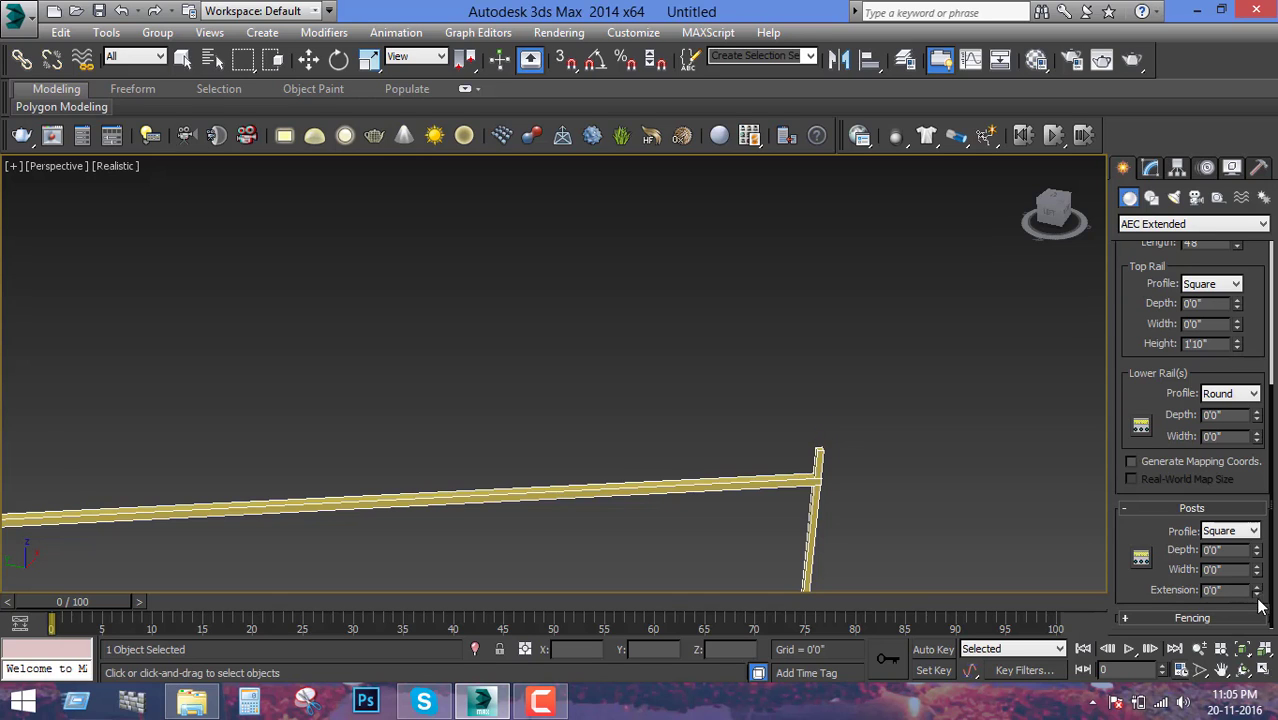
left_click_drag(1262, 607, 1262, 672)
scroll(1165, 605, "up", 1)
scroll(1165, 618, "down", 1)
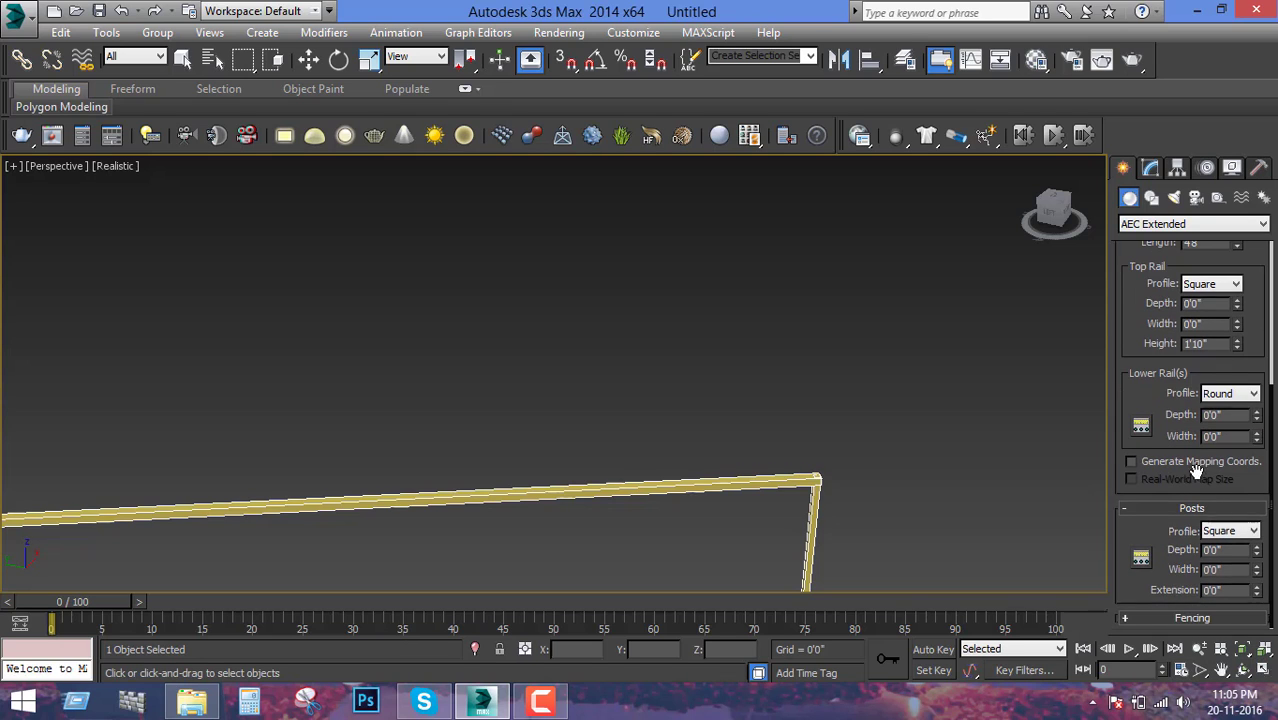
- Try Solid Fill, Pickets and no fencing in the Fencing rollout, returning to Pickets
left_click(1190, 619)
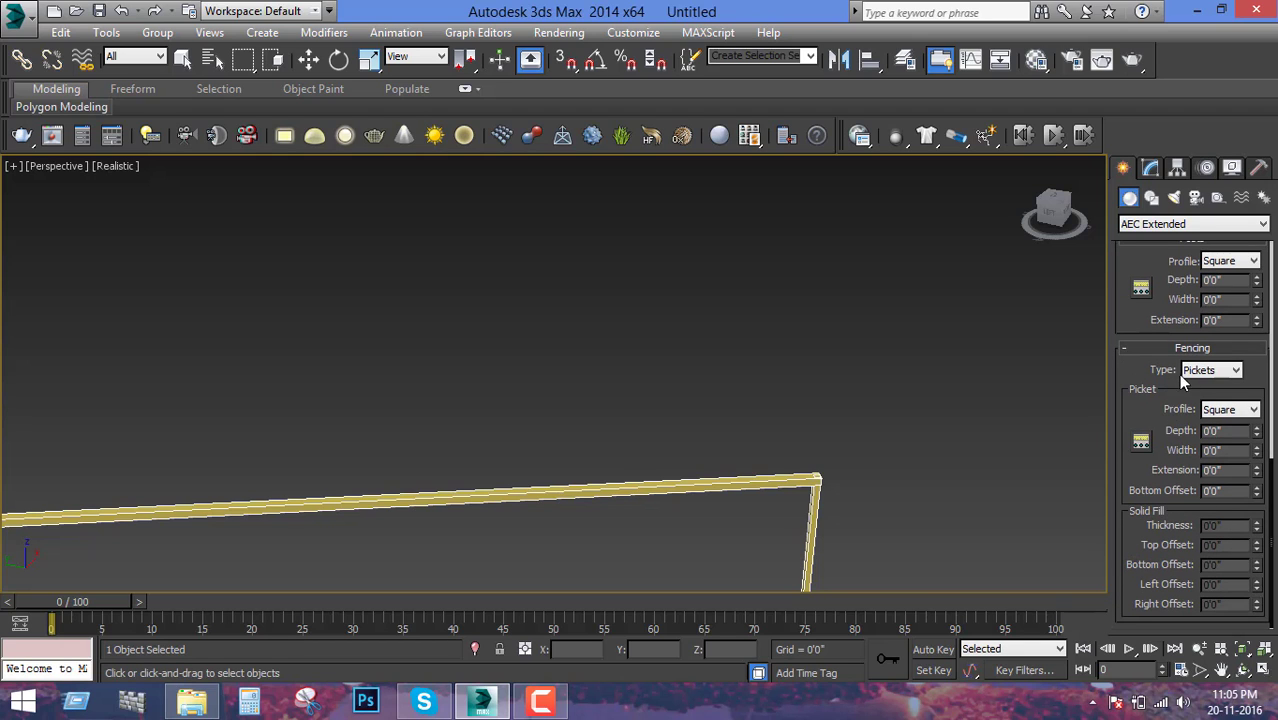
left_click(1210, 370)
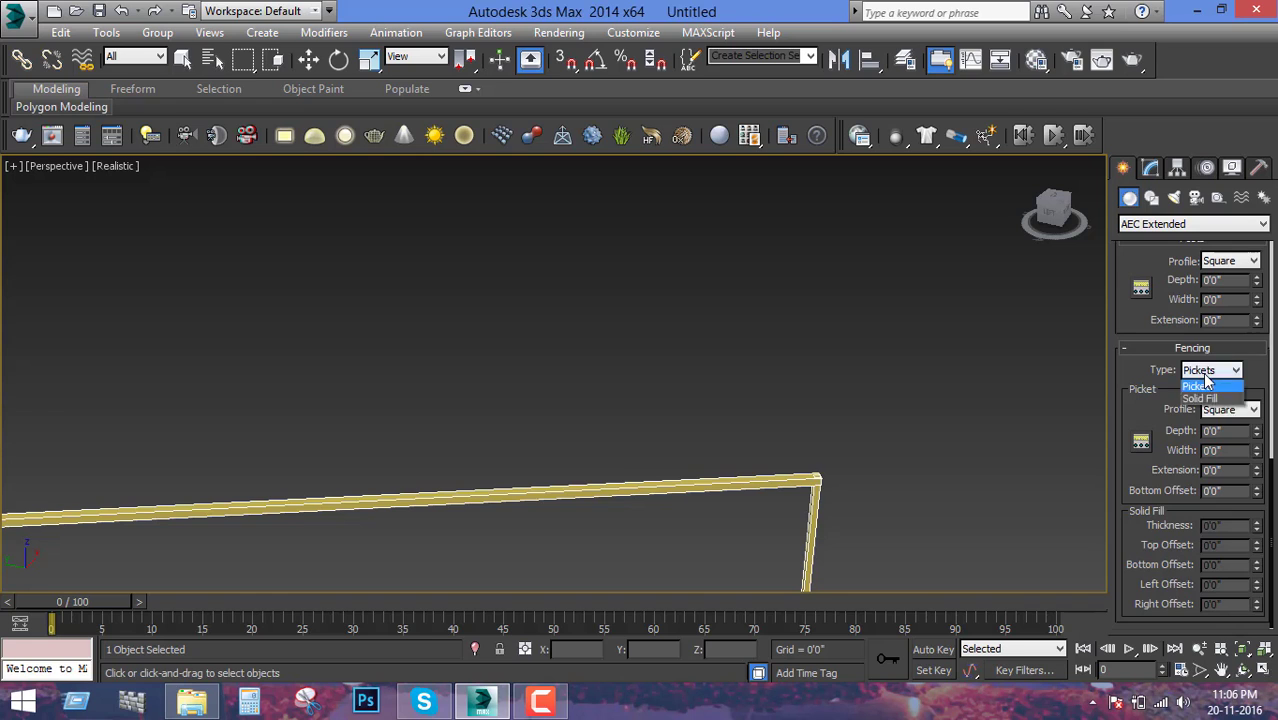
left_click(1206, 409)
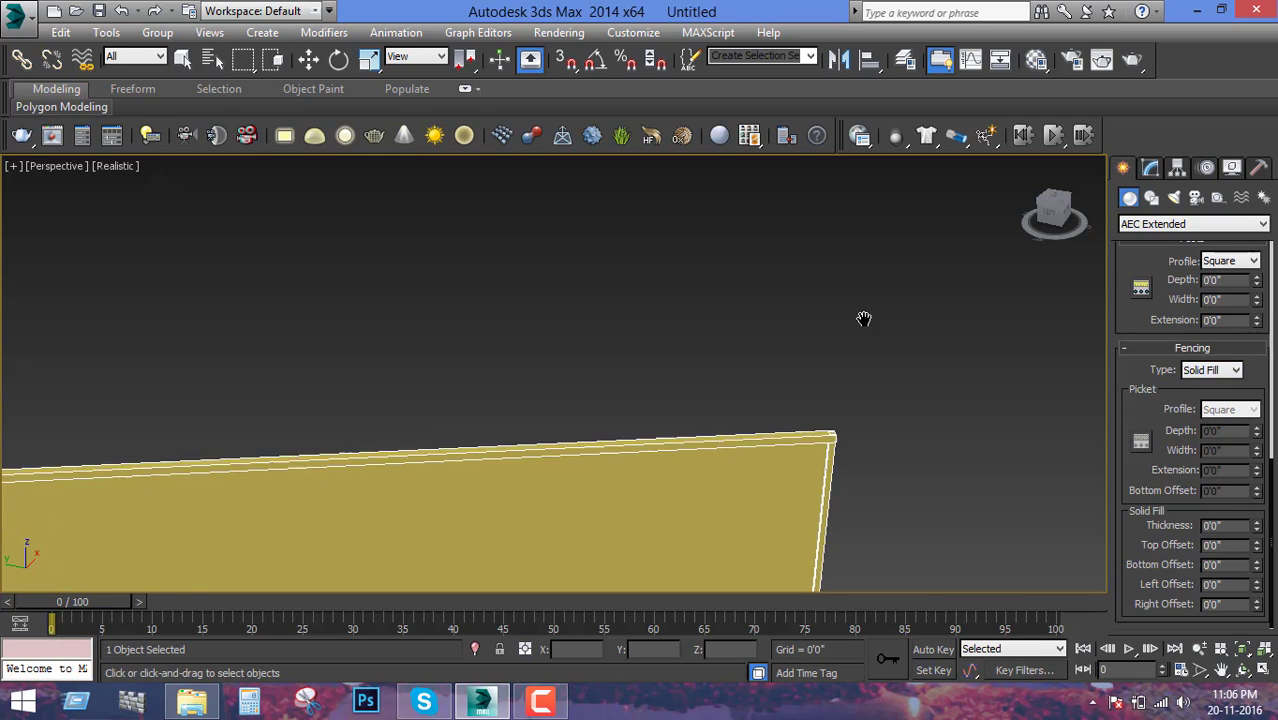
scroll(857, 319, "down", 3)
scroll(840, 330, "down", 2)
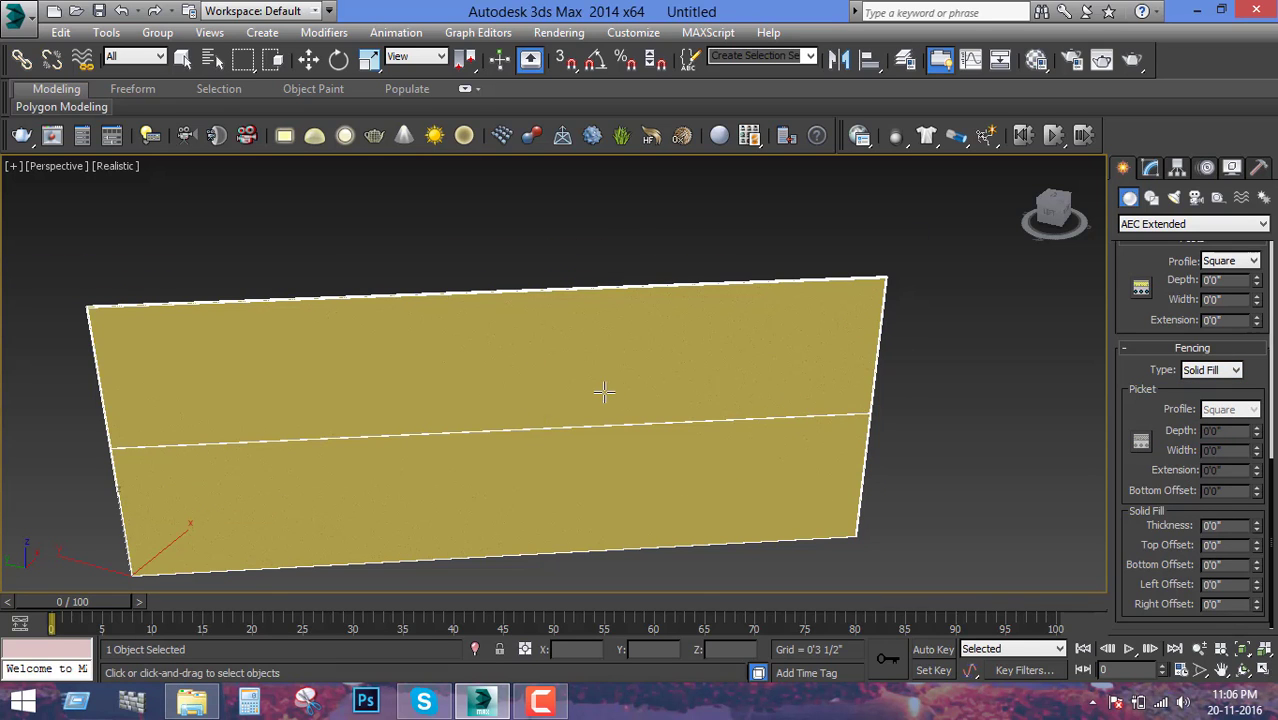
left_click(1203, 372)
left_click(1203, 399)
left_click(1238, 371)
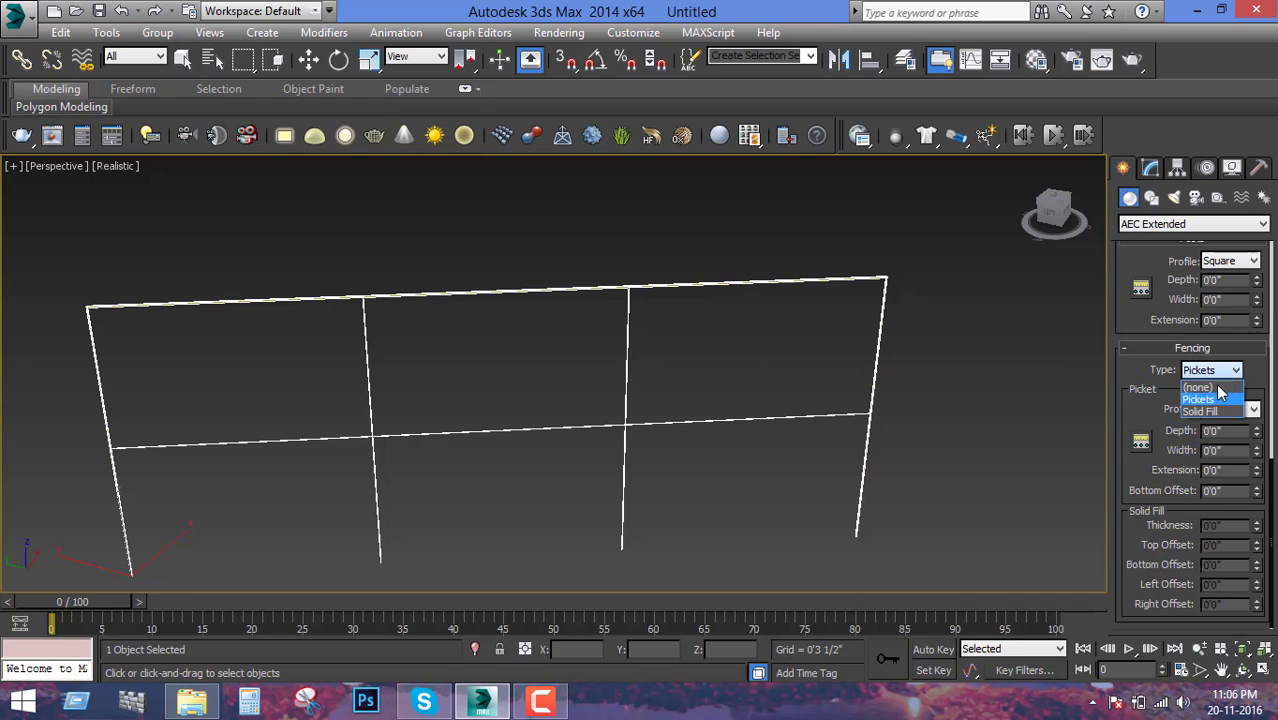
left_click(1208, 385)
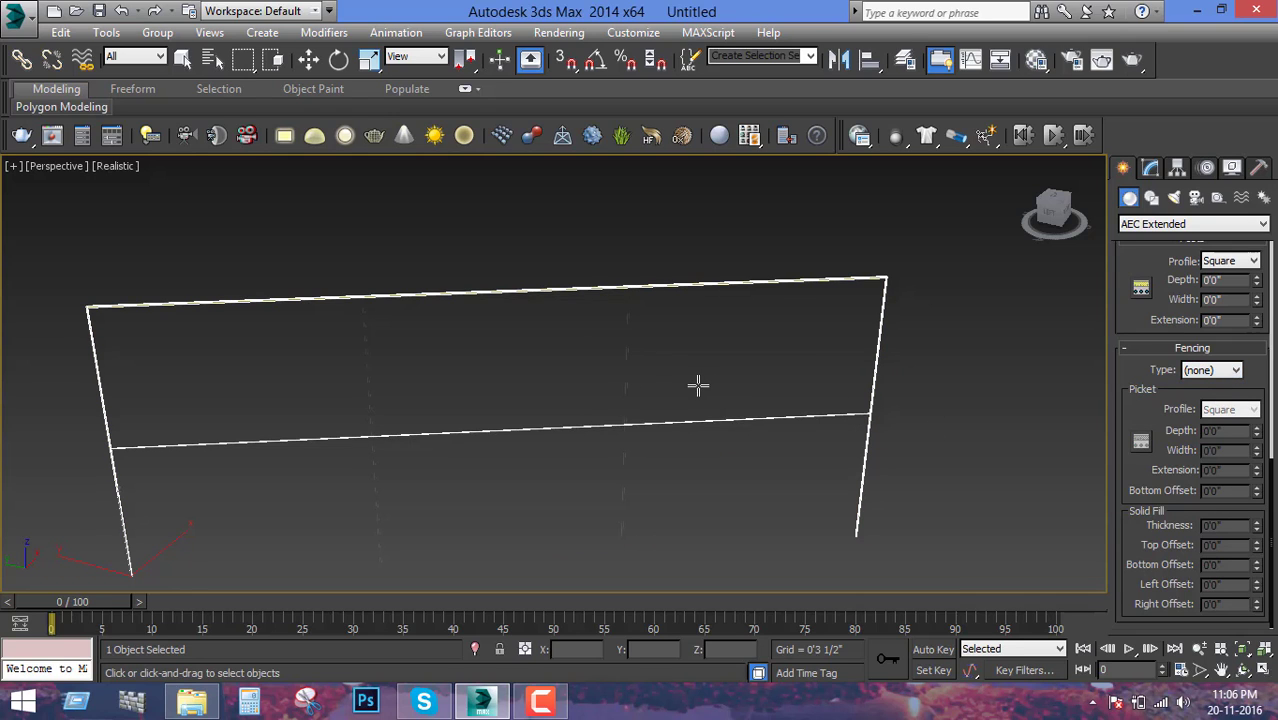
left_click(1214, 371)
left_click(1200, 399)
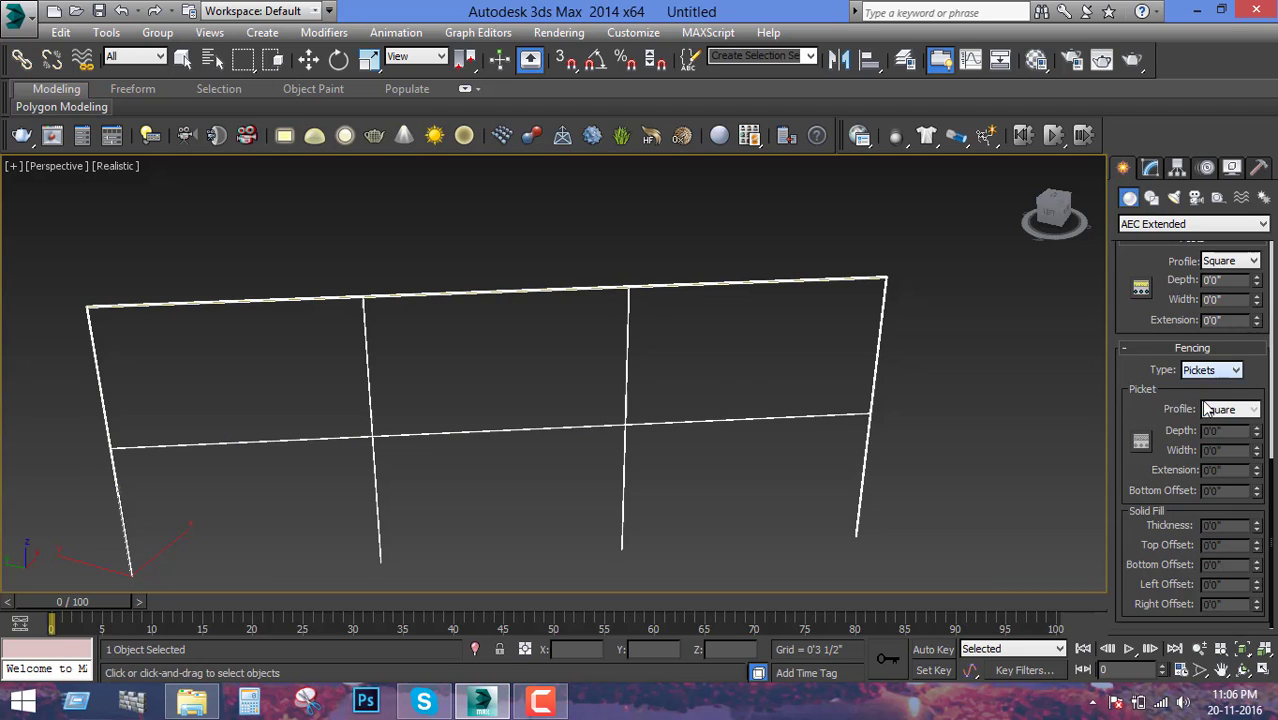
- Keep the Square picket profile and return the picket extension to 0'0"
left_click(1216, 412)
left_click(1216, 412)
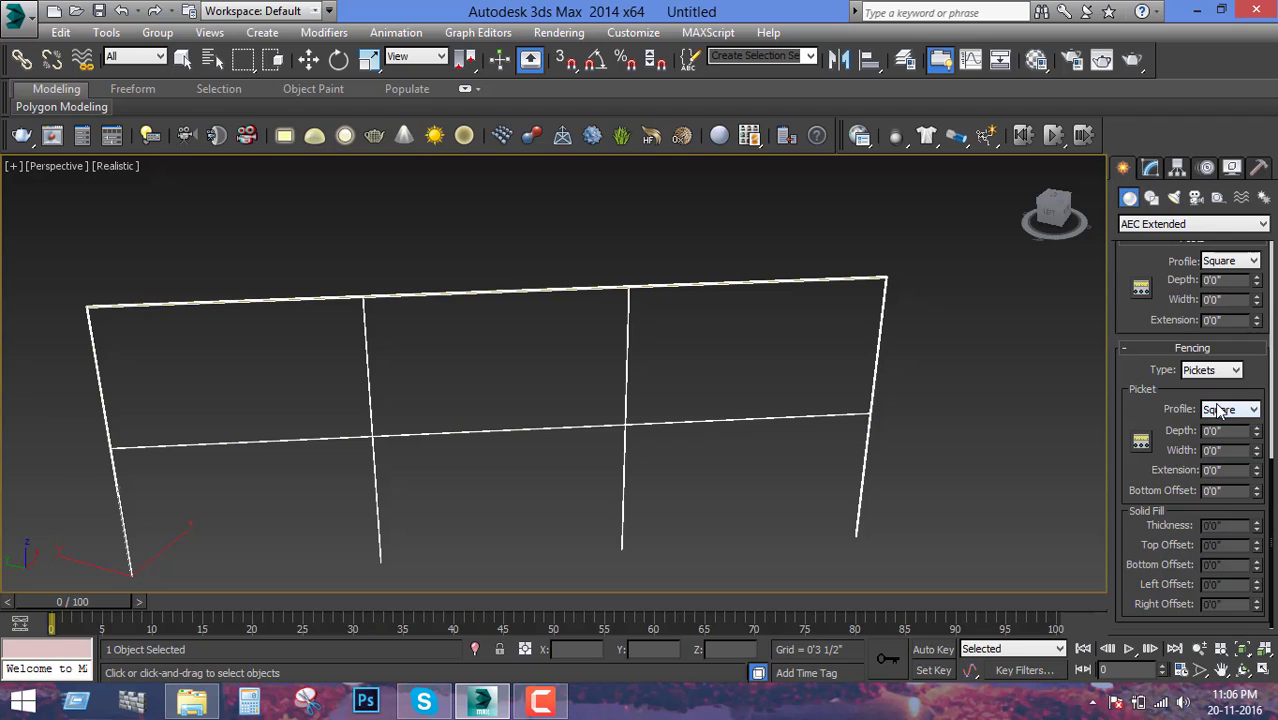
left_click(1218, 410)
left_click(1160, 474)
left_click(1257, 466)
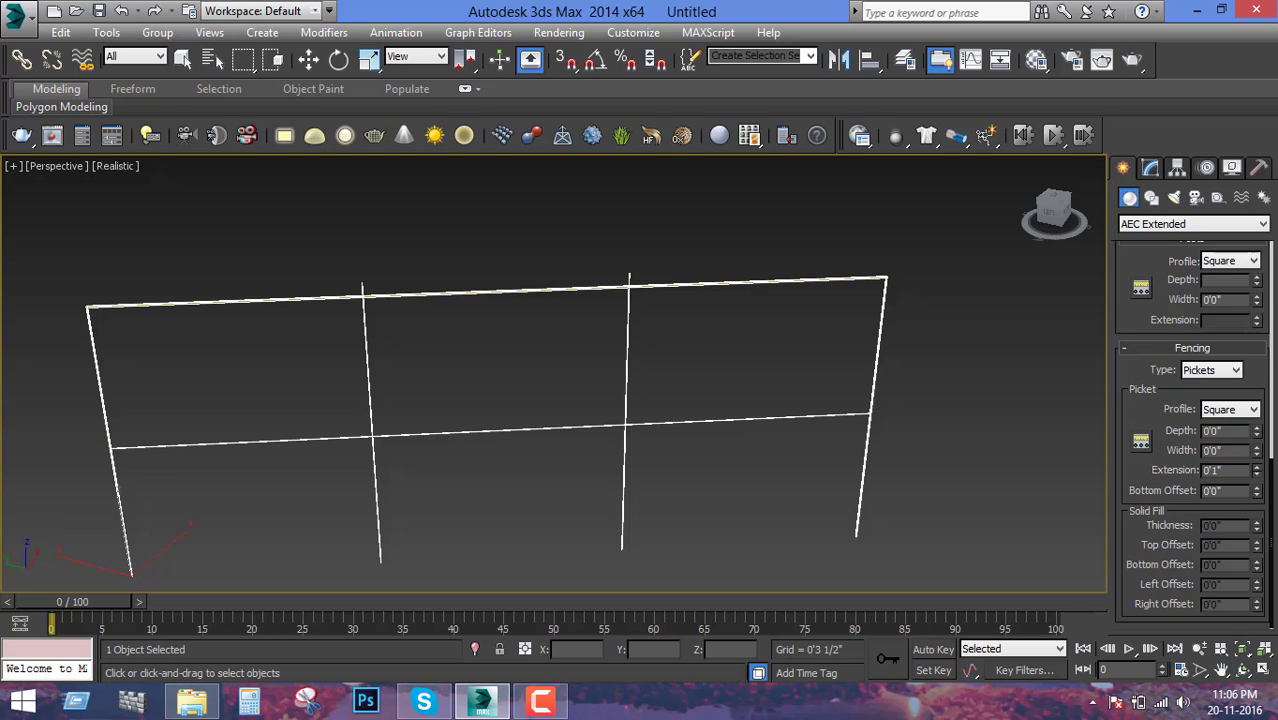
left_click_drag(1257, 470, 1077, 705)
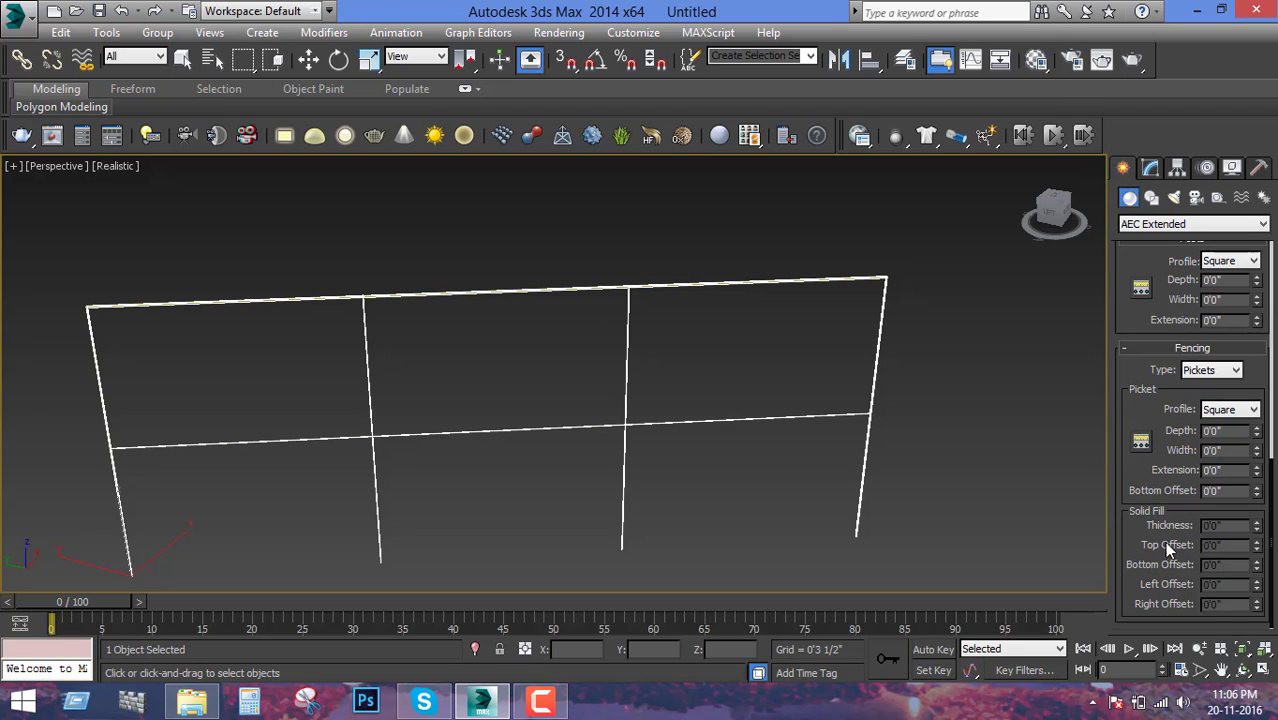
- Switch the fencing to Solid Fill briefly, then set it back to Pickets
left_click(1195, 372)
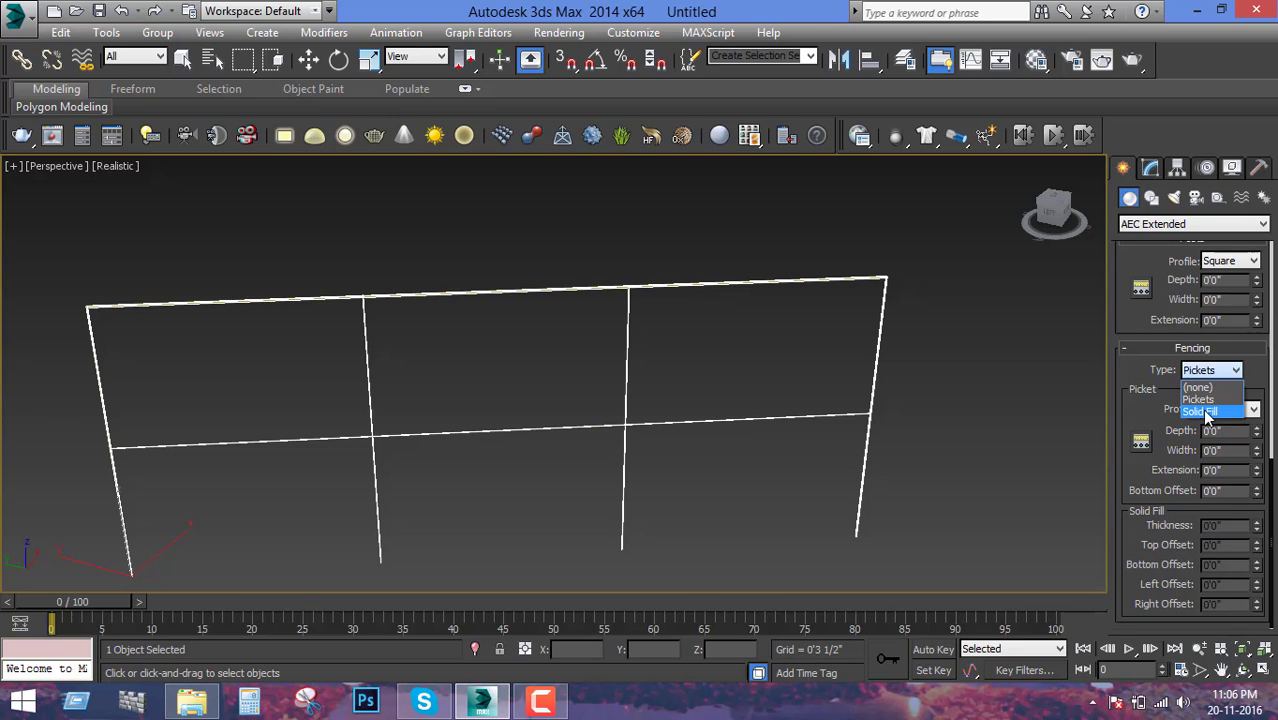
left_click(1201, 411)
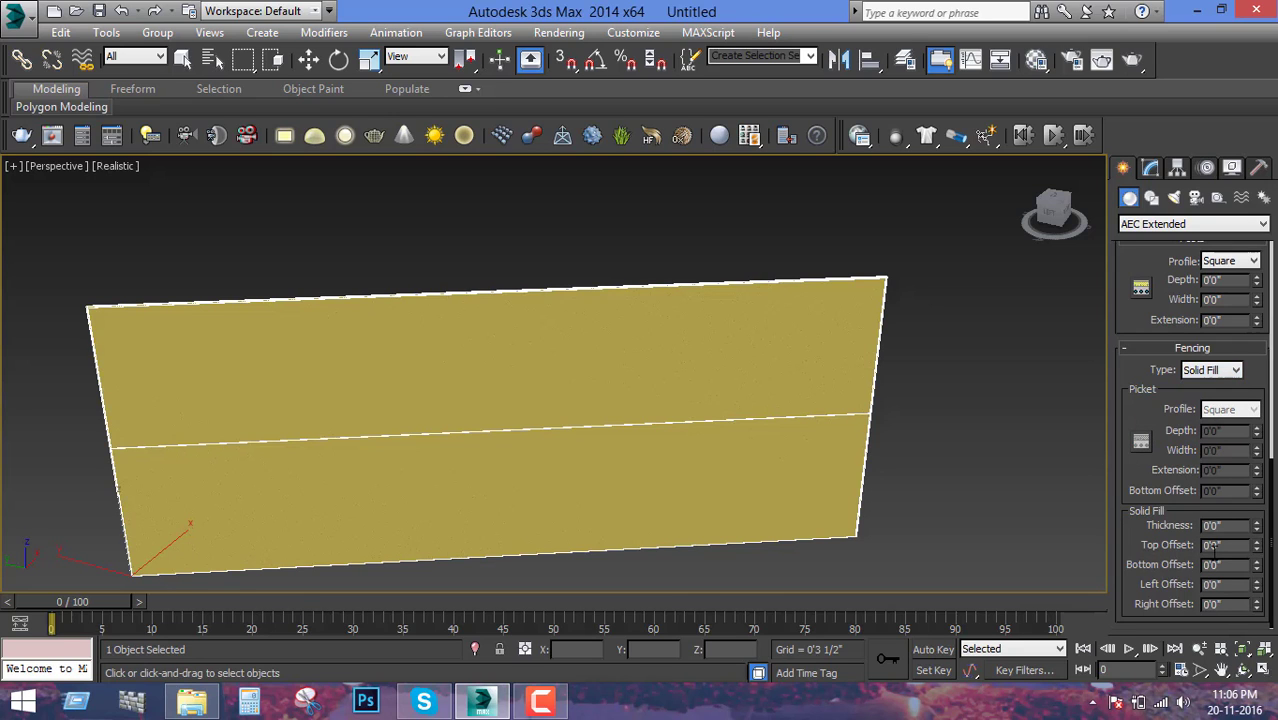
left_click(1208, 371)
left_click(1205, 399)
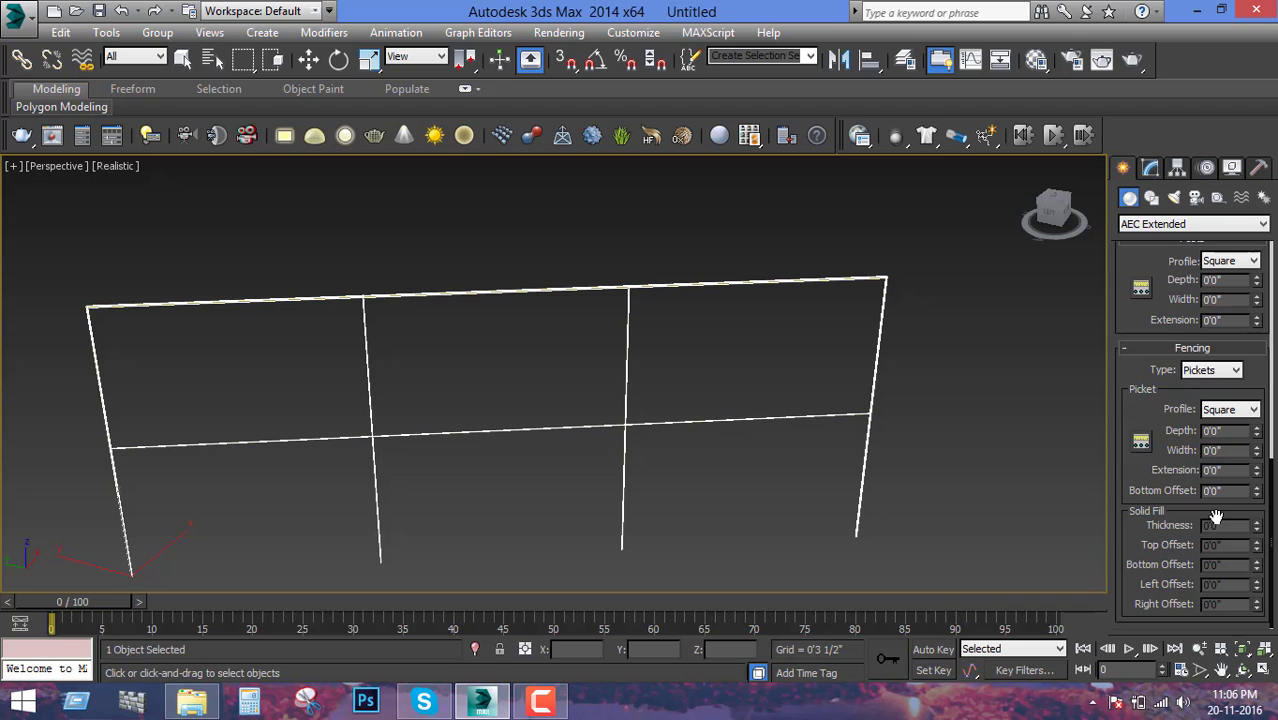
- Pull the view back to the trees and finish the railing
scroll(1018, 408, "down", 2)
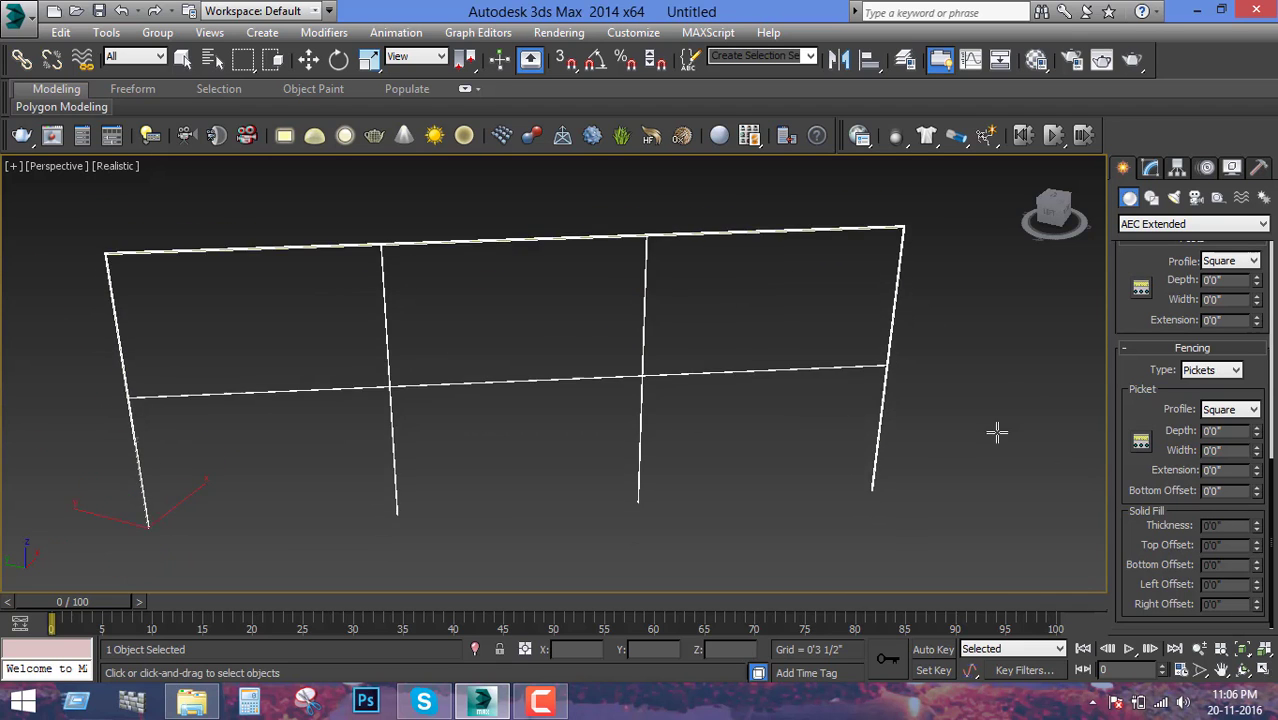
scroll(973, 431, "down", 5)
middle_click_drag(773, 455, 612, 440)
right_click(612, 440)
- Start the Wall tool with Width 0'9" and Height 11'0", centring the foliage and railing
scroll(700, 460, "down", 2)
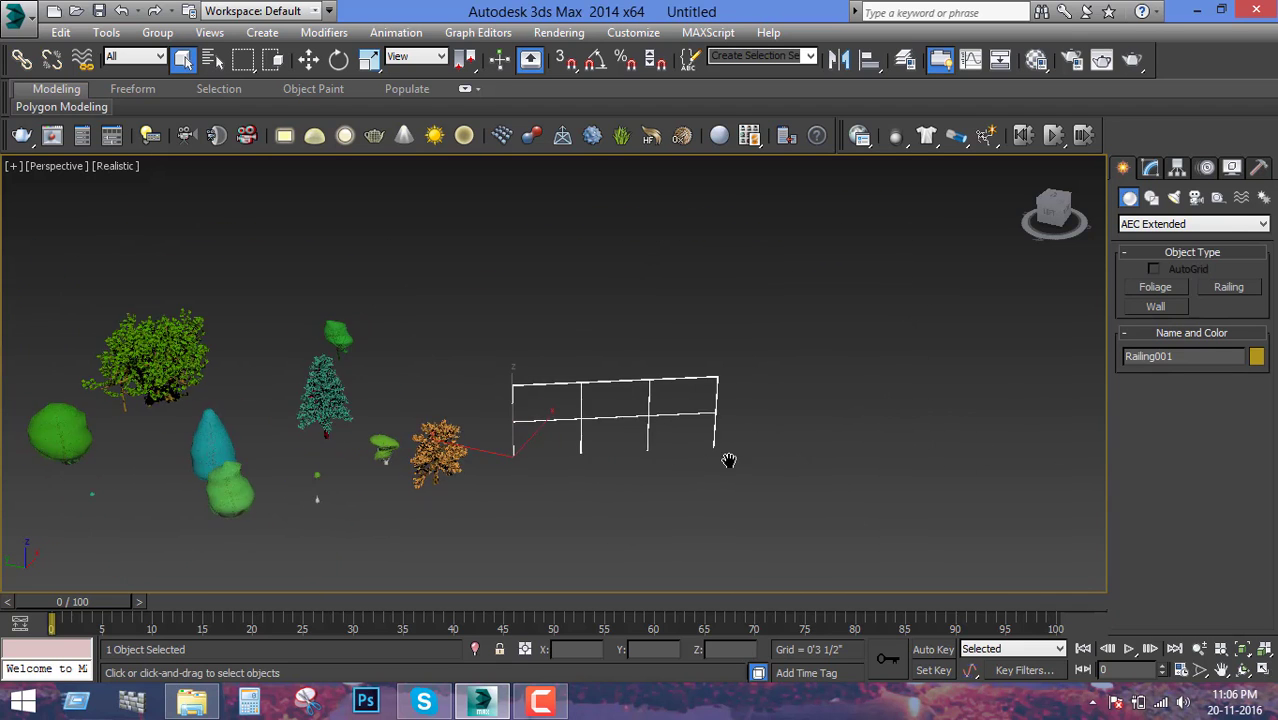
scroll(727, 456, "down", 2)
left_click(1155, 307)
middle_click_drag(793, 443, 670, 448)
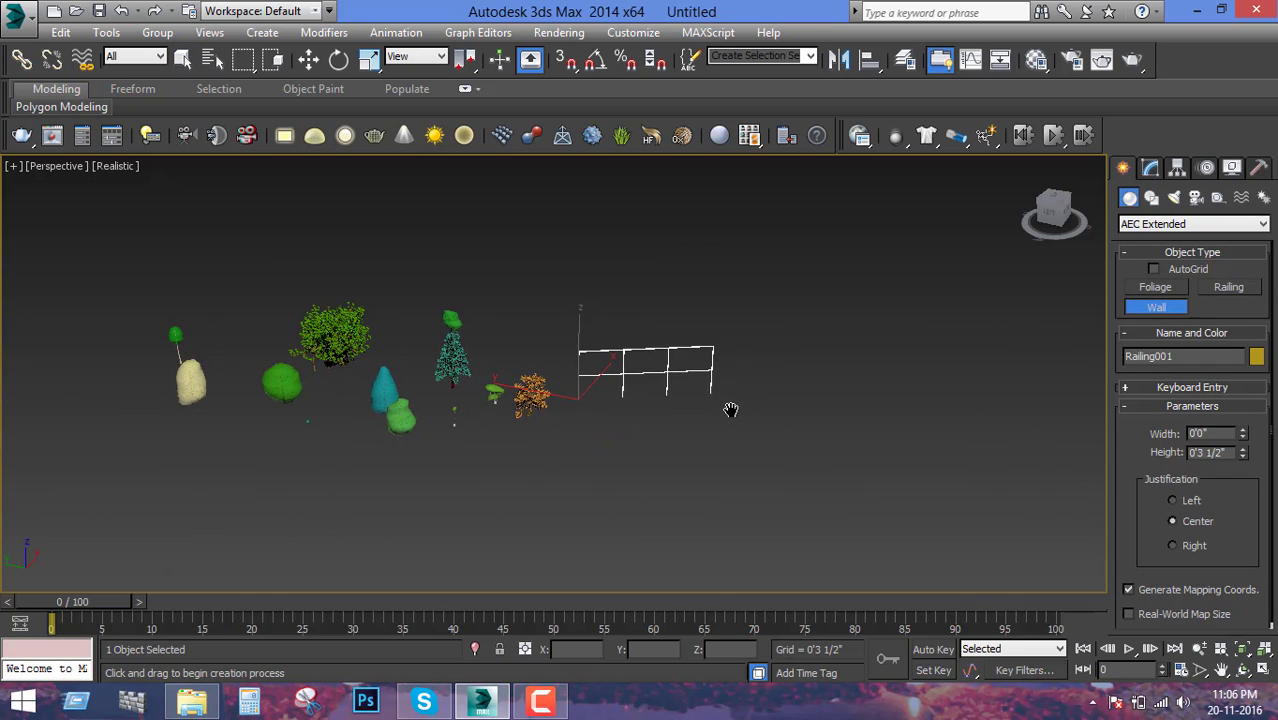
scroll(664, 453, "down", 2)
middle_click_drag(498, 438, 560, 430)
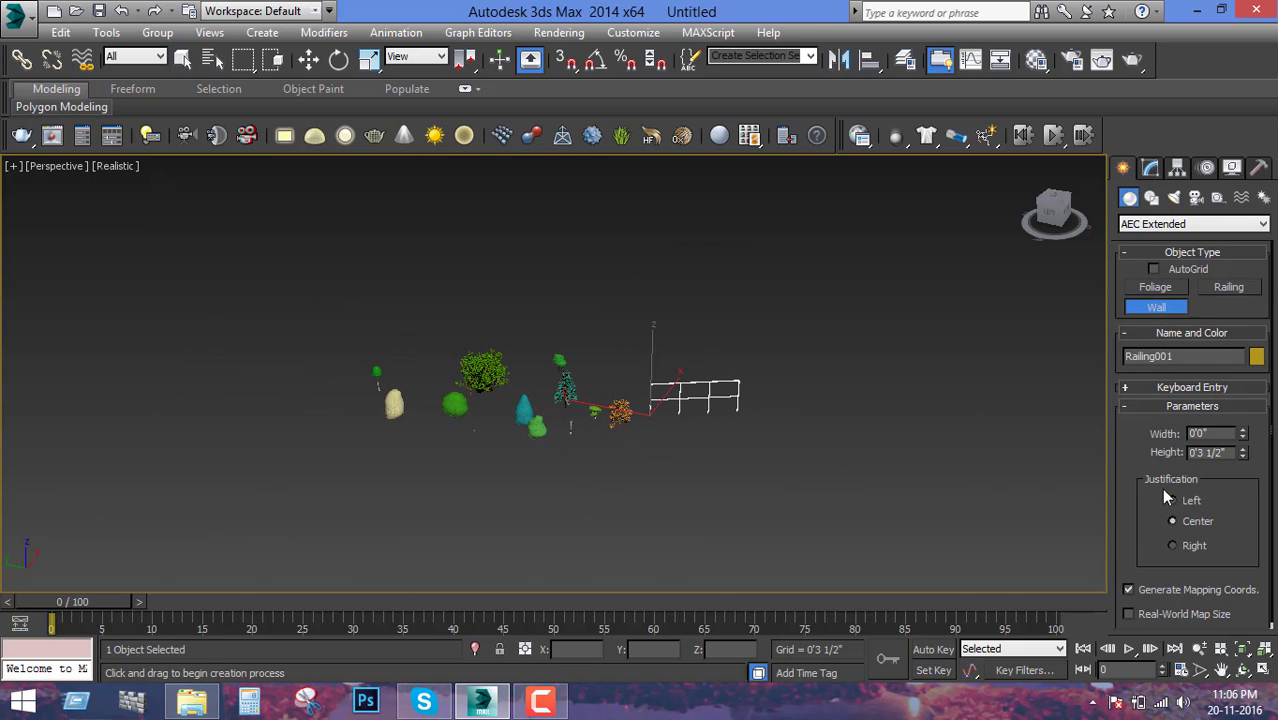
double_click(1200, 433)
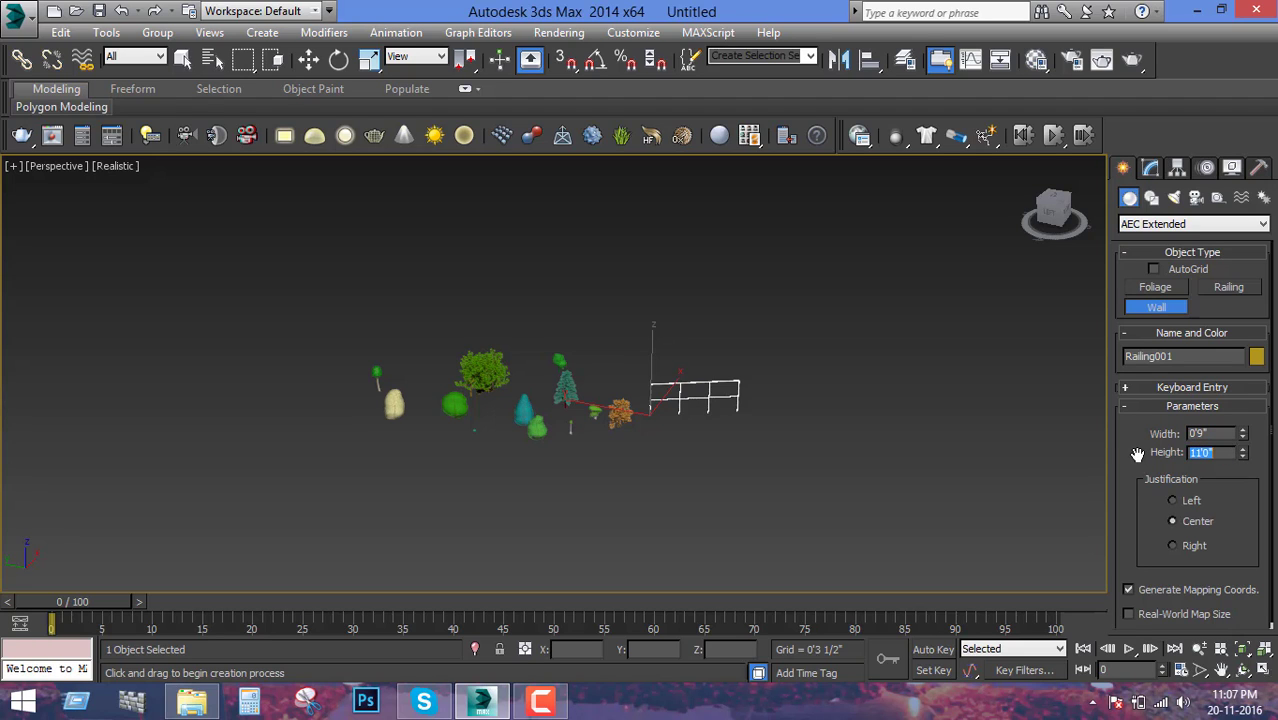
left_click_drag(1128, 453, 1146, 436)
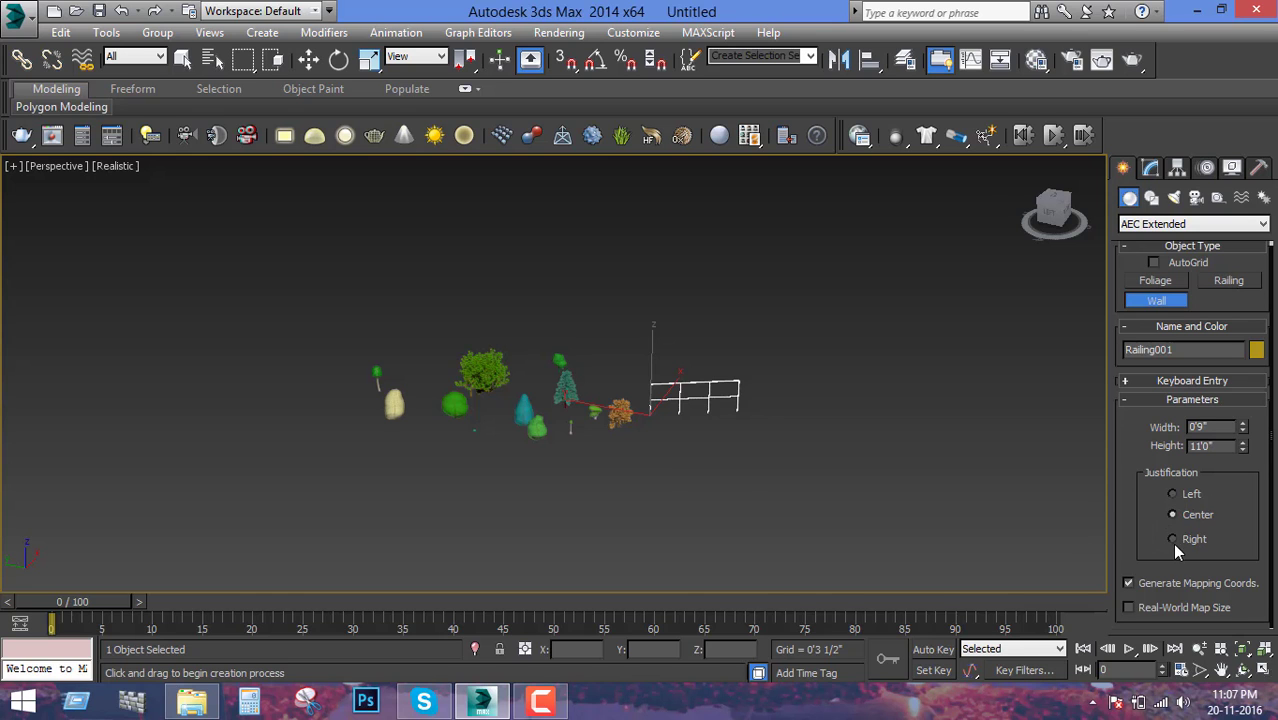
- Draw Wall001 around the foliage in several segments, welding its points at each corner
left_click(654, 470)
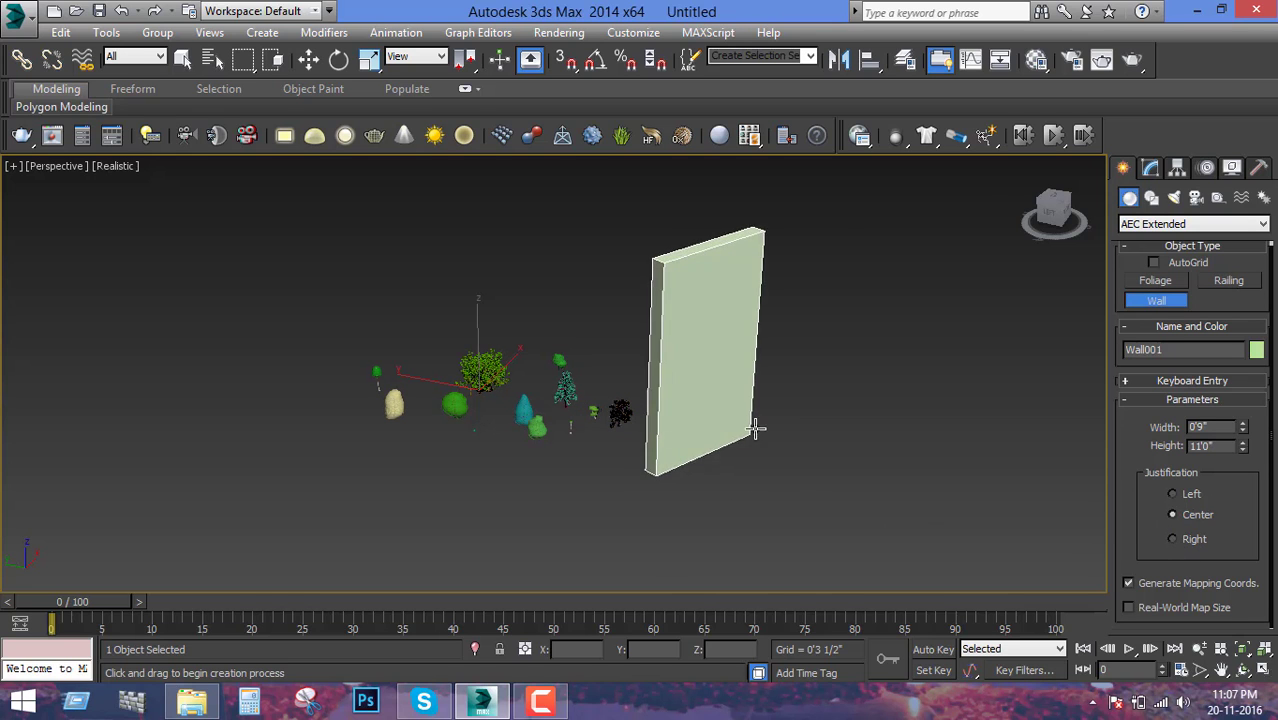
left_click(862, 436)
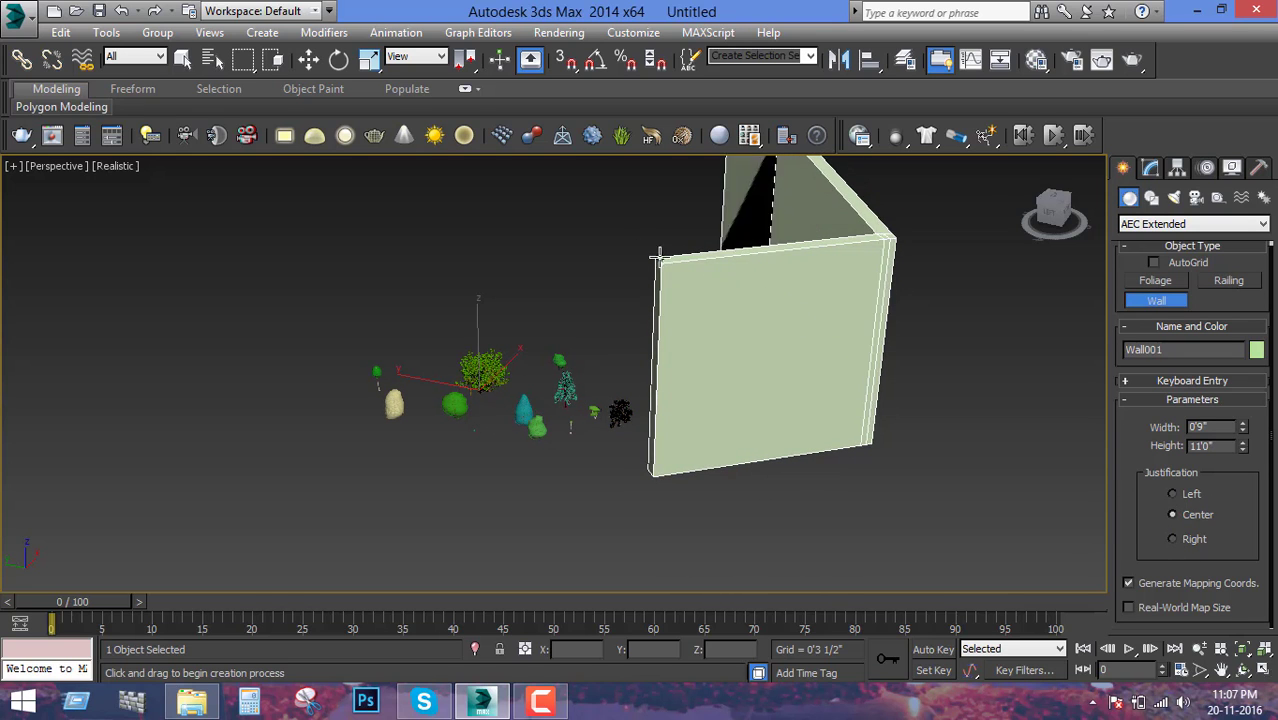
left_click(365, 299)
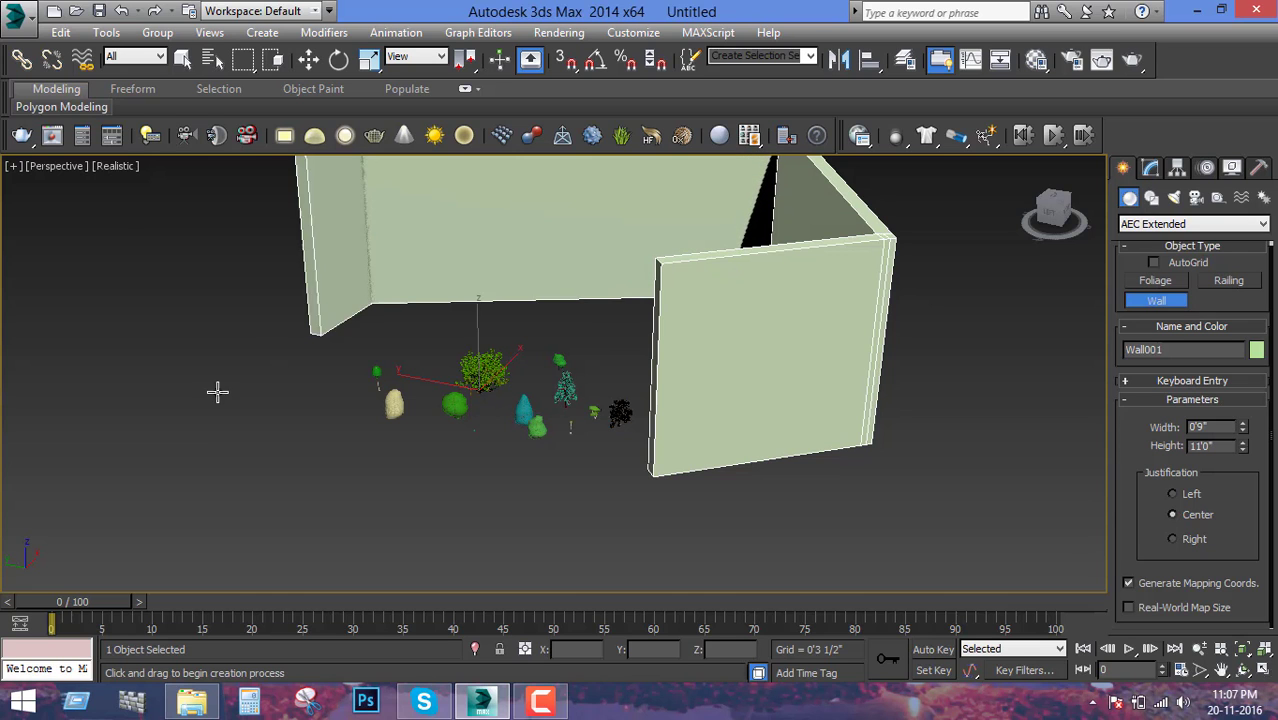
left_click(168, 436)
left_click(424, 480)
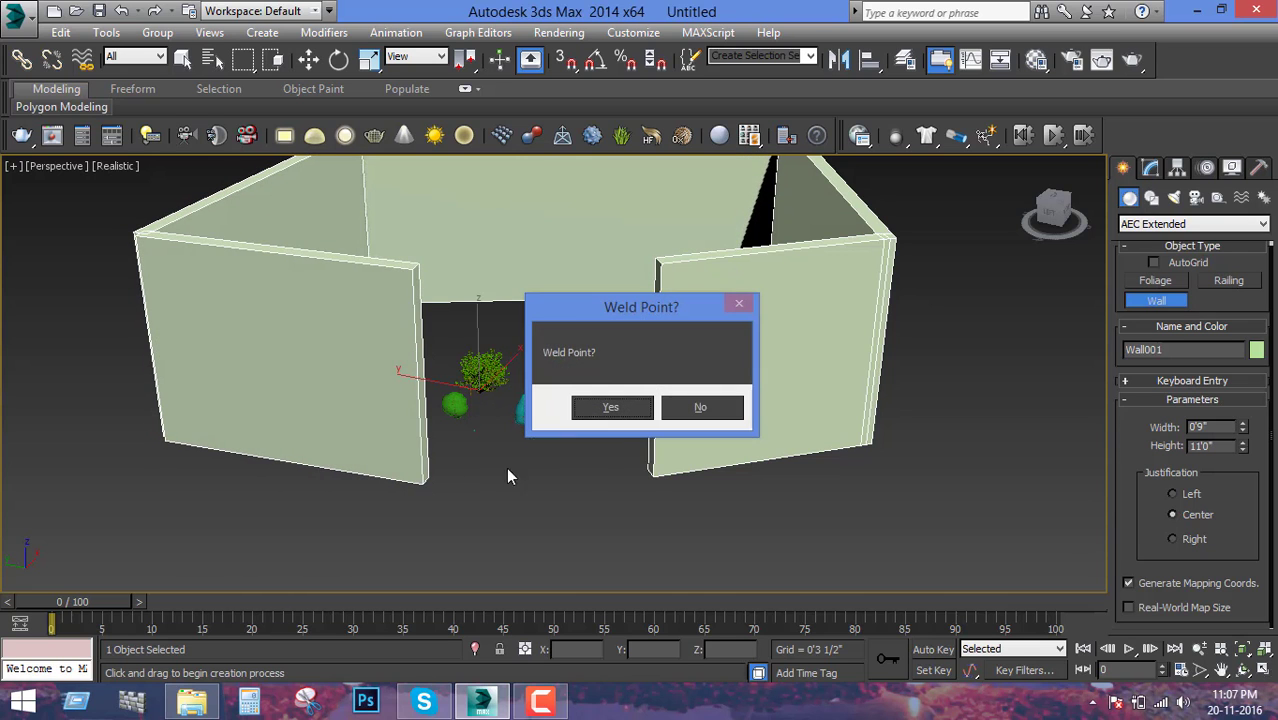
left_click(621, 414)
mouse_move(621, 414)
middle_mouse_down("alt")
mouse_move(608, 428)
mouse_move(479, 428)
mouse_move(331, 477)
middle_mouse_up("alt")
left_click(331, 477)
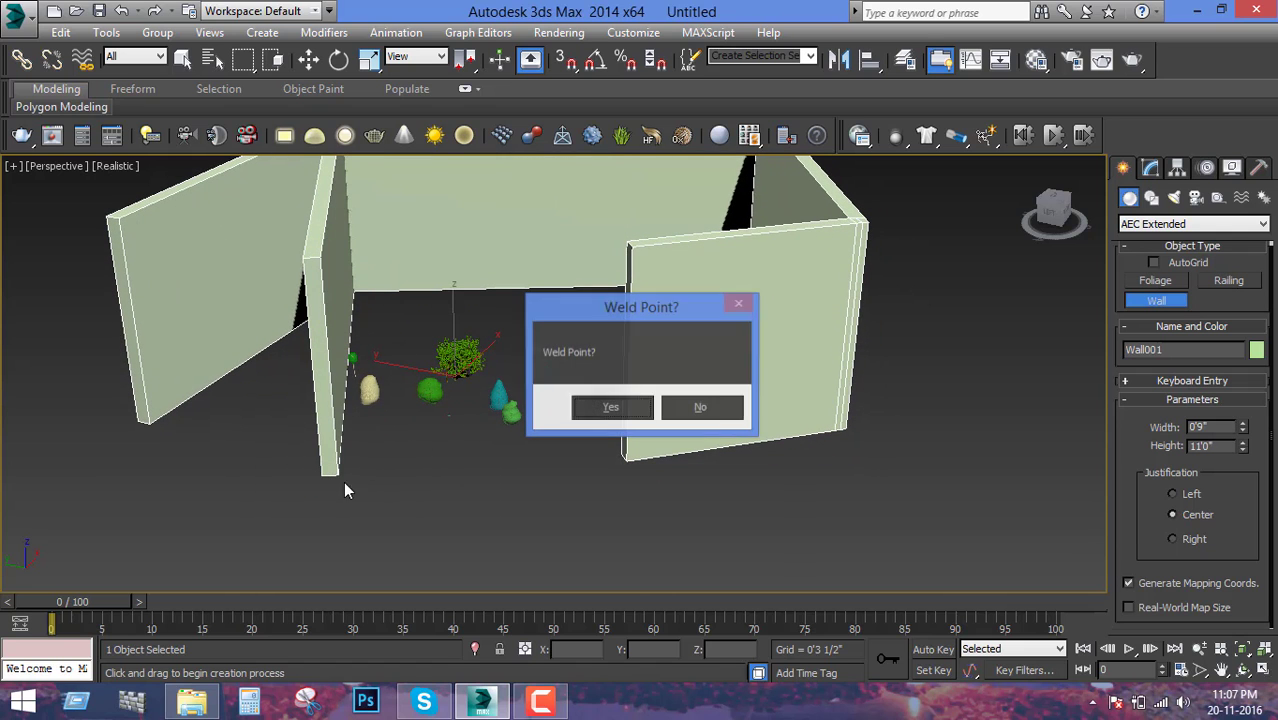
left_click(596, 408)
left_click(400, 480)
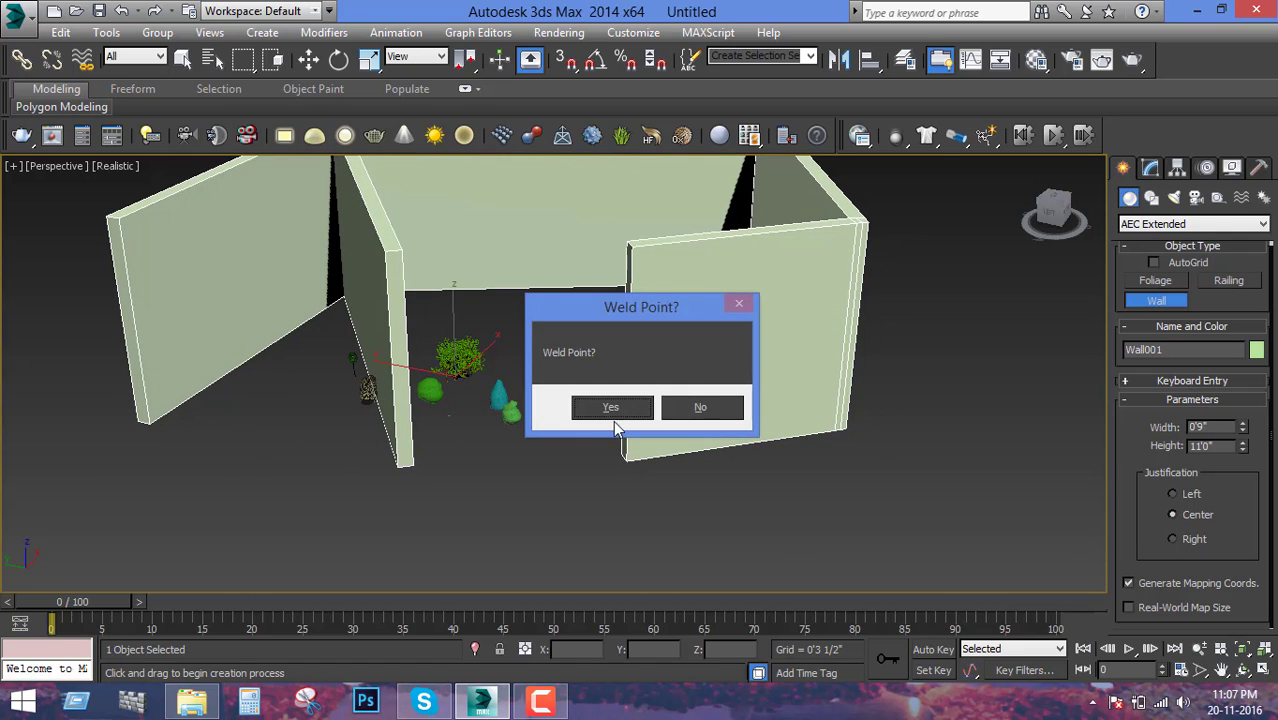
left_click(610, 407)
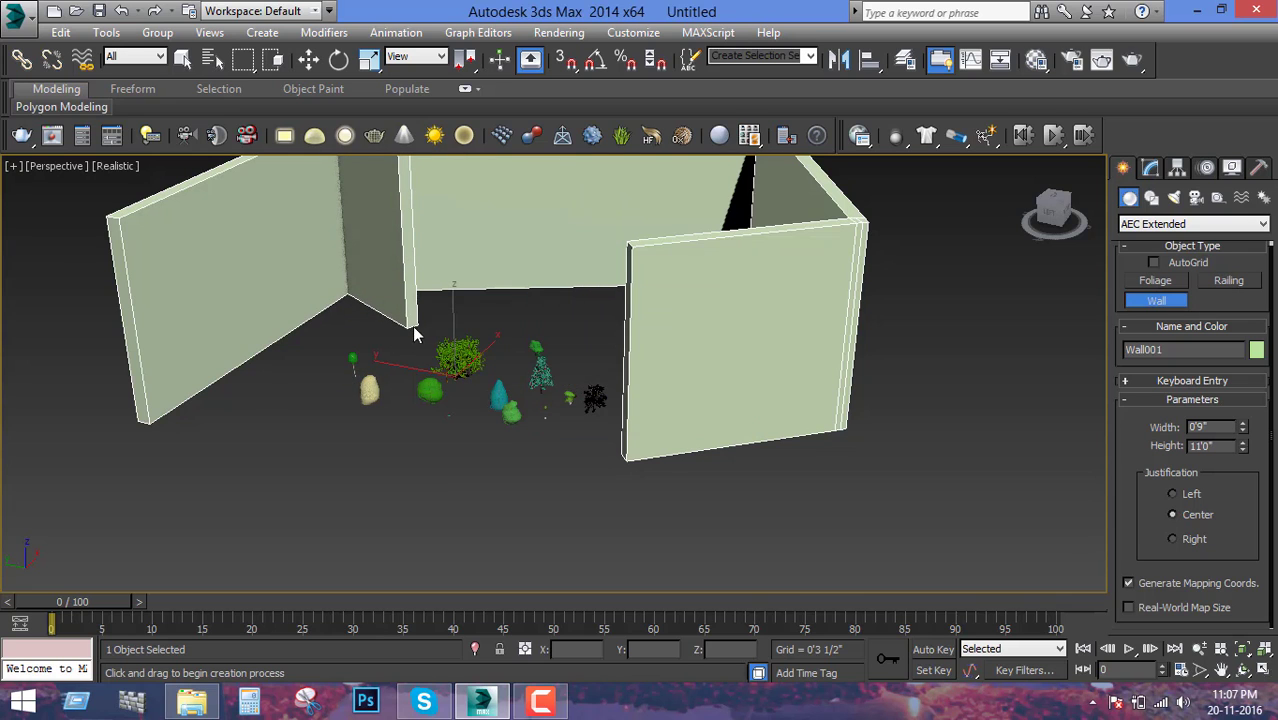
left_click(414, 330)
left_click(612, 408)
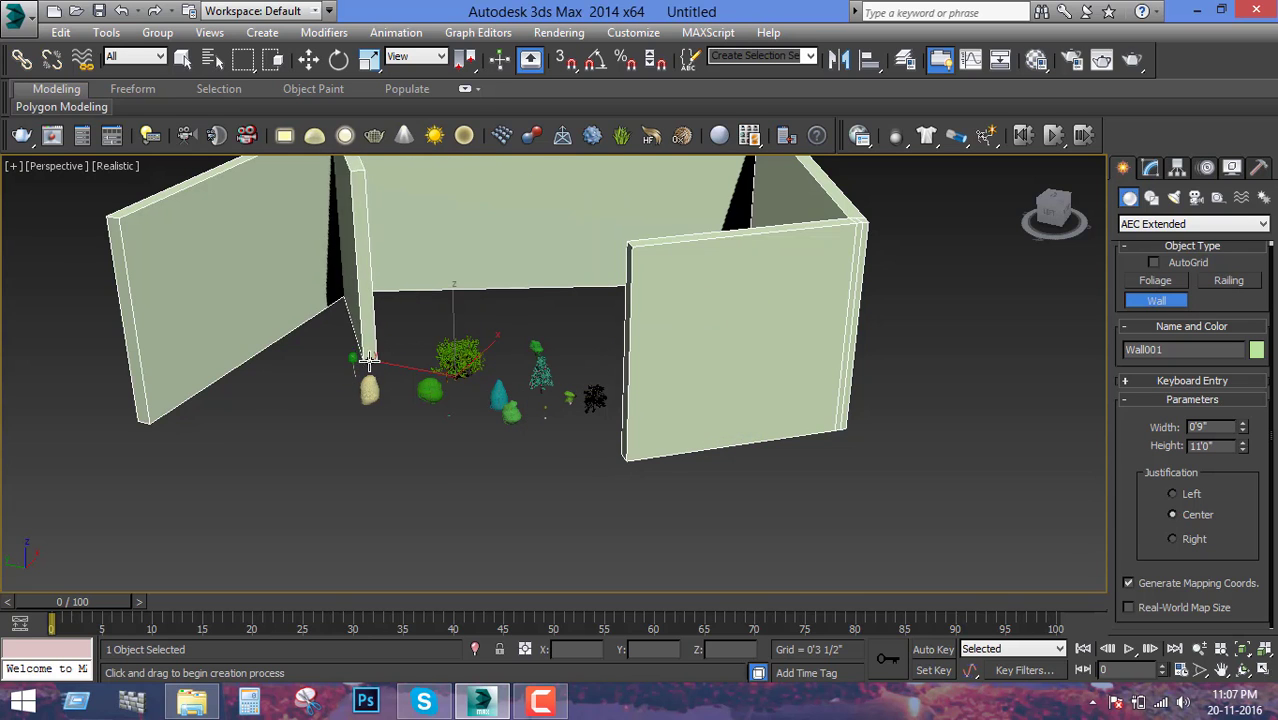
scroll(408, 393, "down", 4)
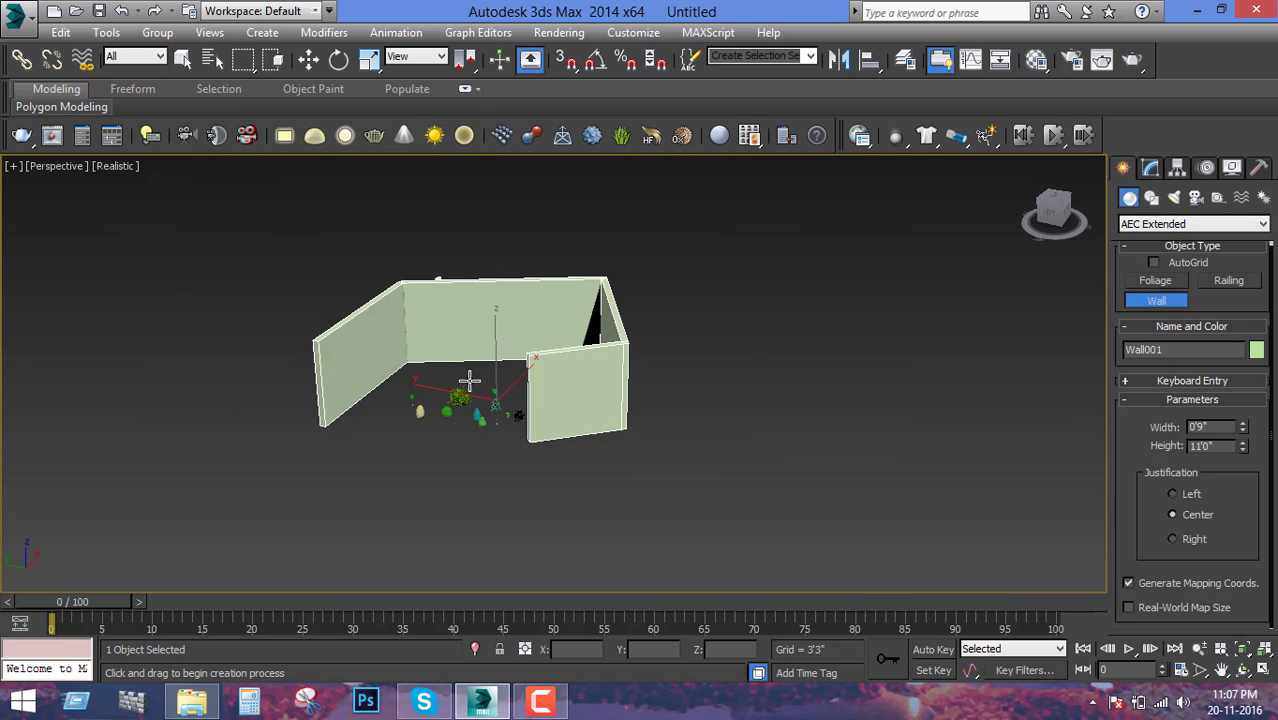
- Draw Wall002 to the right of the first wall, welding its points
left_click(827, 473)
left_click(603, 491)
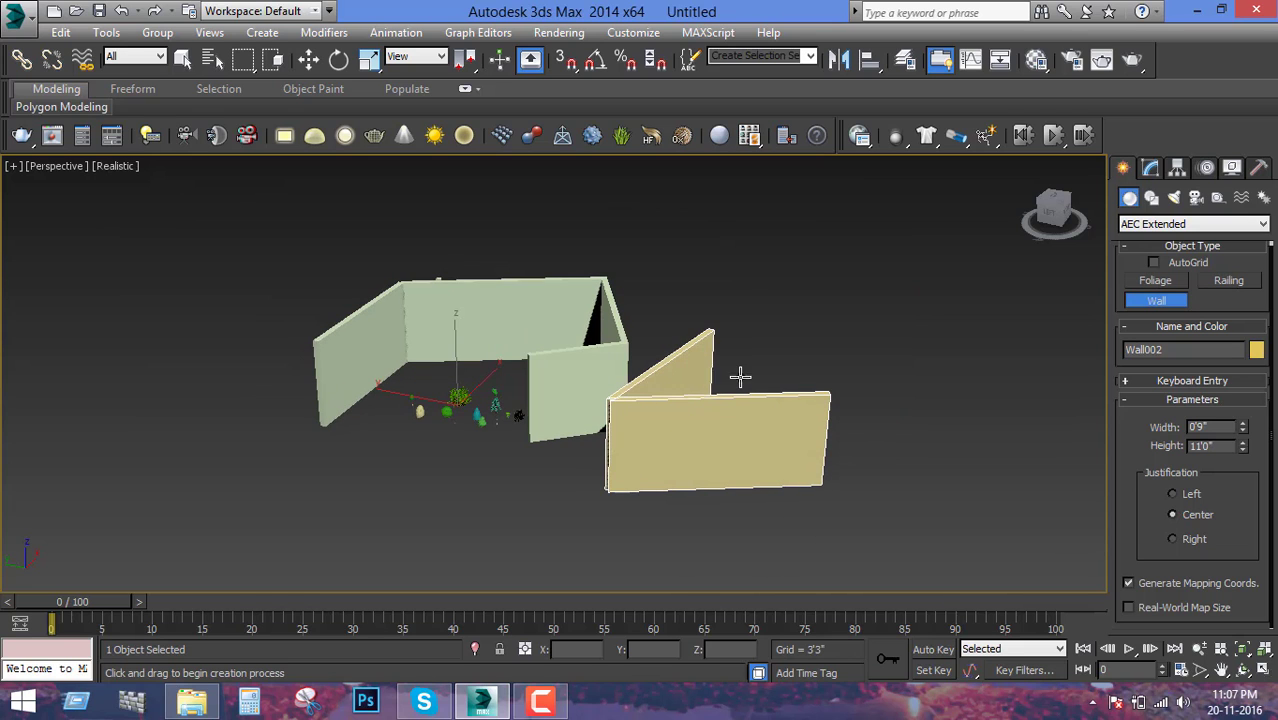
left_click(755, 381)
left_click(612, 409)
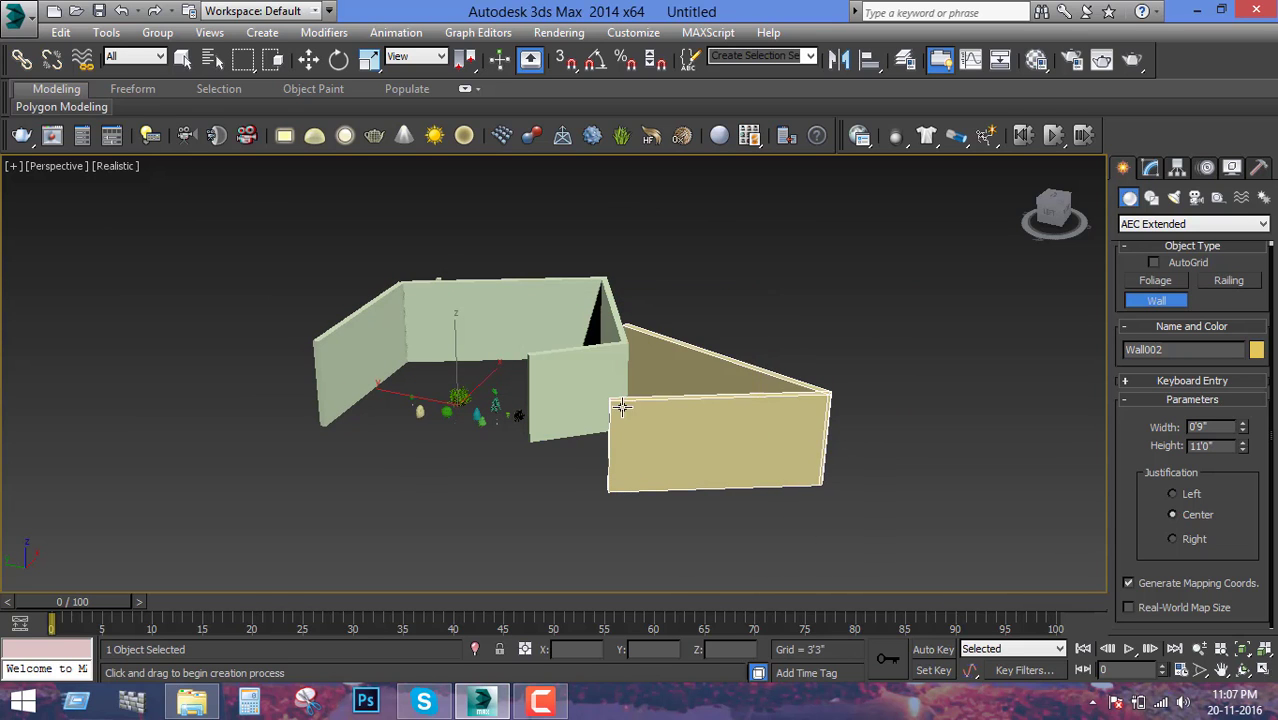
left_click(864, 289)
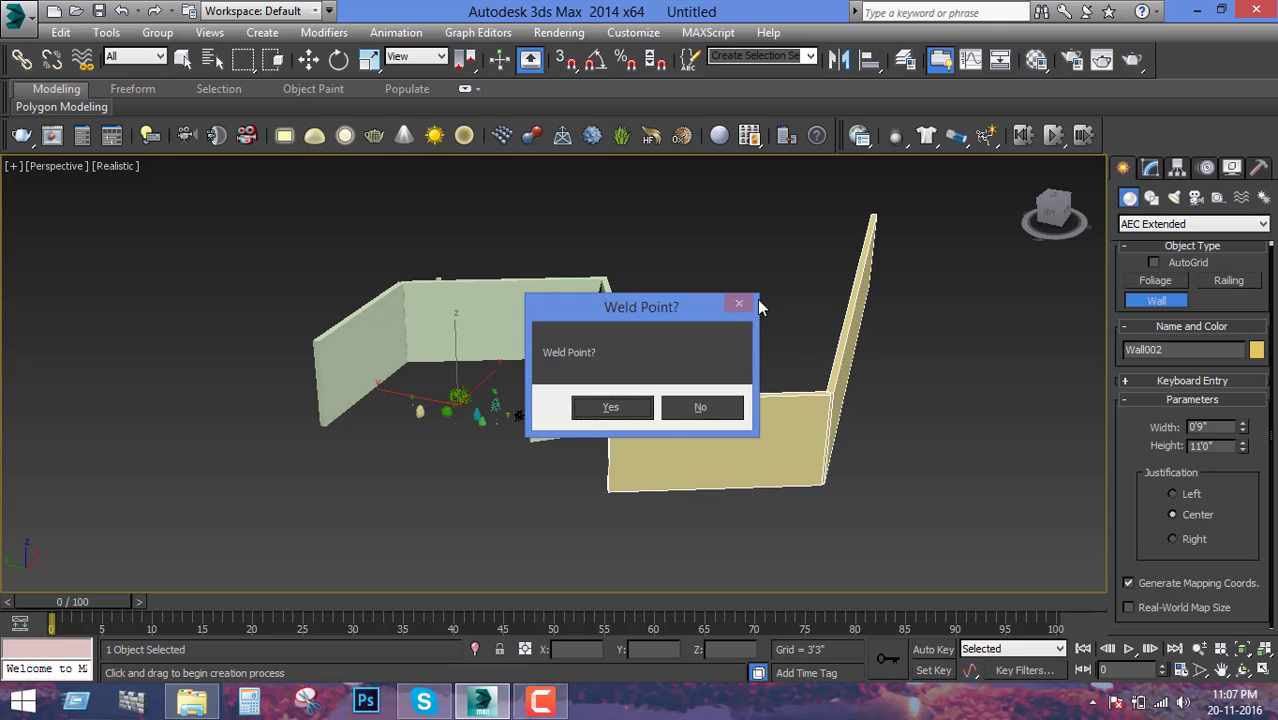
left_click(612, 409)
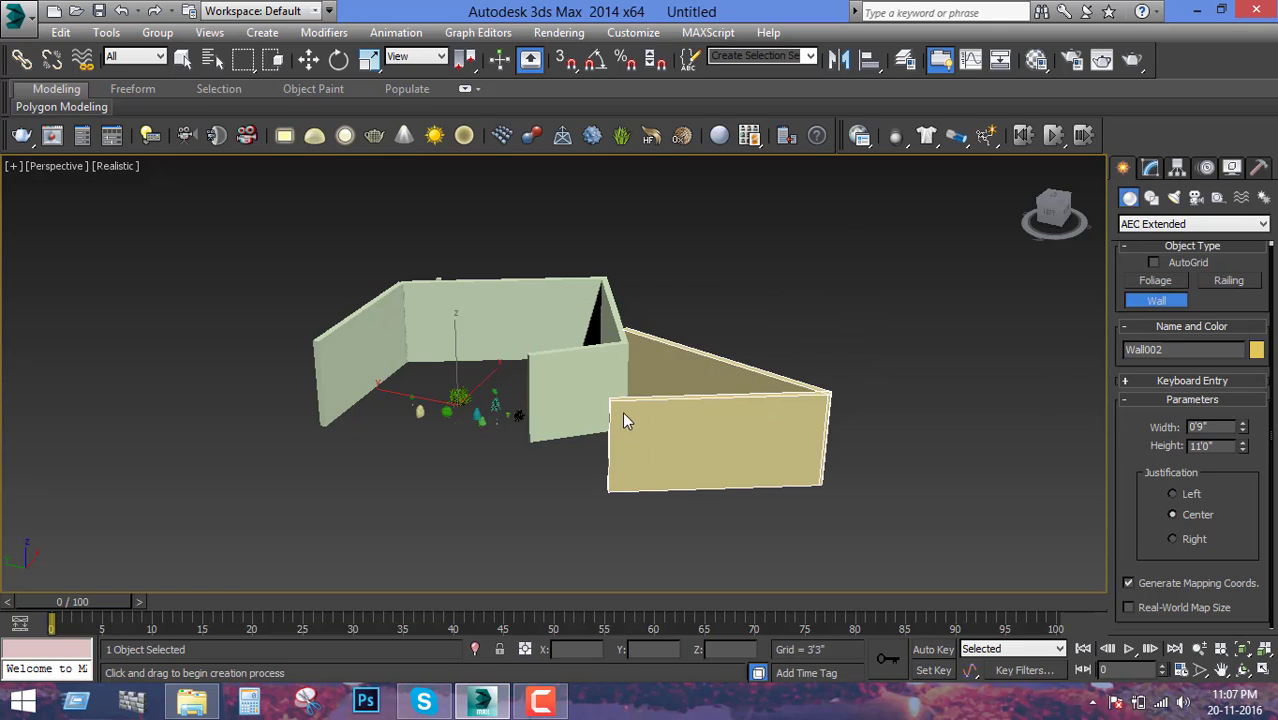
middle_click_drag(699, 424, 740, 348)
- Draw Wall003 as a large loop around the scene and weld it closed
scroll(740, 348, "down", 2)
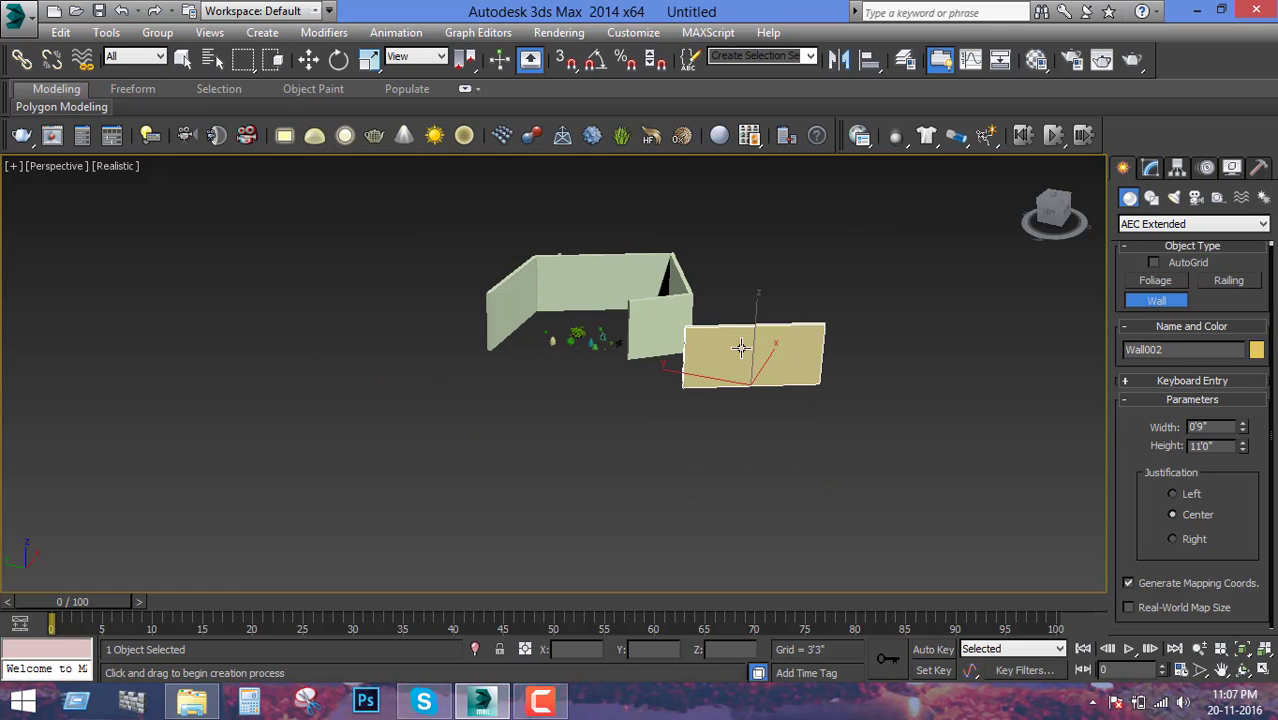
scroll(737, 346, "down", 3)
left_click(535, 406)
left_click(448, 299)
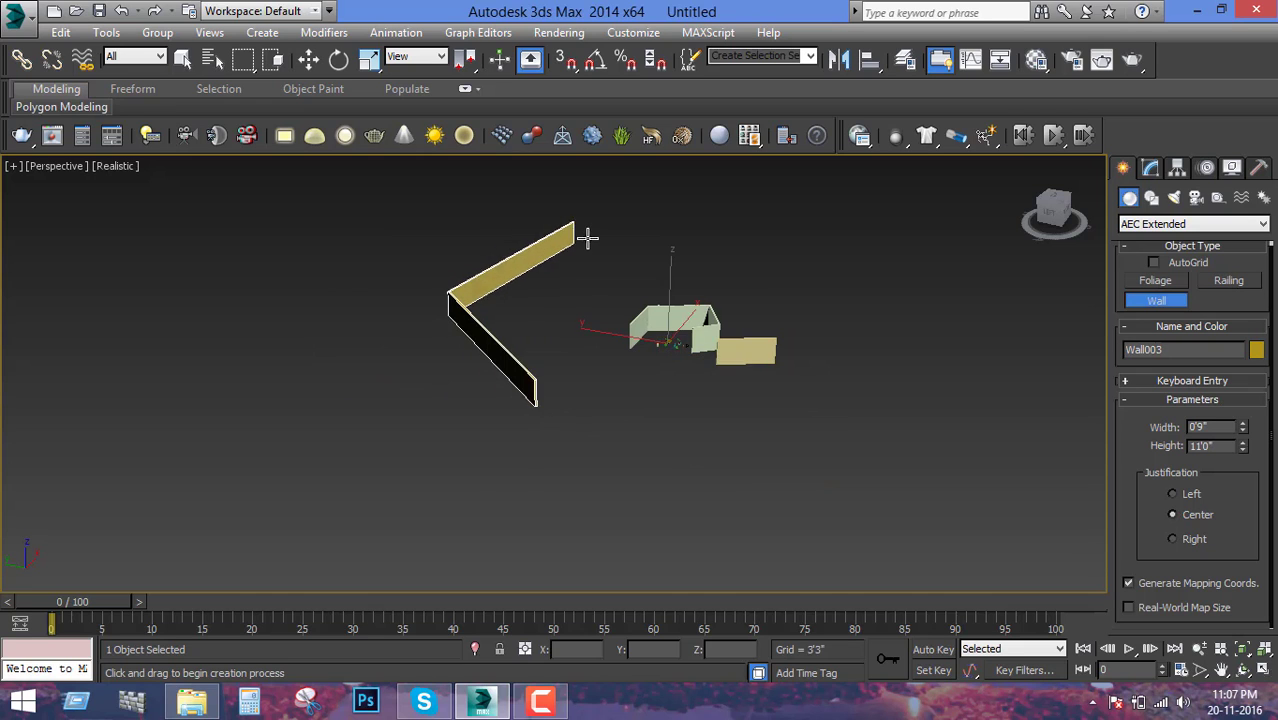
left_click(587, 234)
left_click(614, 408)
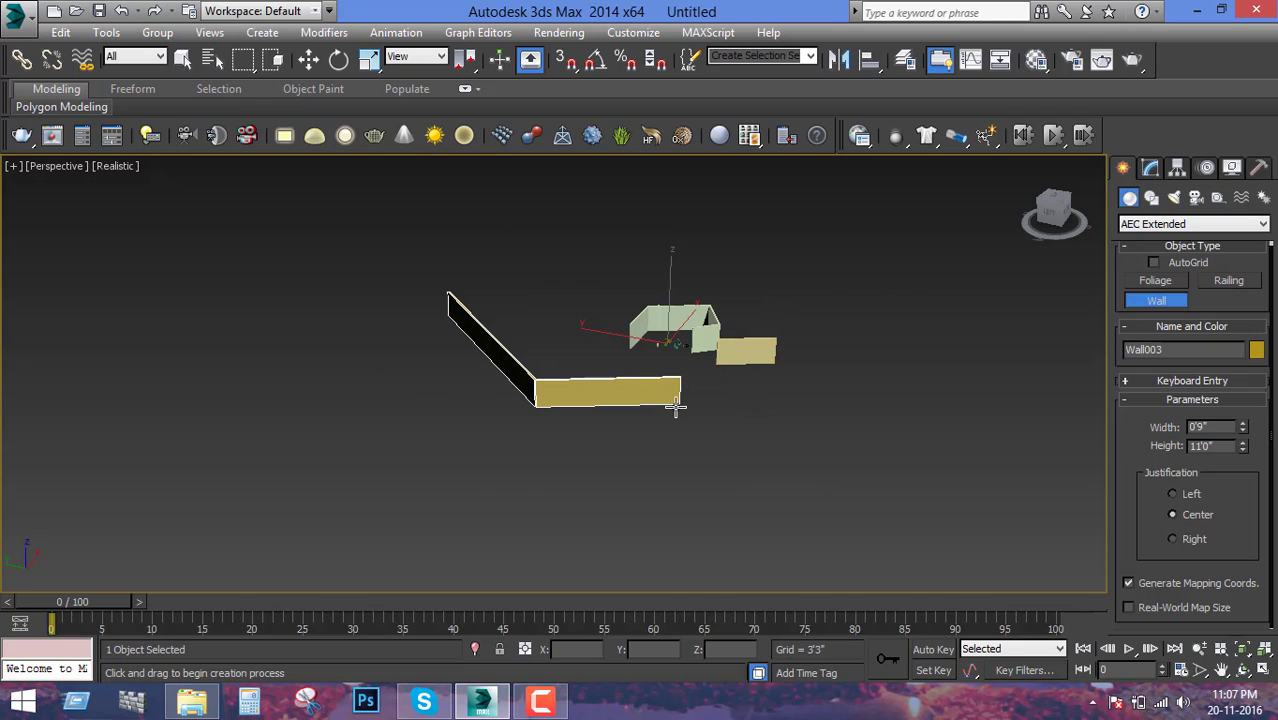
left_click(770, 410)
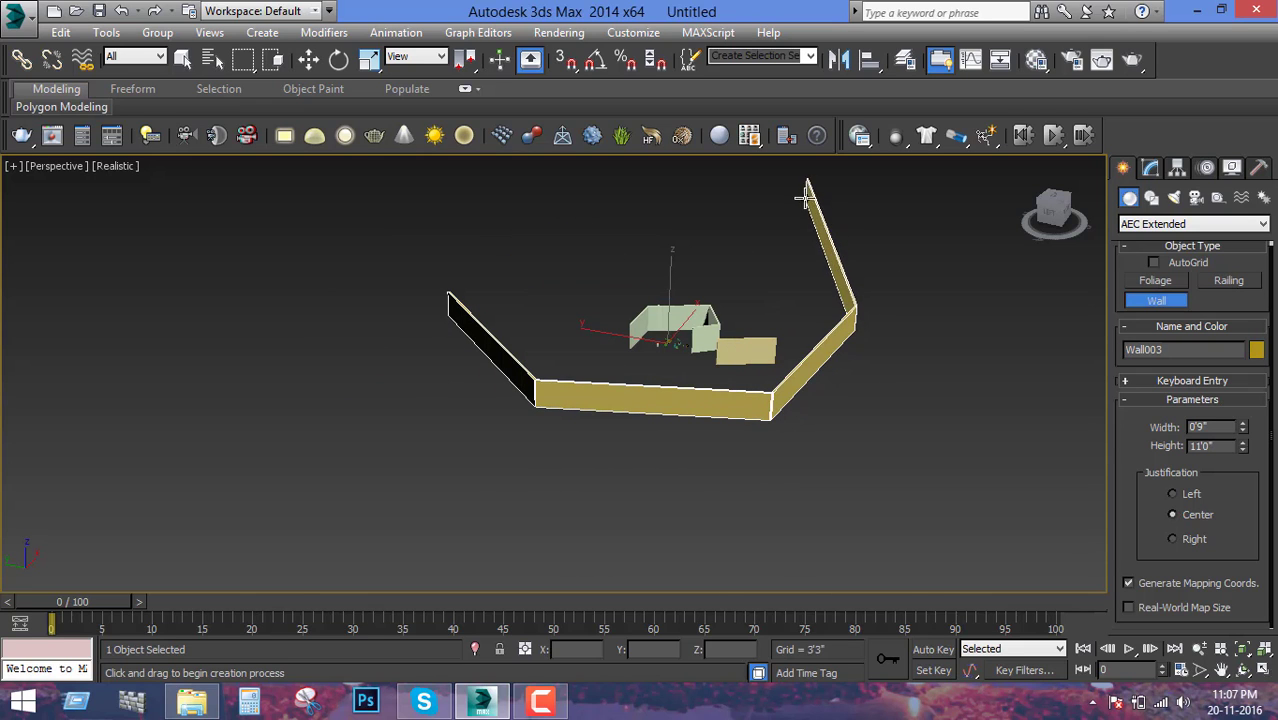
left_click(805, 198)
left_click(470, 285)
left_click(610, 409)
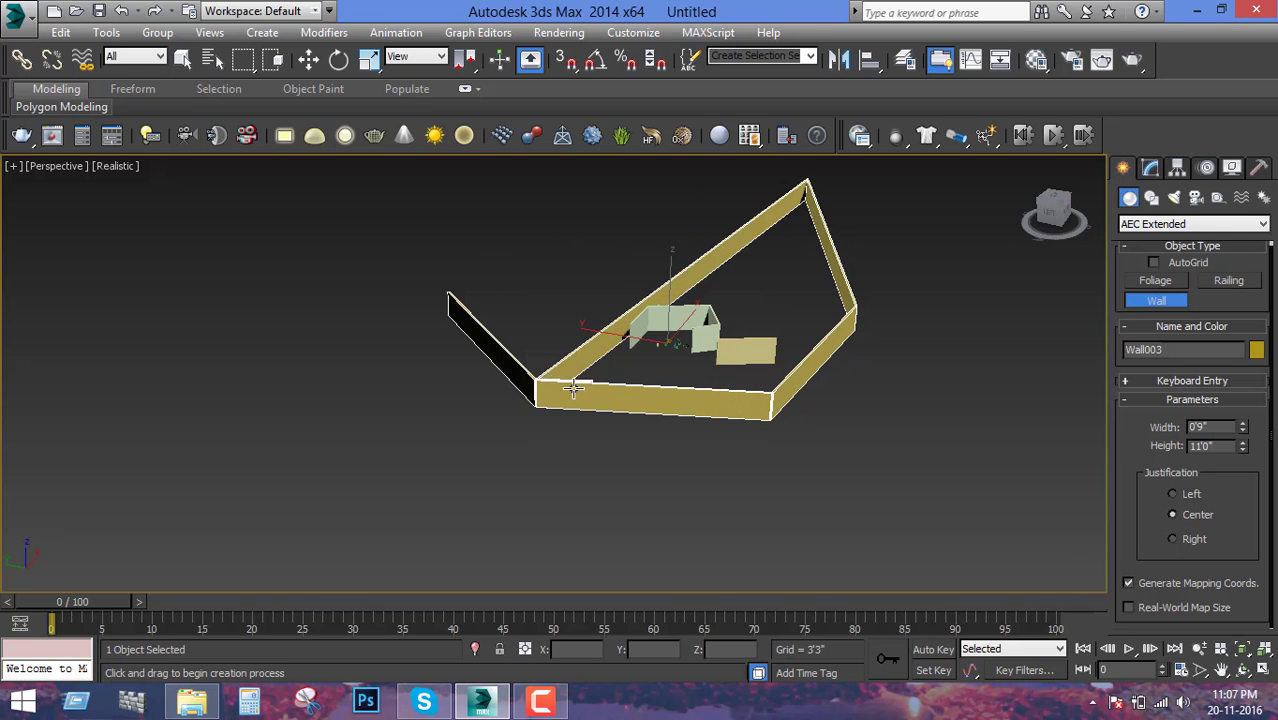
- Exit wall creation and shift the view up slightly
scroll(587, 385, "up", 1)
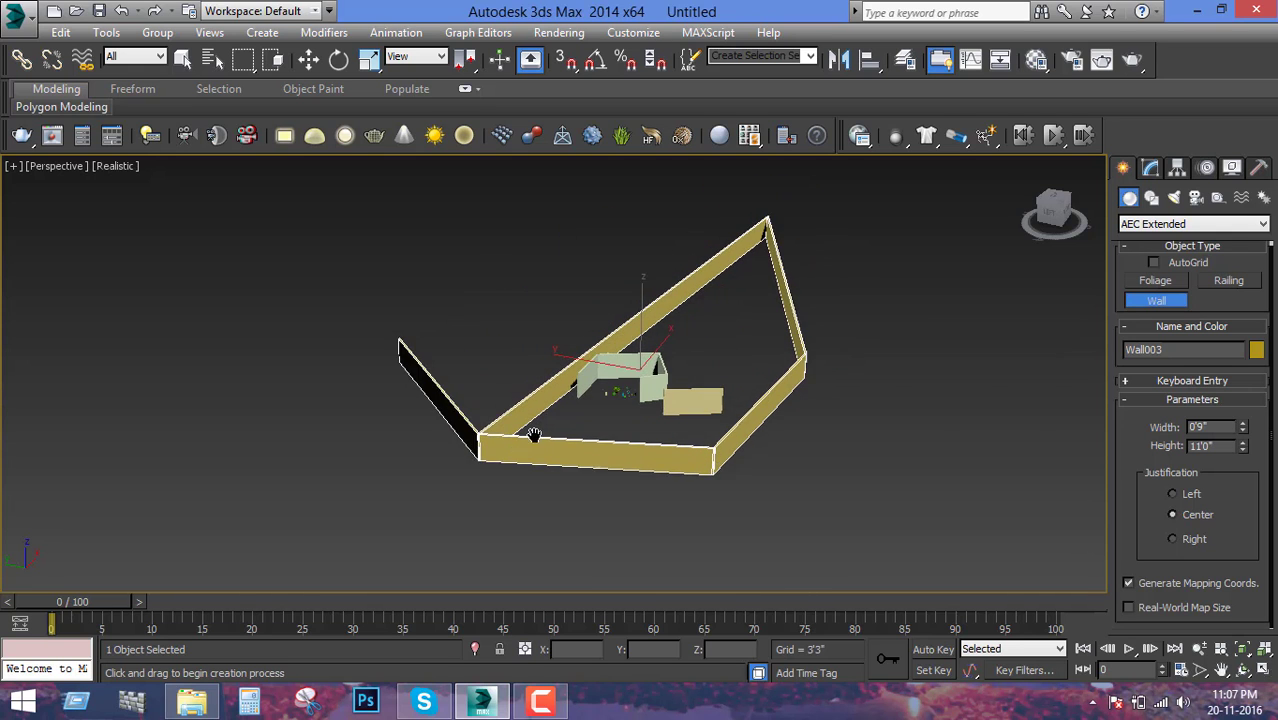
scroll(531, 434, "up", 4)
scroll(585, 427, "down", 2)
scroll(585, 427, "down", 2)
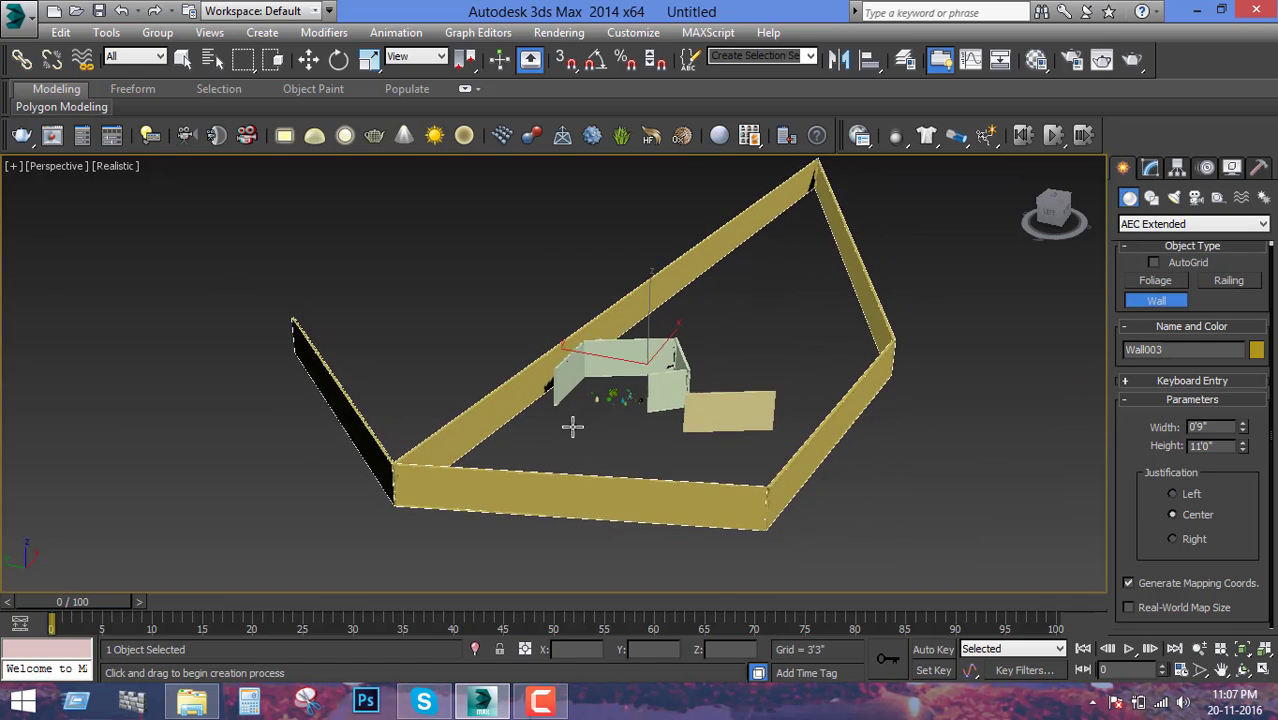
scroll(571, 430, "down", 2)
right_click(568, 443)
scroll(566, 443, "down", 2)
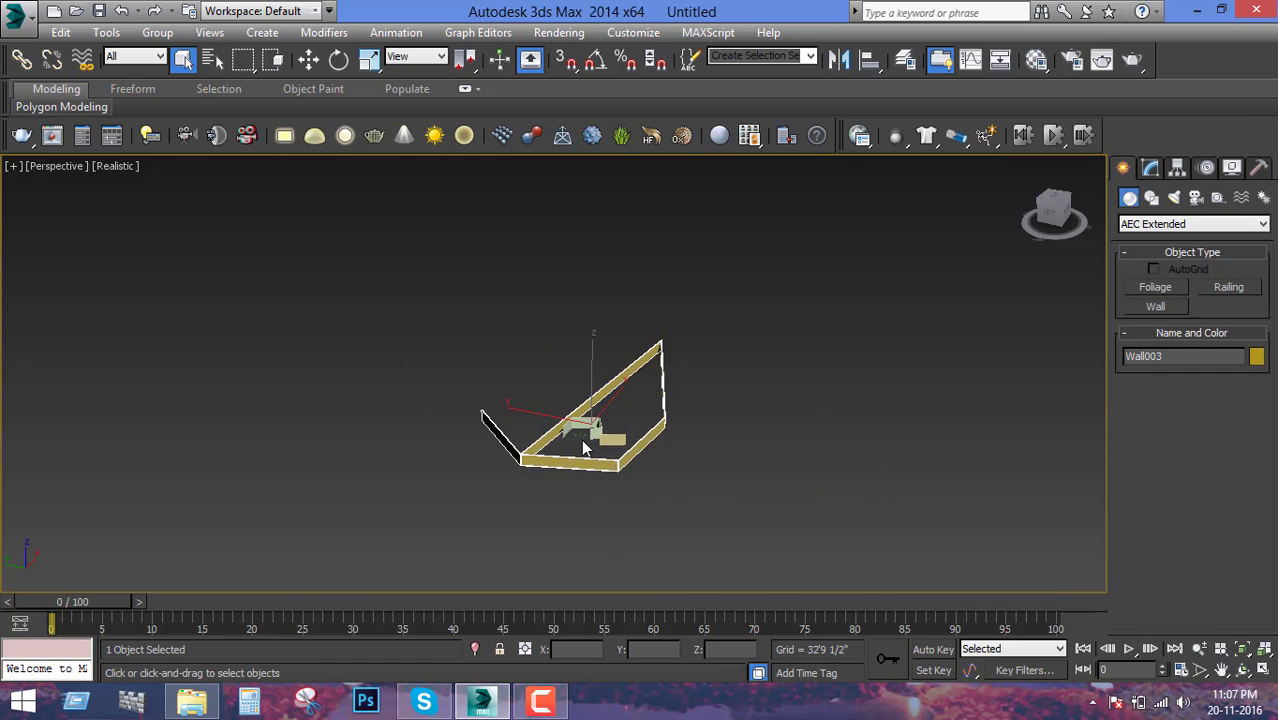
scroll(581, 439, "up", 2)
middle_click_drag(694, 472, 697, 455)
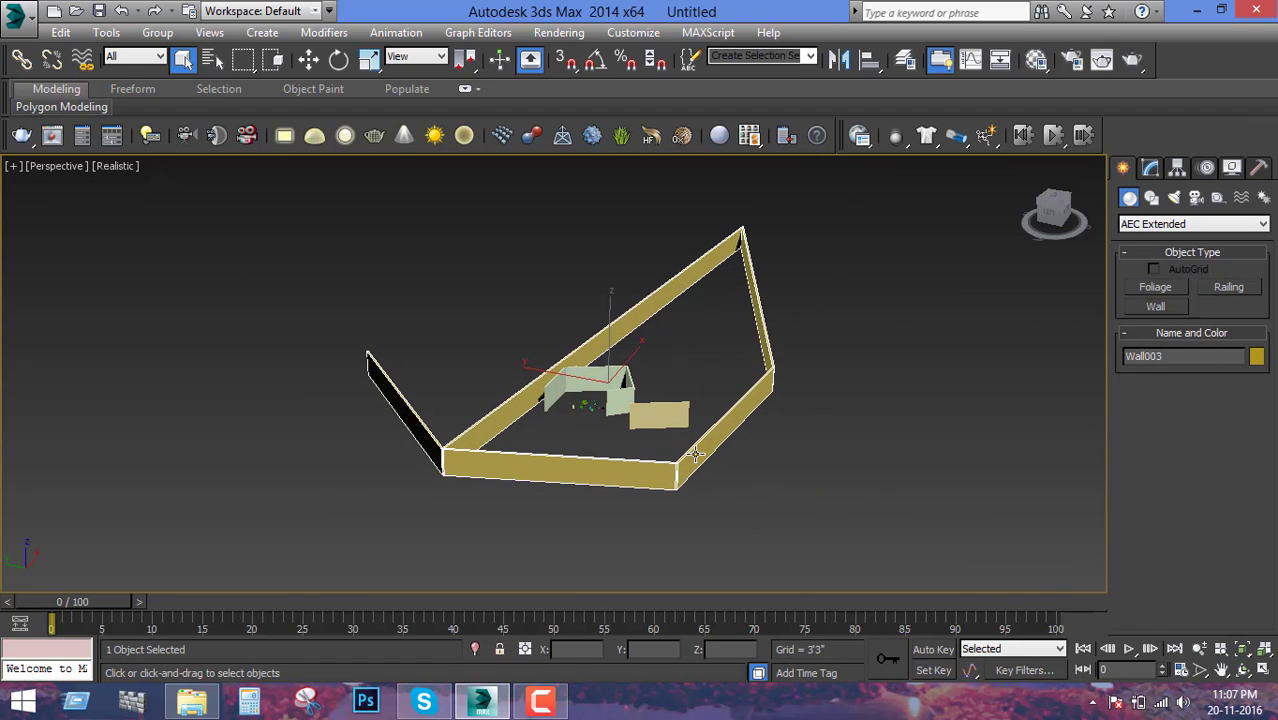